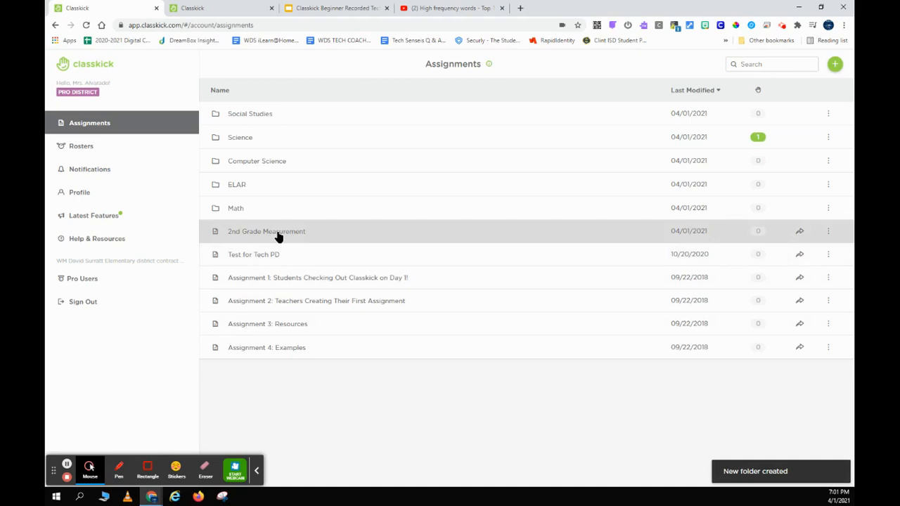
# Drag the 2nd Grade Measurement assignment onto the Social Studies folder to file it there.
pyautogui.moveTo(278, 238); pyautogui.dragTo(257, 118)
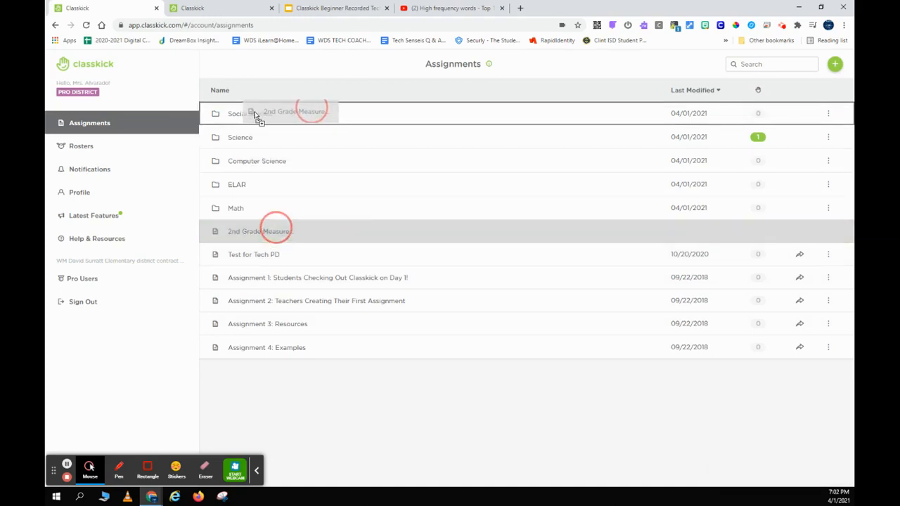
pyautogui.moveTo(256, 116); pyautogui.dragTo(255, 117)
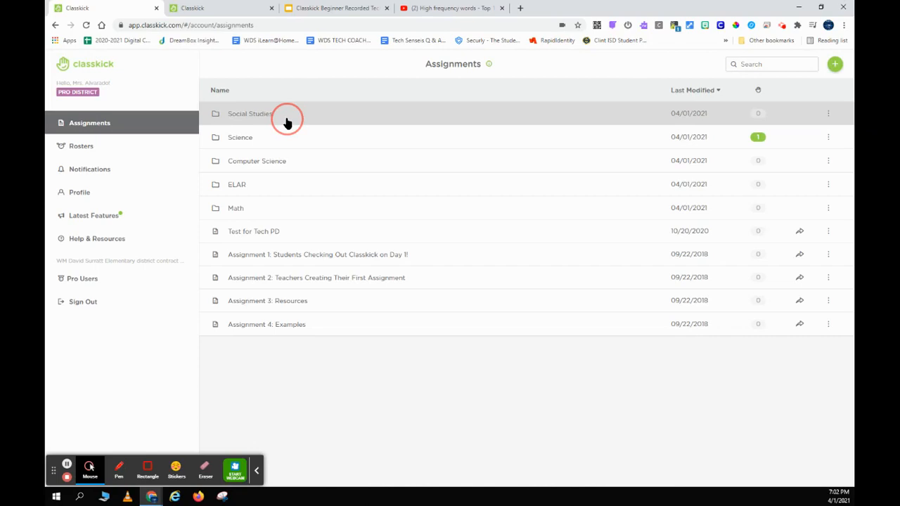
# In the assignment library, search 'mea' and preview the 2nd Grade Measurement template, then return.
pyautogui.click(836, 66)
pyautogui.click(769, 119)
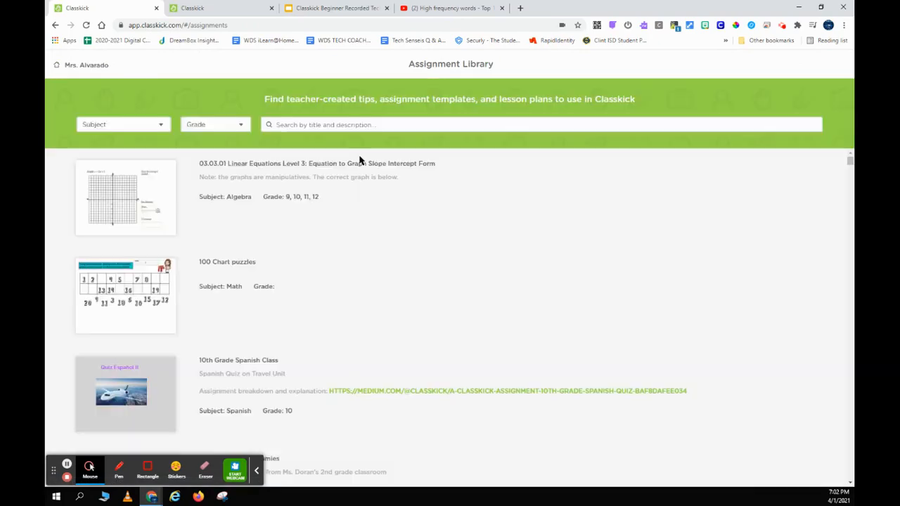
pyautogui.click(282, 124)
pyautogui.write('meas')
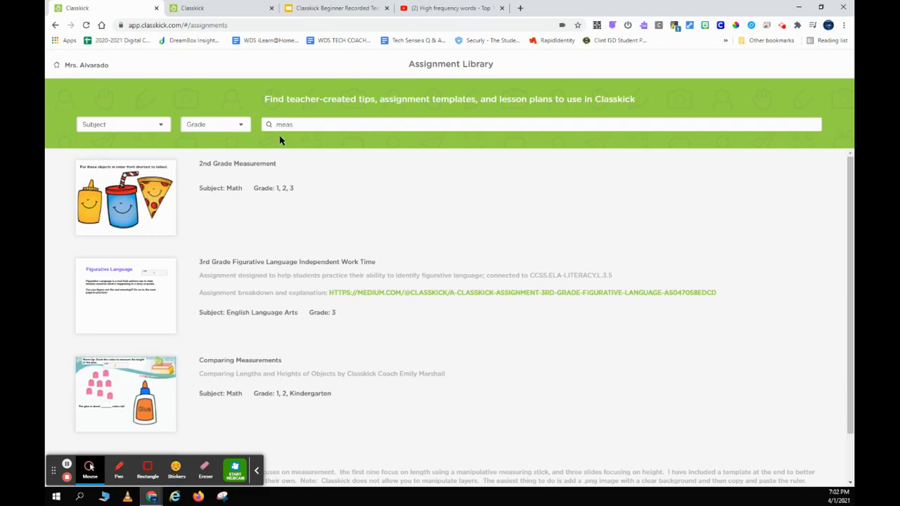
pyautogui.click(135, 202)
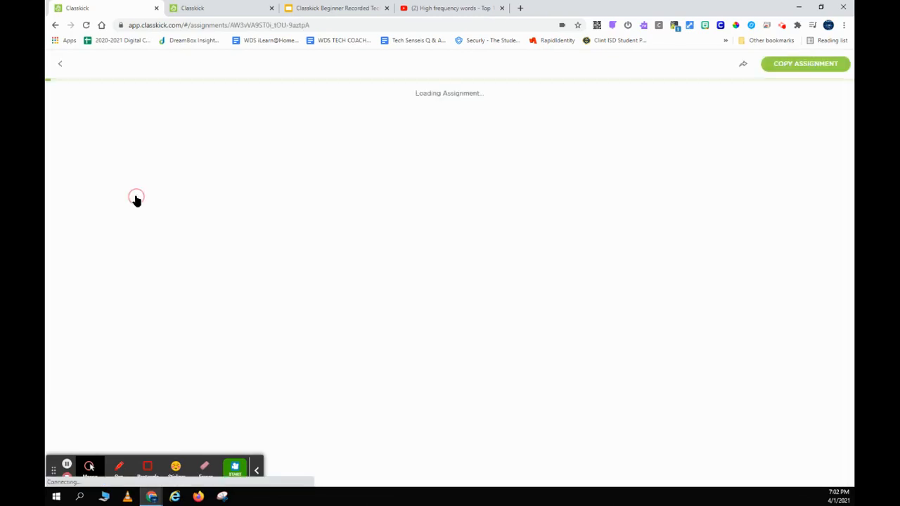
pyautogui.click(60, 63)
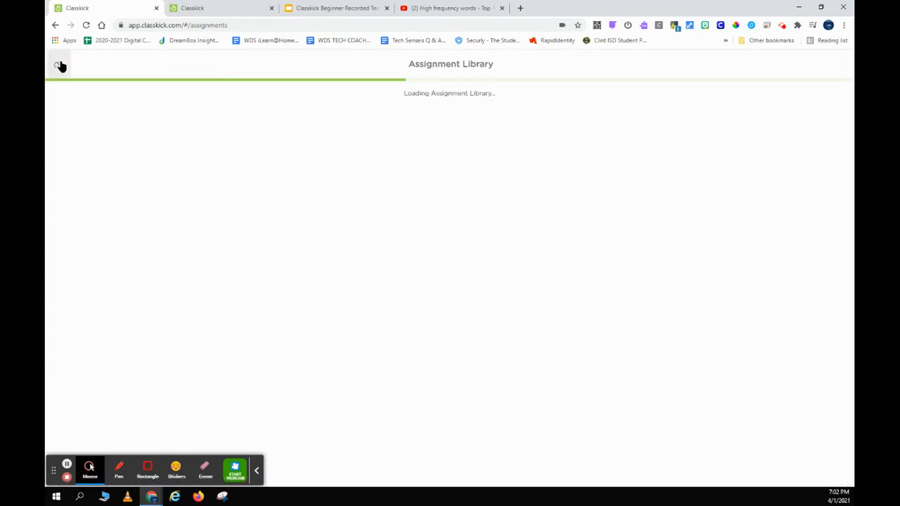
# Filter to English Language Arts, PreK-2nd and copy the High Frequency Word Practice template.
pyautogui.click(161, 128)
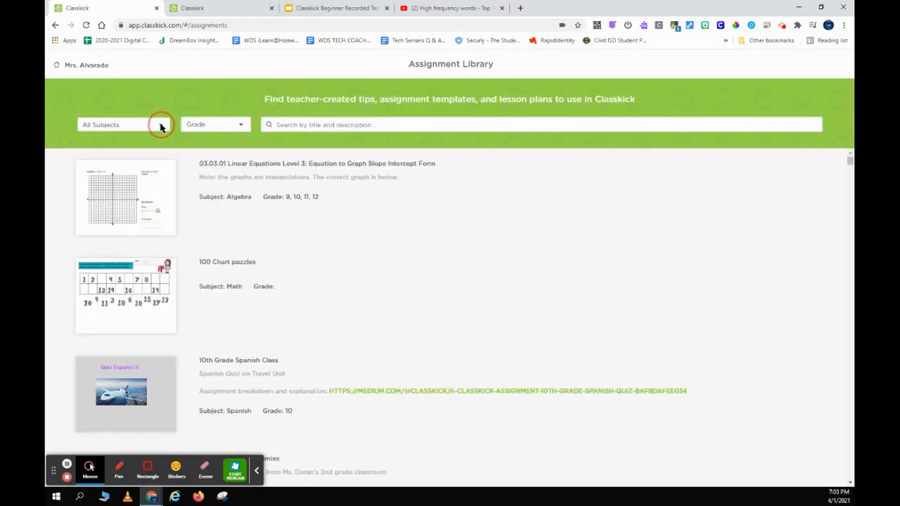
pyautogui.scroll(-1, 141, 255)
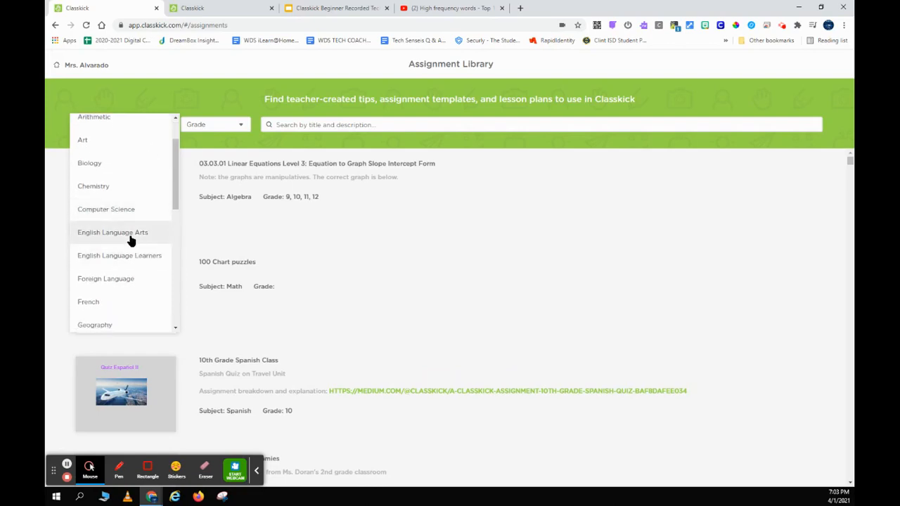
pyautogui.click(130, 236)
pyautogui.click(239, 125)
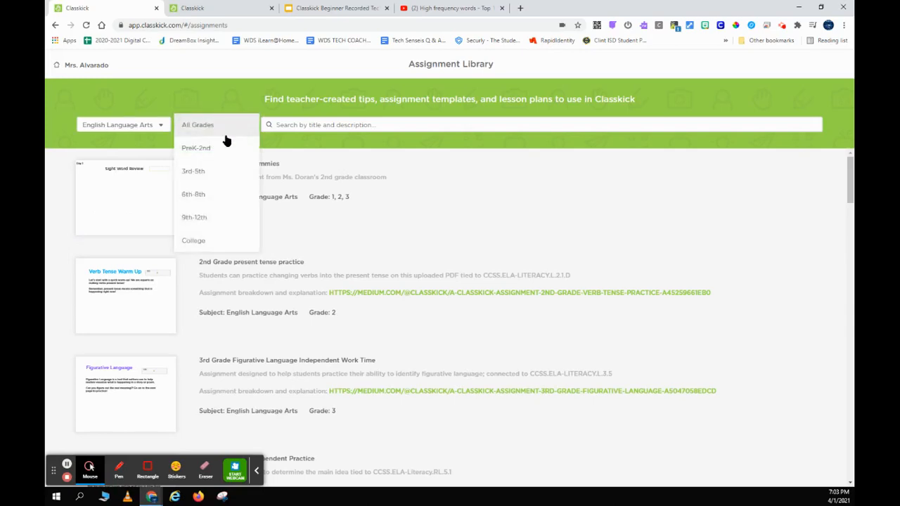
pyautogui.click(205, 153)
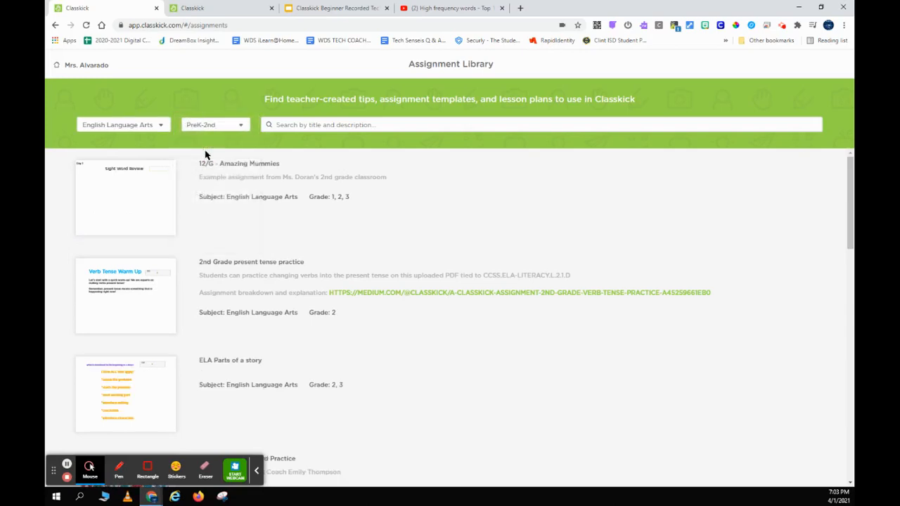
pyautogui.scroll(-3, 205, 153)
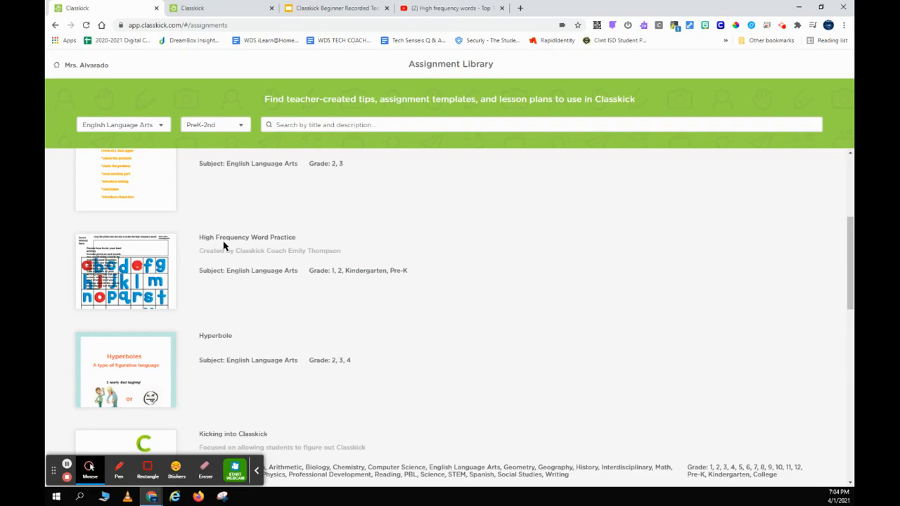
pyautogui.click(169, 253)
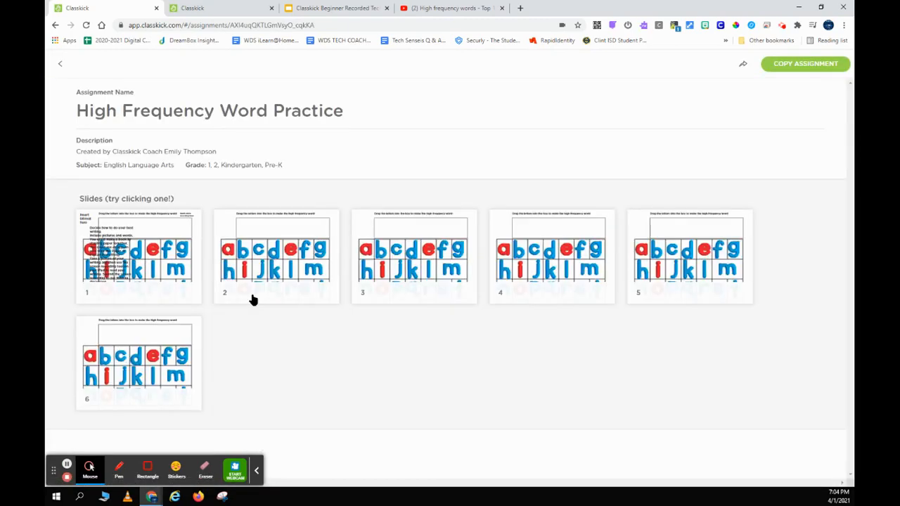
pyautogui.click(253, 301)
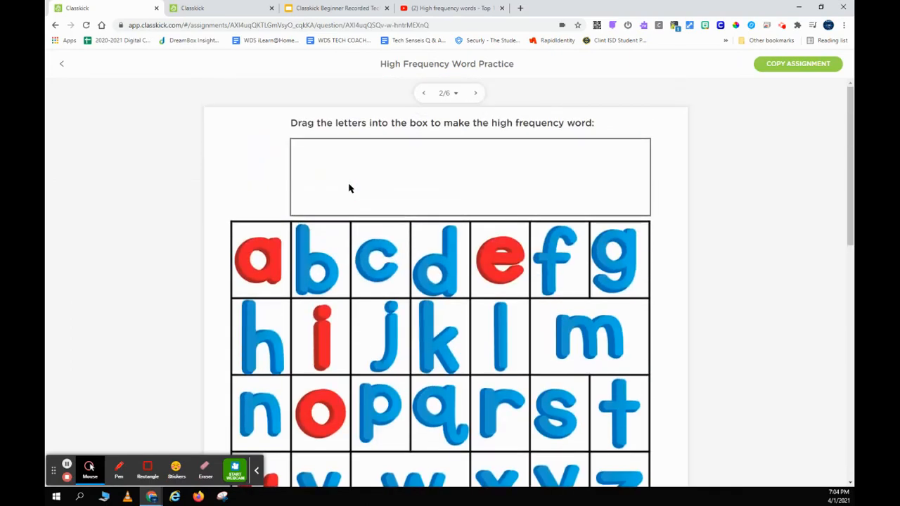
pyautogui.click(790, 66)
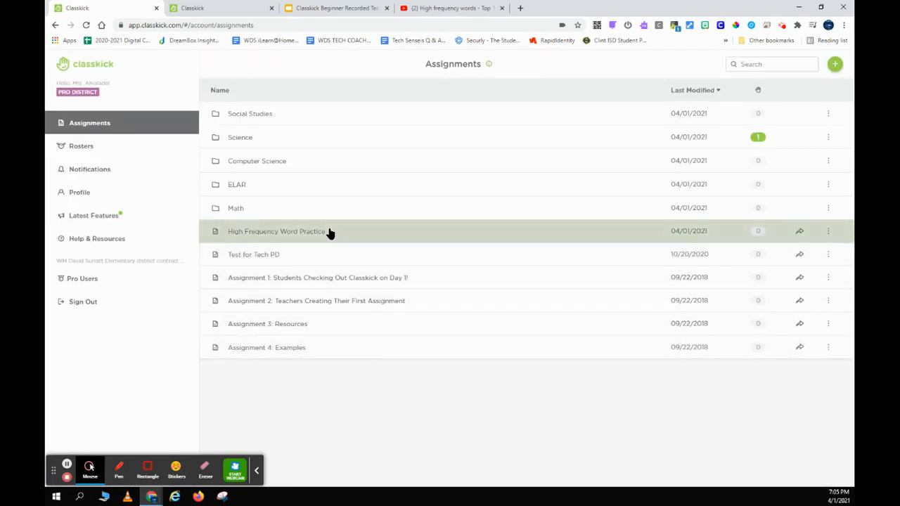
# Drop High Frequency Word Practice into the ELAR folder and open ELAR to view its five assignments.
pyautogui.moveTo(330, 234); pyautogui.dragTo(318, 195)
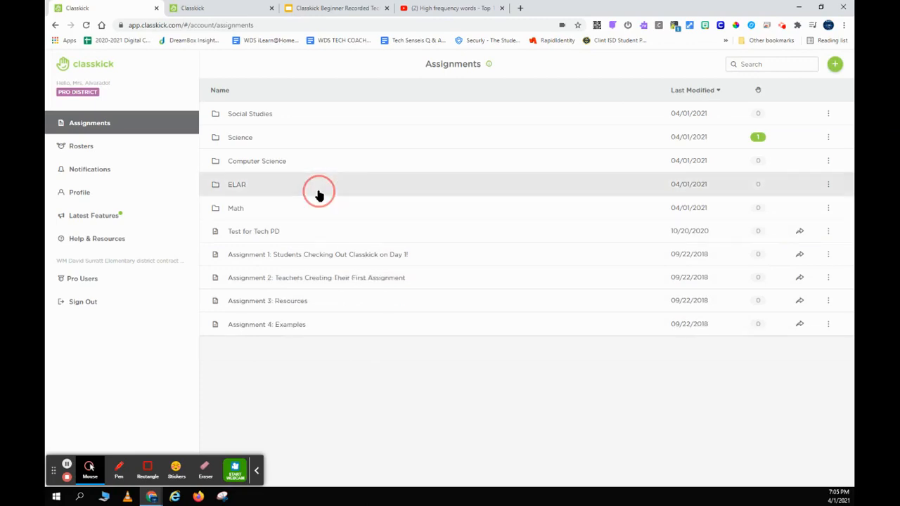
pyautogui.click(239, 187)
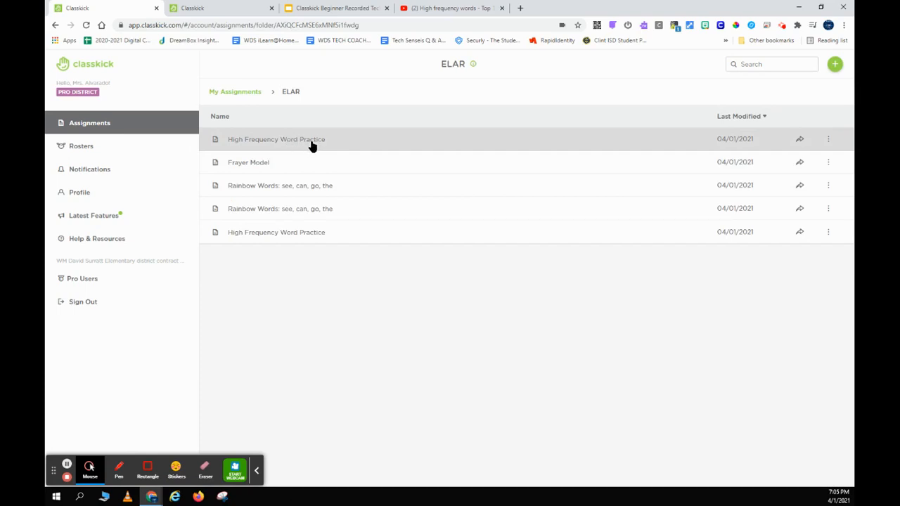
# Open High Frequency Word Practice slide 1, inspect its text boxes, and advance to slide 2 of 6.
pyautogui.click(298, 238)
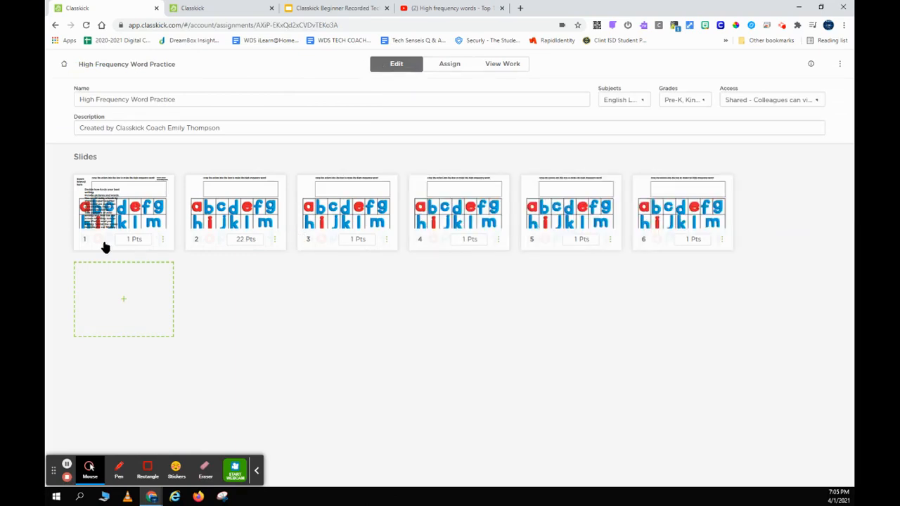
pyautogui.click(79, 246)
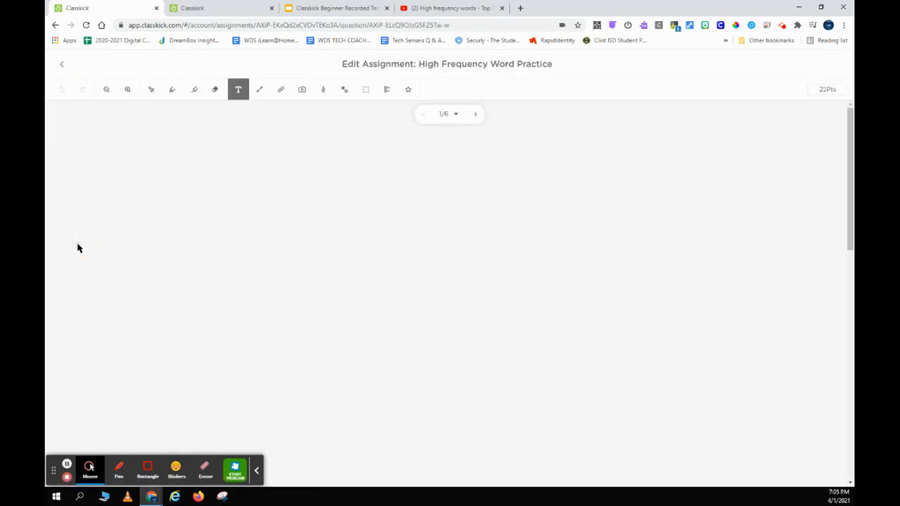
pyautogui.click(222, 162)
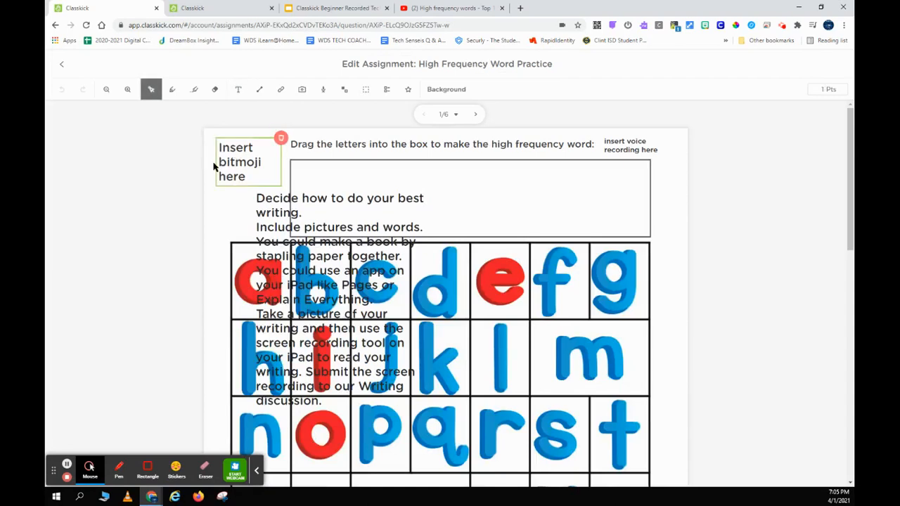
pyautogui.click(539, 136)
pyautogui.click(635, 151)
pyautogui.click(402, 221)
pyautogui.click(250, 198)
pyautogui.click(318, 221)
pyautogui.click(156, 153)
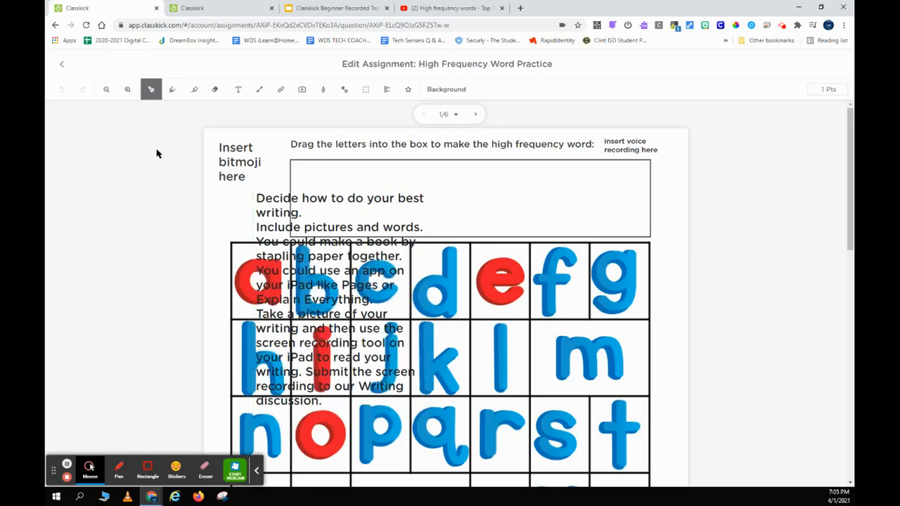
pyautogui.click(475, 114)
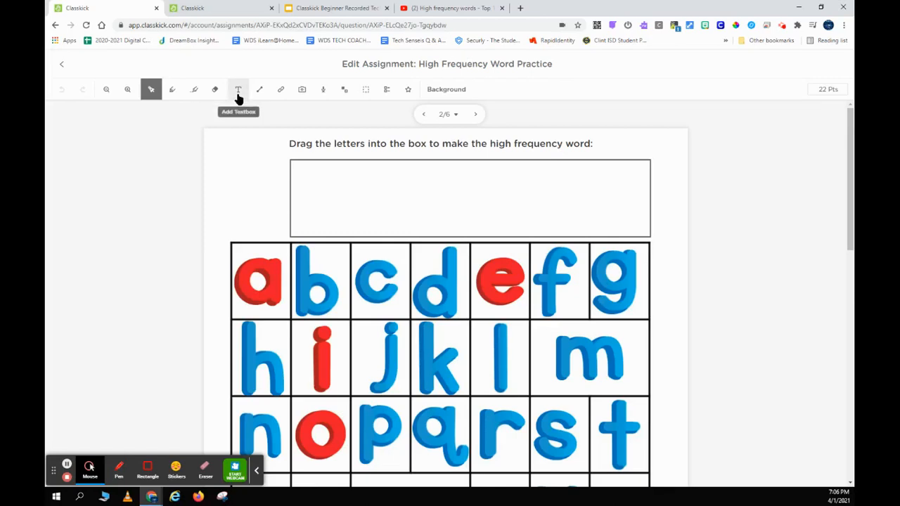
pyautogui.click(238, 99)
pyautogui.click(214, 149)
pyautogui.moveTo(215, 149); pyautogui.dragTo(274, 190)
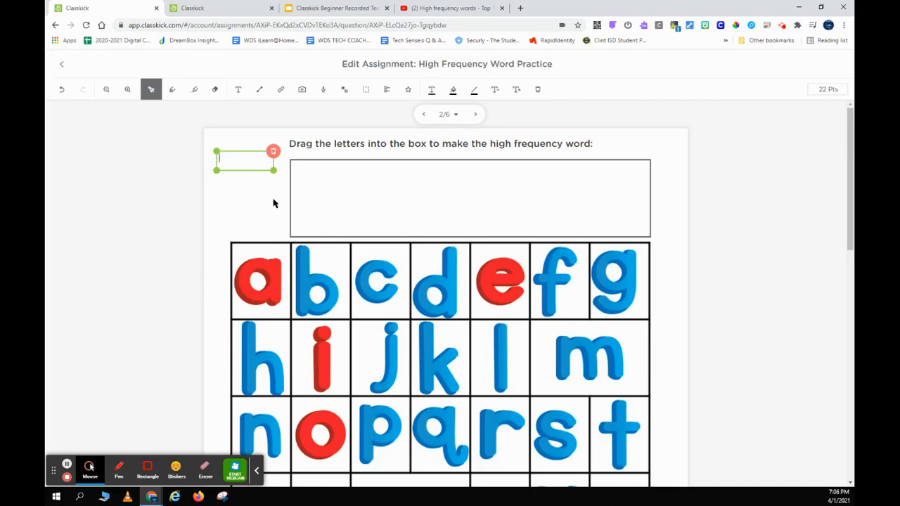
pyautogui.write('Hello')
pyautogui.doubleClick(244, 158)
pyautogui.click(433, 92)
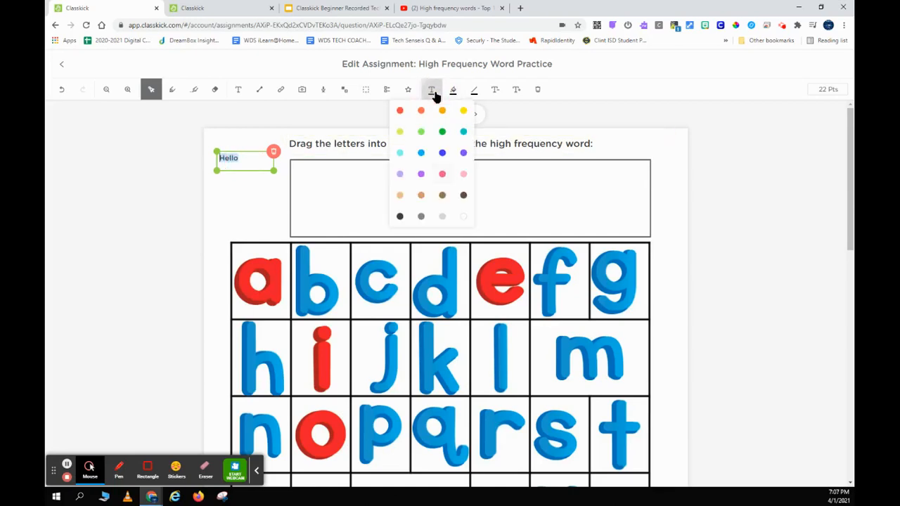
pyautogui.click(453, 90)
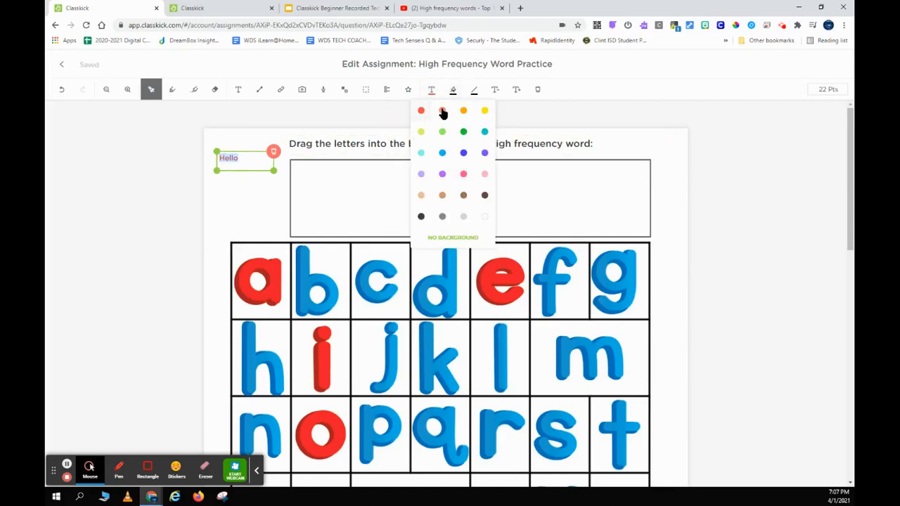
pyautogui.click(485, 111)
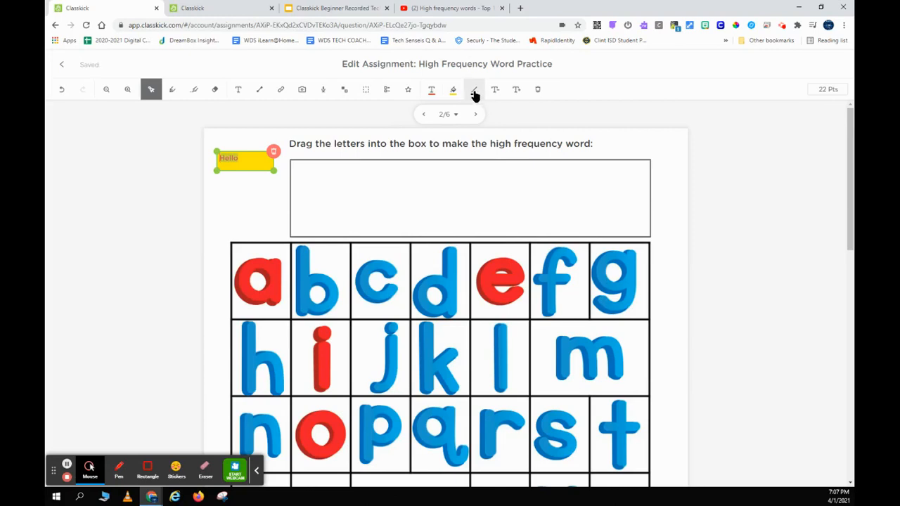
pyautogui.click(475, 93)
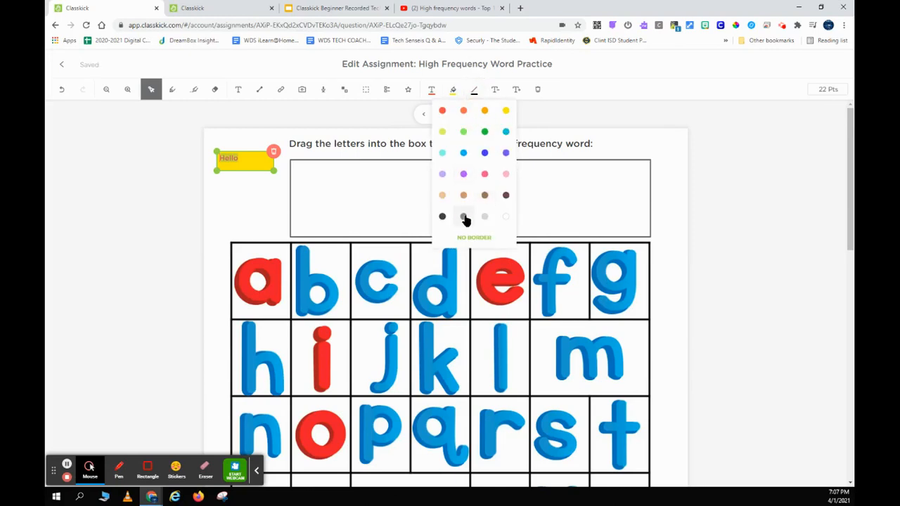
pyautogui.click(442, 220)
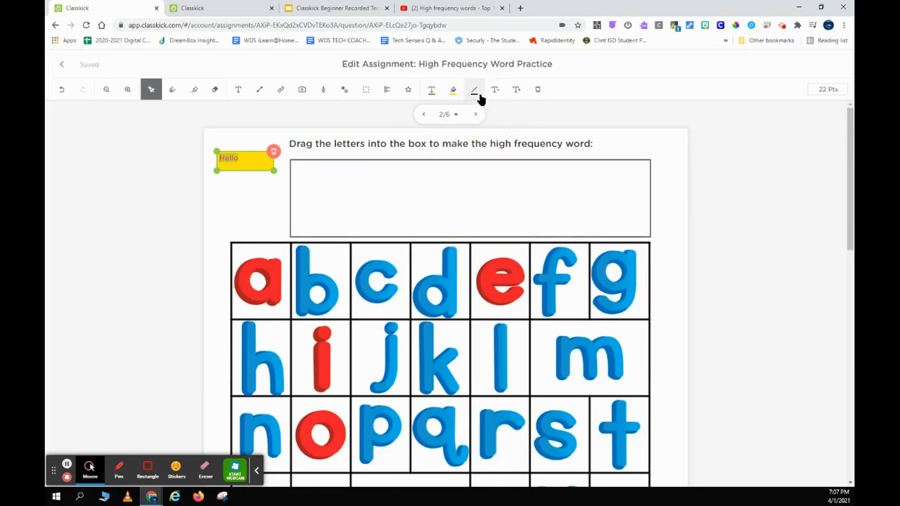
pyautogui.click(516, 93)
pyautogui.click(516, 94)
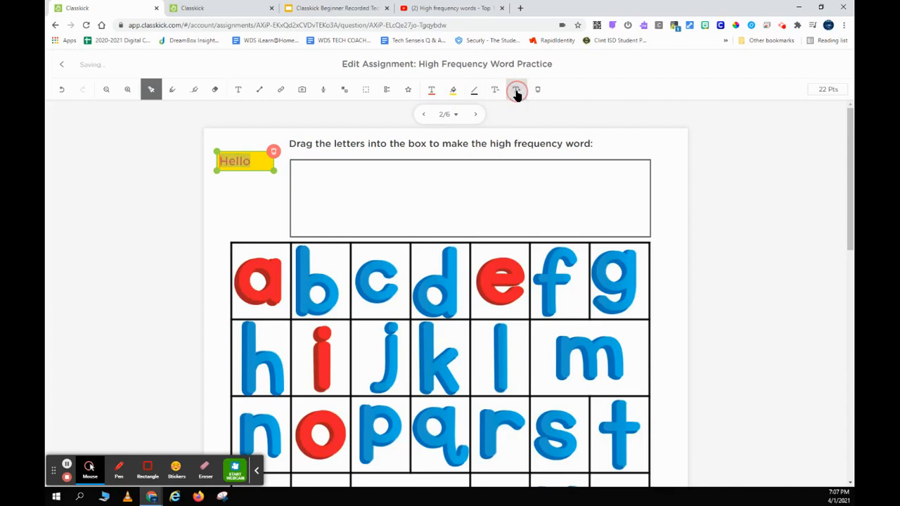
pyautogui.click(497, 93)
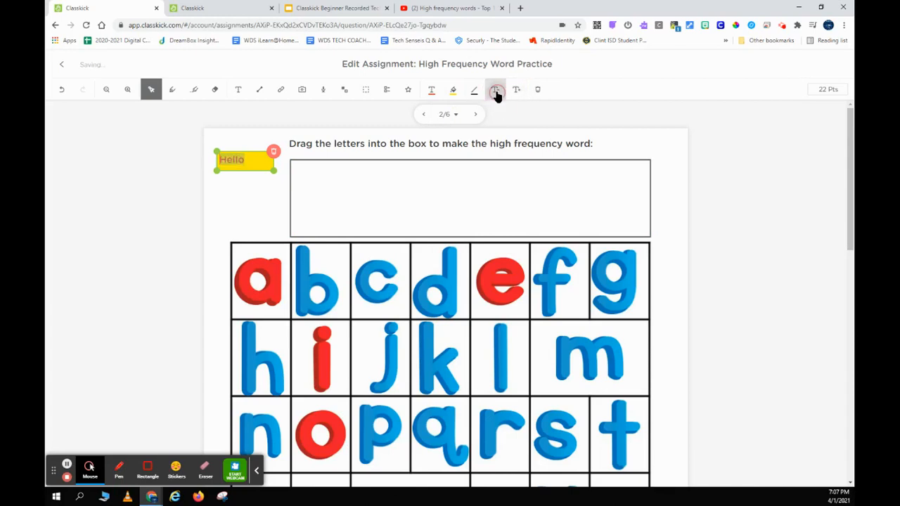
pyautogui.click(274, 155)
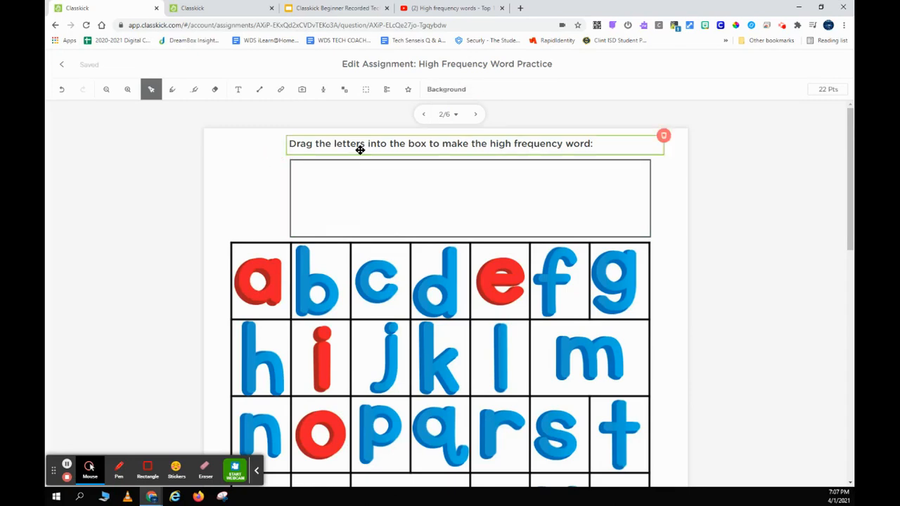
pyautogui.moveTo(325, 147); pyautogui.dragTo(336, 148)
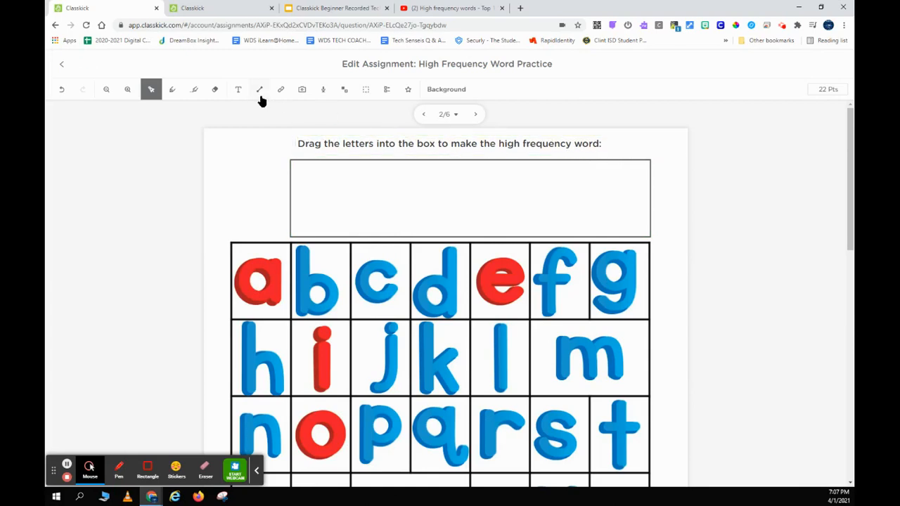
# Record a 0:06 audio clip on page 2 and play it back.
pyautogui.click(325, 94)
pyautogui.click(775, 279)
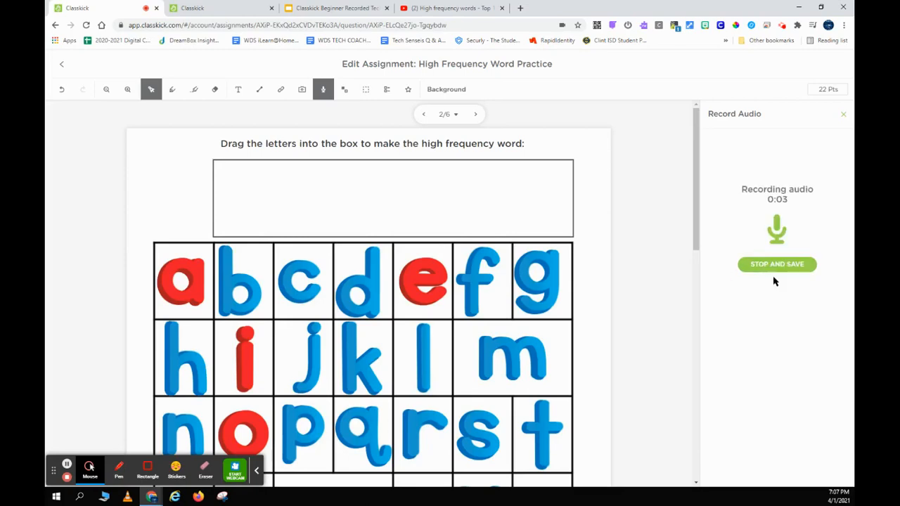
pyautogui.click(775, 270)
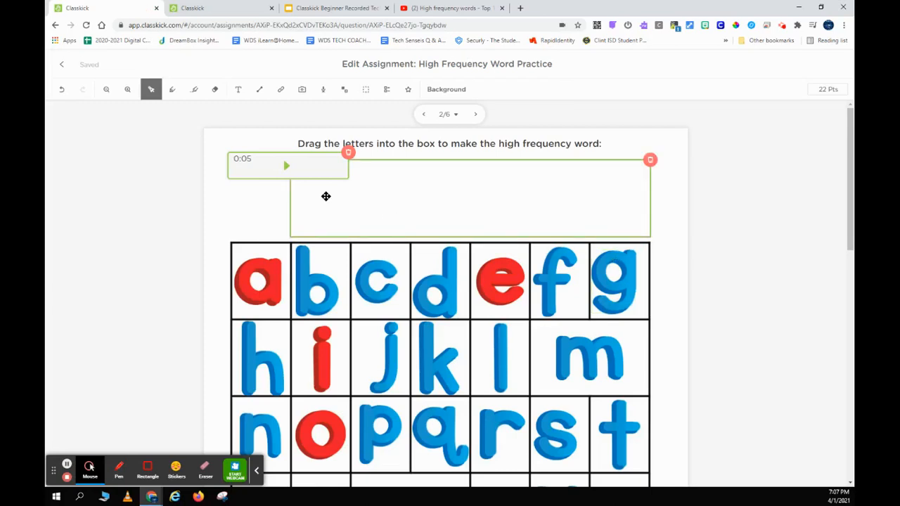
pyautogui.click(286, 170)
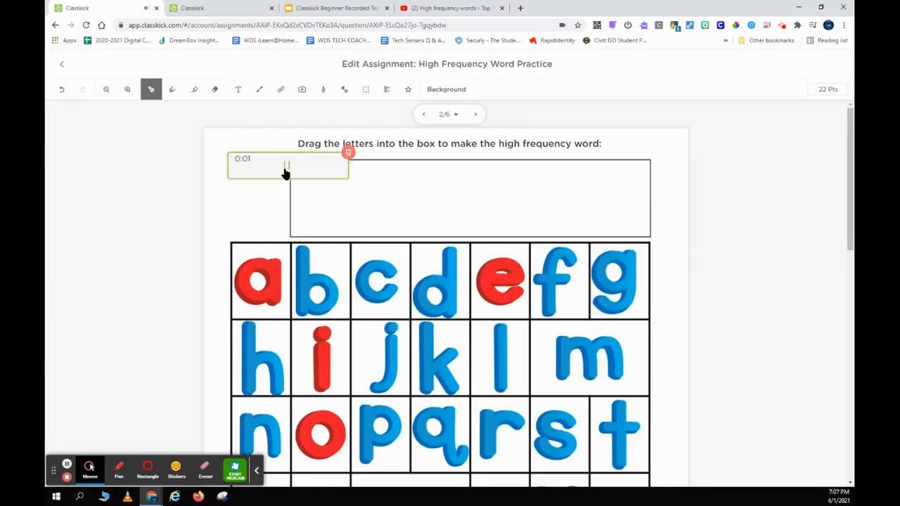
pyautogui.click(285, 170)
# Place the audio clip beside the instruction heading and shift the heading left.
pyautogui.moveTo(260, 169); pyautogui.dragTo(599, 152)
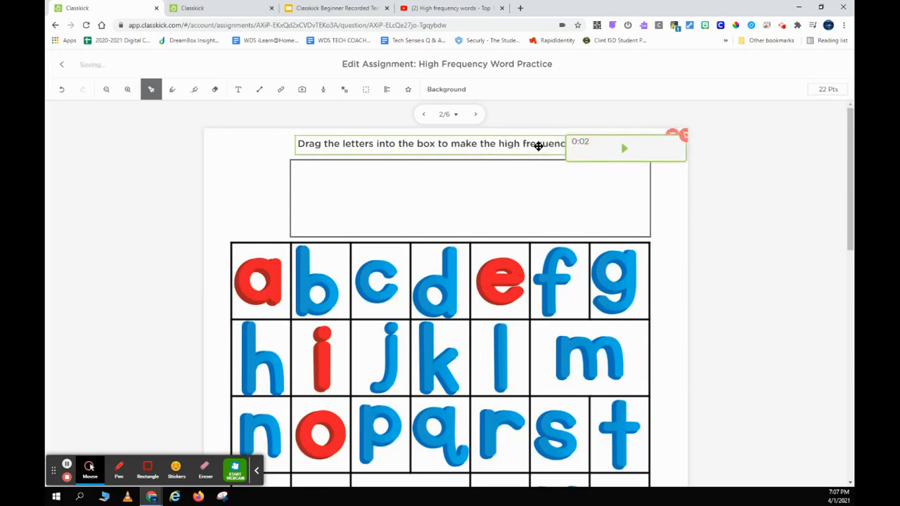
pyautogui.moveTo(525, 144); pyautogui.dragTo(442, 150)
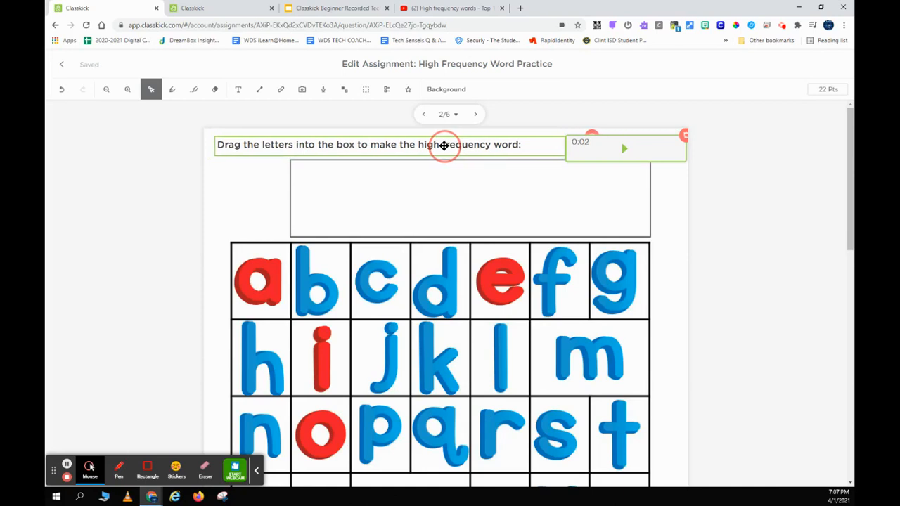
pyautogui.click(243, 249)
pyautogui.scroll(-3, 239, 327)
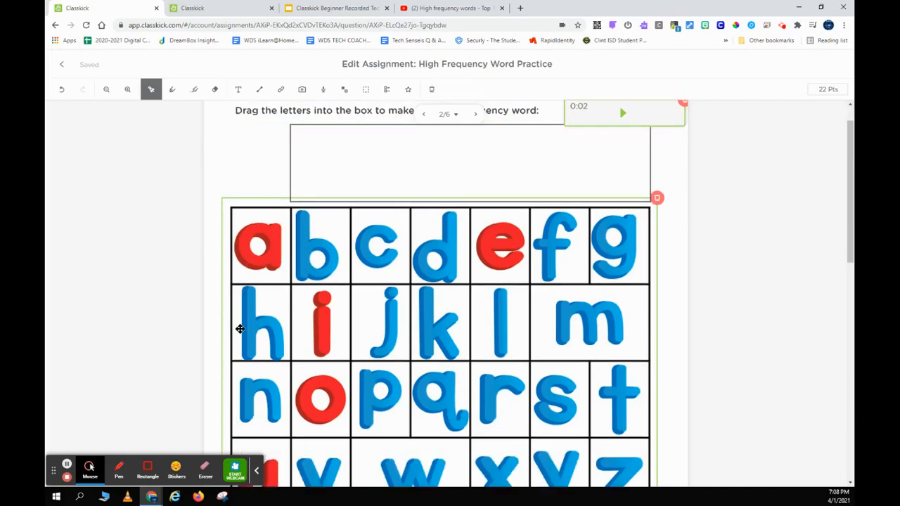
pyautogui.click(239, 329)
pyautogui.scroll(-3, 240, 330)
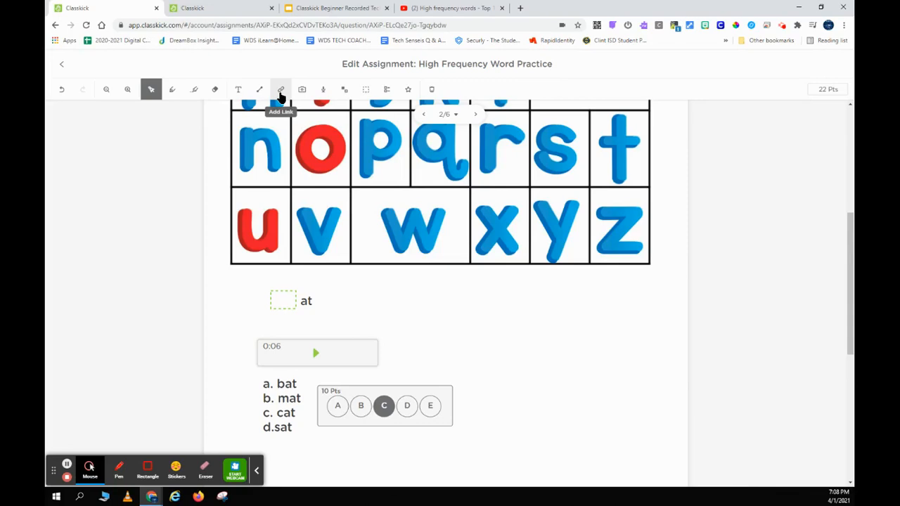
# Copy the High frequency words YouTube video URL and return to the Classkick editor.
pyautogui.click(442, 8)
pyautogui.click(252, 24)
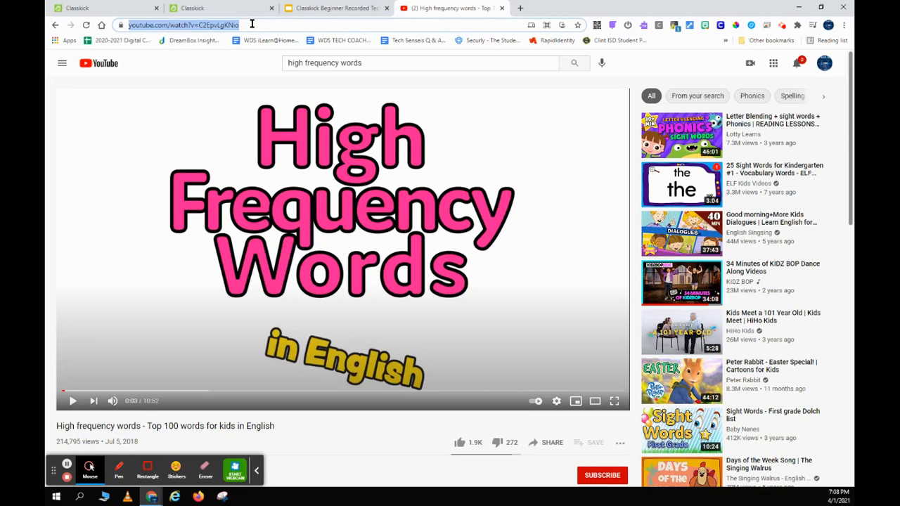
pyautogui.click(128, 8)
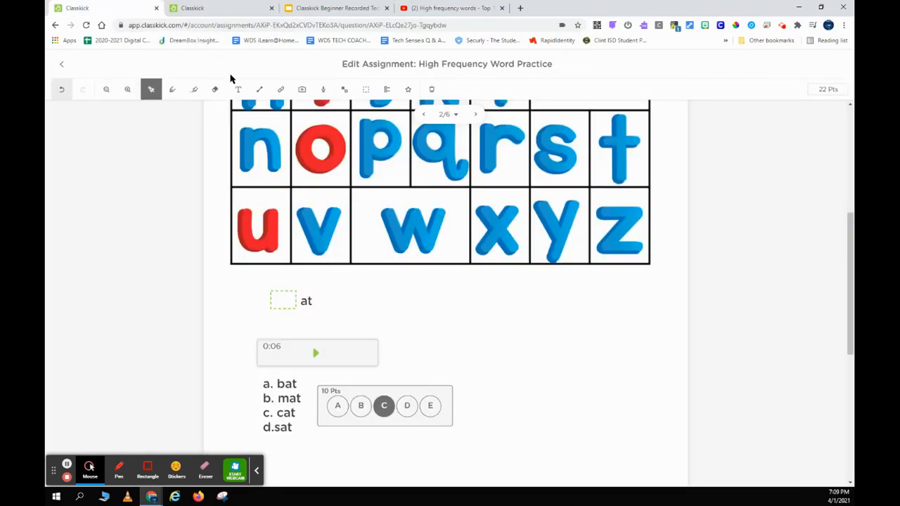
# Add a 'Watch this video!' link using the pasted YouTube URL to slide 2.
pyautogui.click(279, 97)
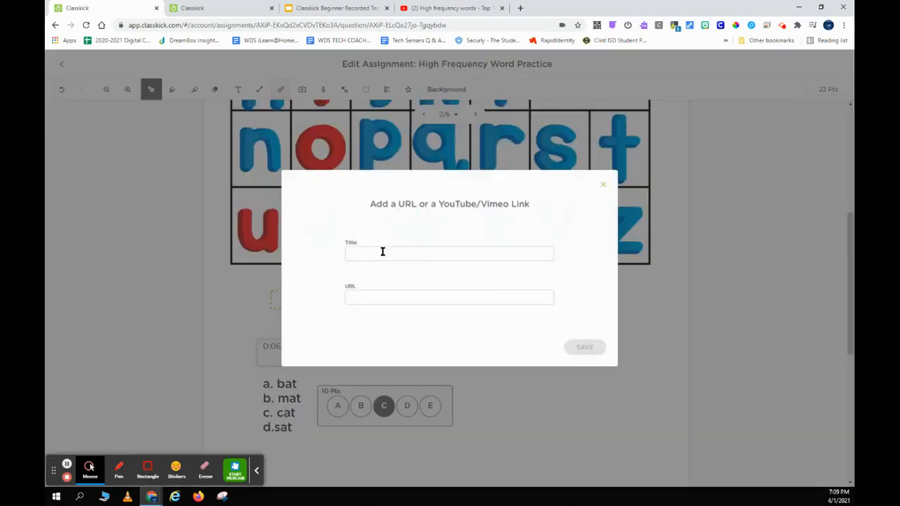
pyautogui.write('Watch this video!')
pyautogui.click(381, 296)
pyautogui.hotkey('ctrl', 'v')
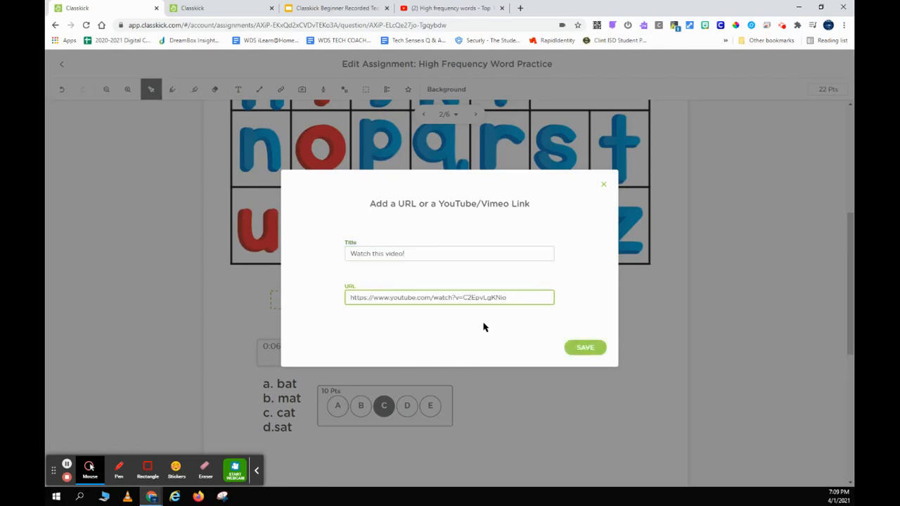
pyautogui.click(585, 346)
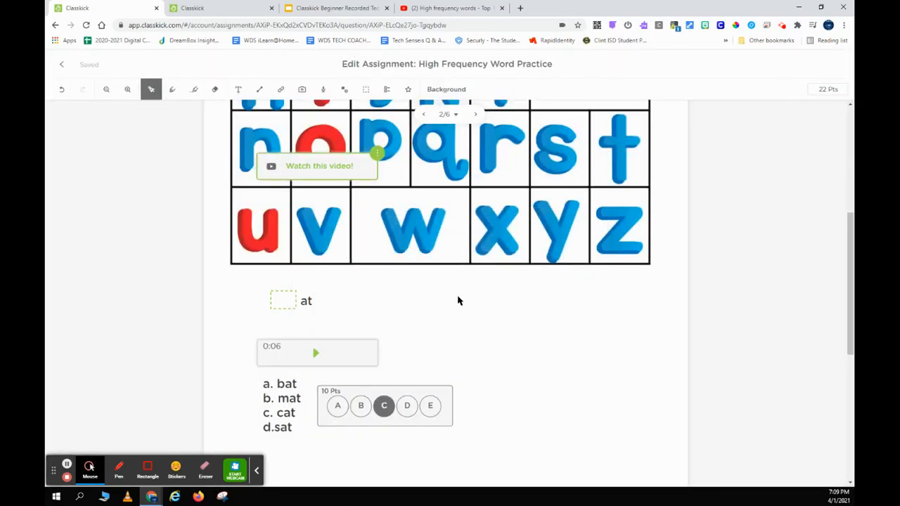
# Move the video link below the grid and spell 'cat' with c, a, t tiles in the answer box.
pyautogui.moveTo(326, 176); pyautogui.dragTo(446, 297)
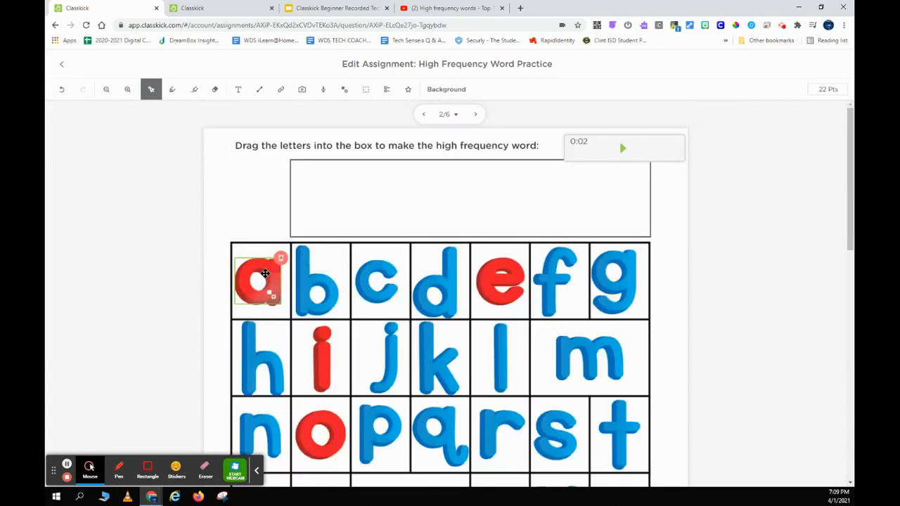
pyautogui.click(374, 281)
pyautogui.moveTo(364, 261); pyautogui.dragTo(347, 198)
pyautogui.click(275, 257)
pyautogui.moveTo(275, 258); pyautogui.dragTo(420, 205)
pyautogui.click(602, 405)
pyautogui.click(614, 418)
pyautogui.moveTo(613, 418); pyautogui.dragTo(455, 184)
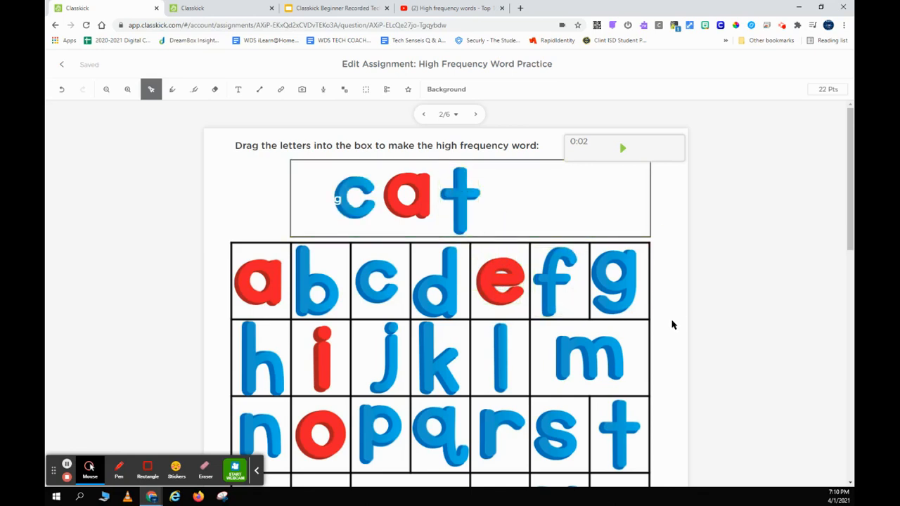
pyautogui.scroll(-2, 670, 327)
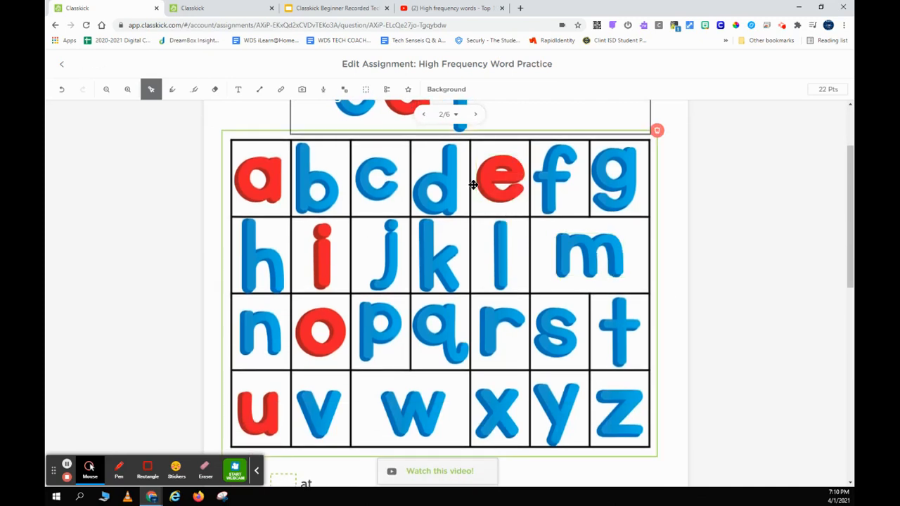
# Launch Snipping Tool and capture the whole alphabet letter grid.
pyautogui.click(223, 498)
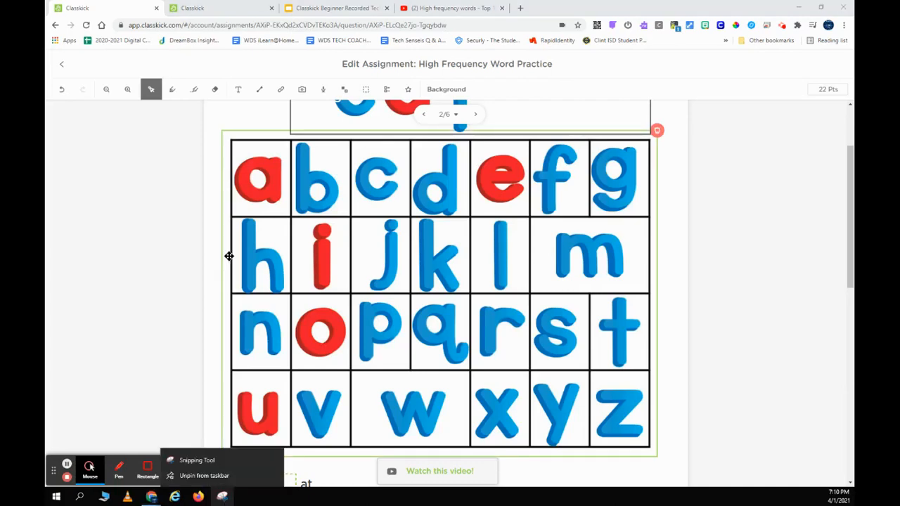
pyautogui.click(188, 460)
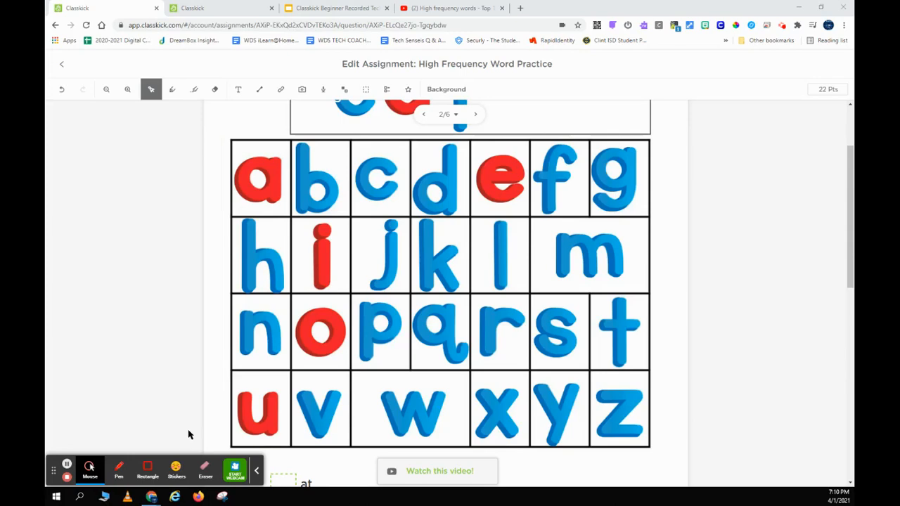
pyautogui.click(87, 173)
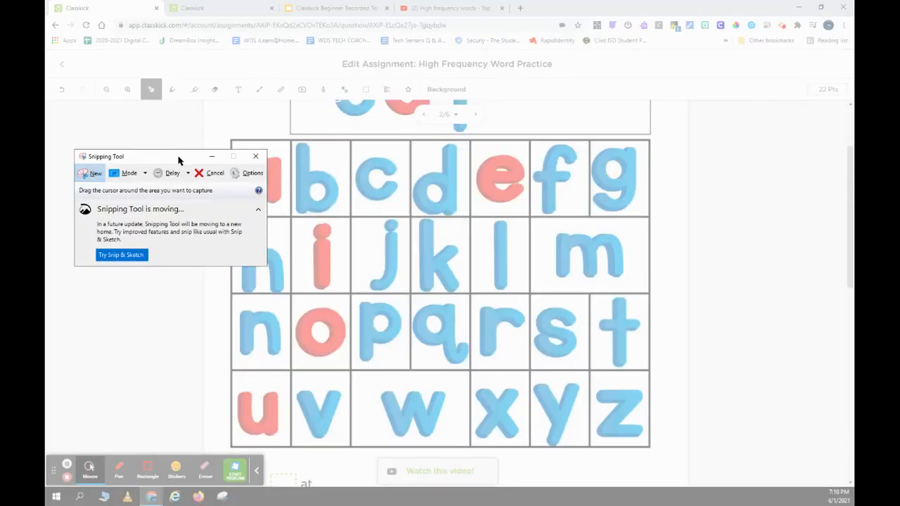
pyautogui.moveTo(185, 159); pyautogui.dragTo(139, 207)
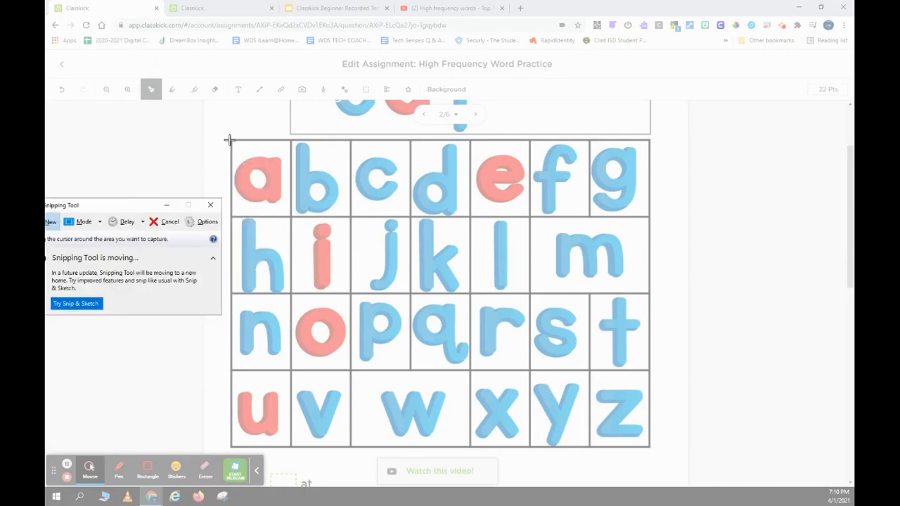
pyautogui.moveTo(229, 140); pyautogui.dragTo(651, 448)
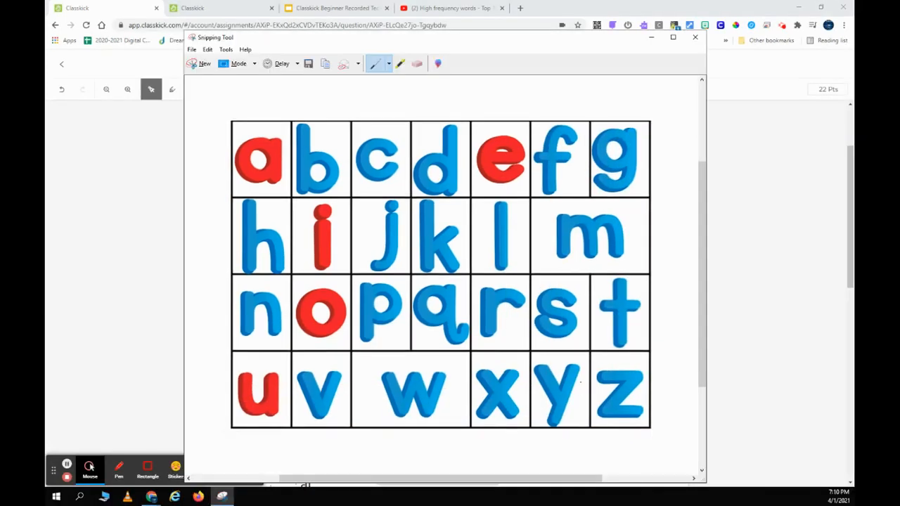
# Save the snip as 'alphabet' in Downloads and close the capture window.
pyautogui.click(308, 64)
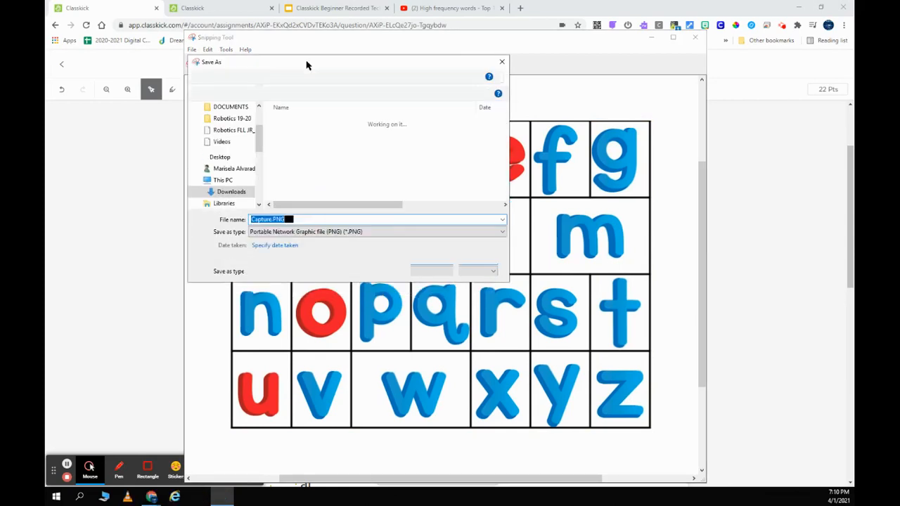
pyautogui.write('al')
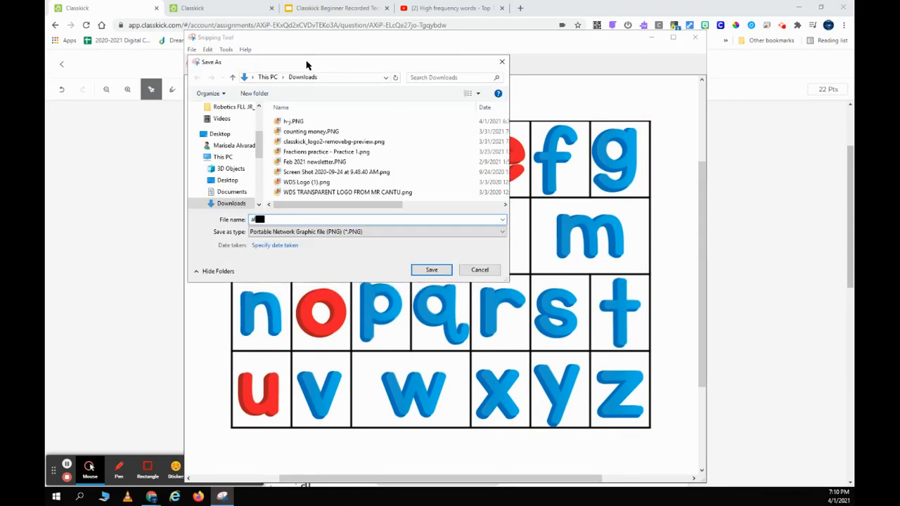
pyautogui.write('phabet')
pyautogui.click(431, 270)
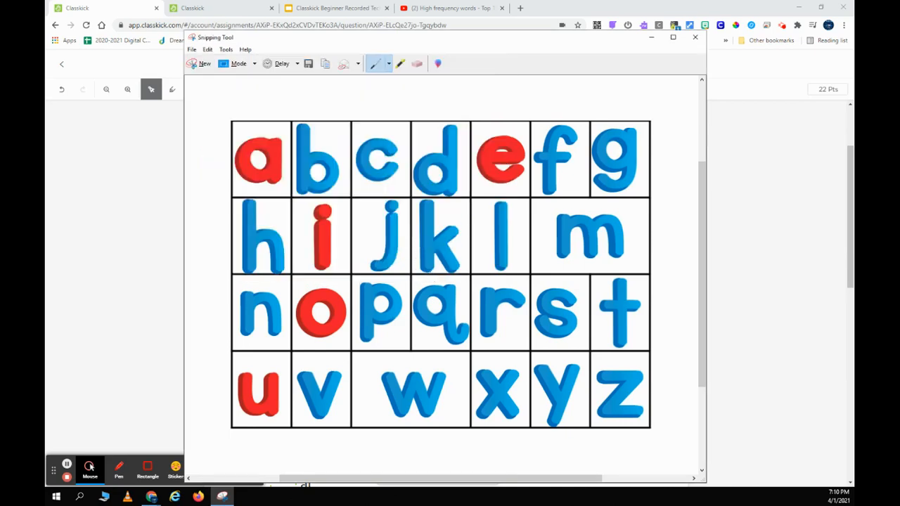
pyautogui.click(695, 37)
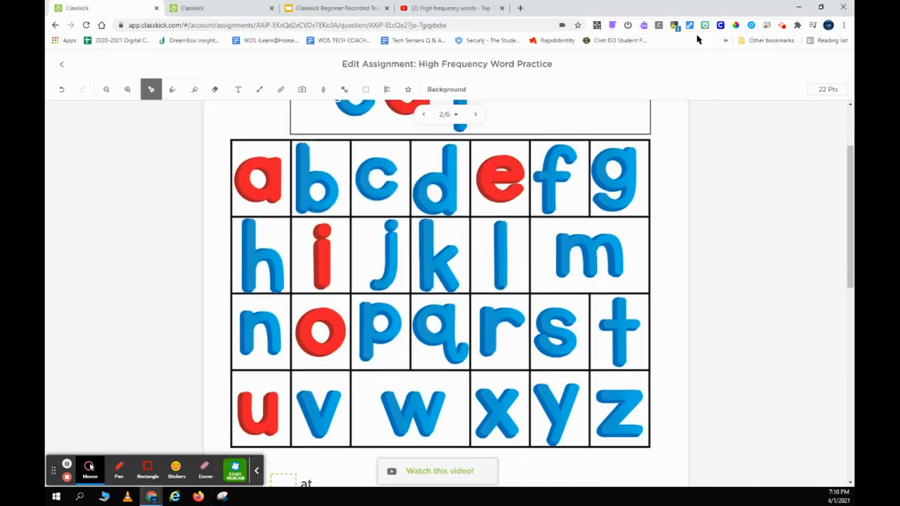
# Crop the red a letter from alphabet.PNG as a manipulative for the current page.
pyautogui.click(345, 94)
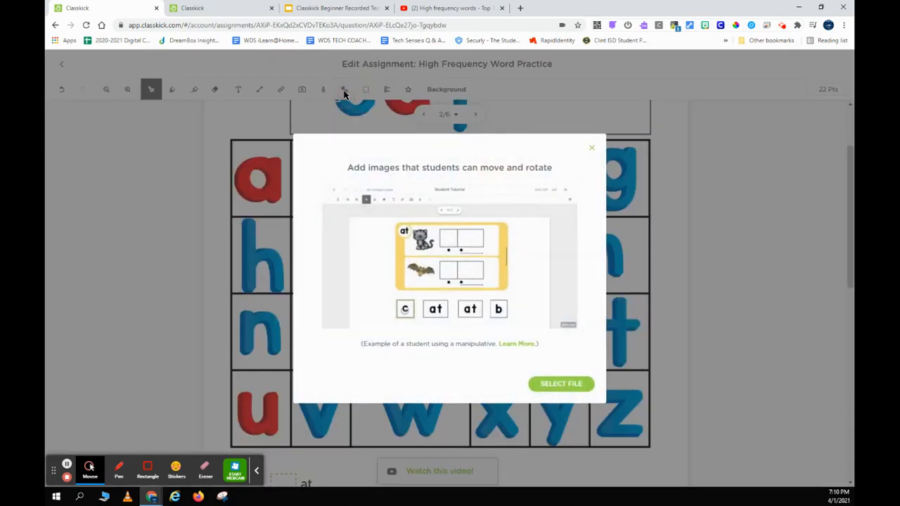
pyautogui.click(540, 381)
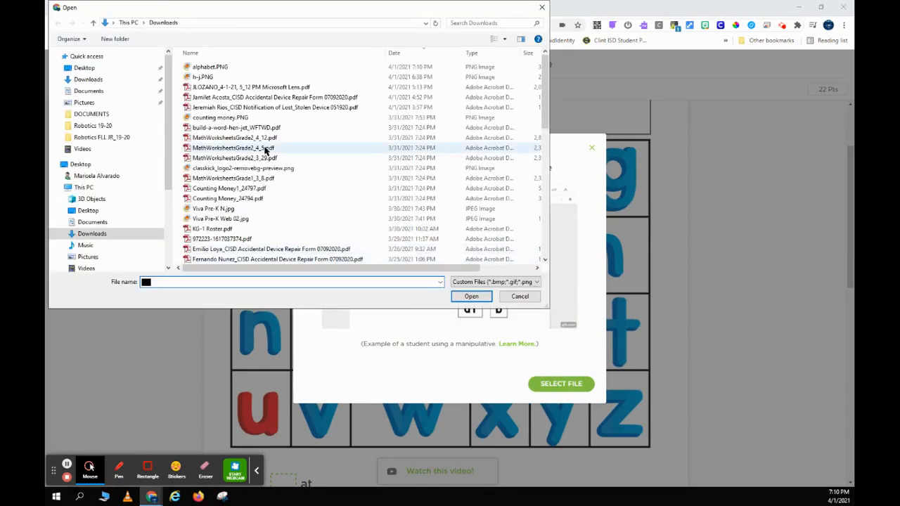
pyautogui.doubleClick(209, 68)
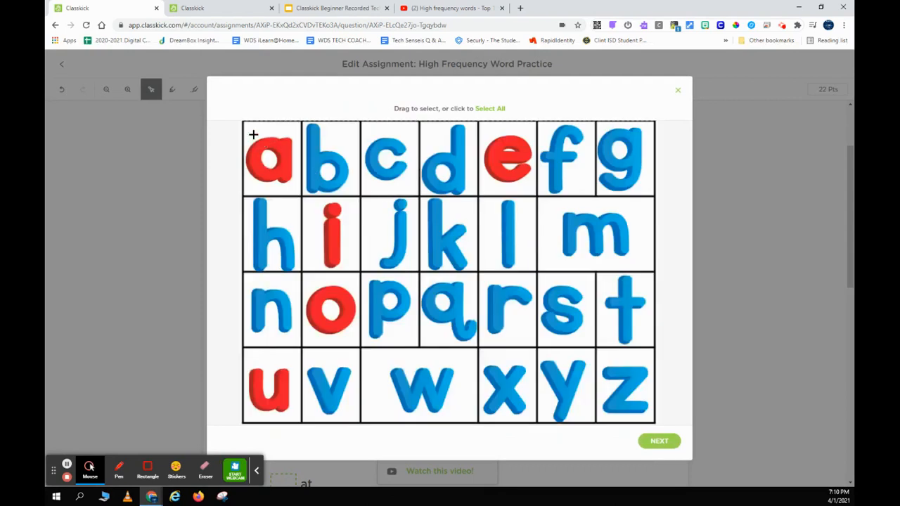
pyautogui.moveTo(244, 125); pyautogui.dragTo(296, 186)
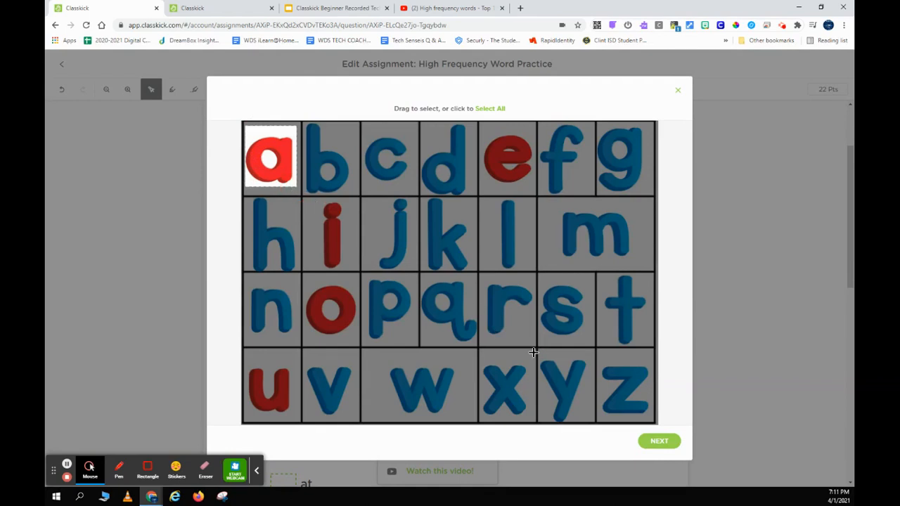
pyautogui.click(665, 442)
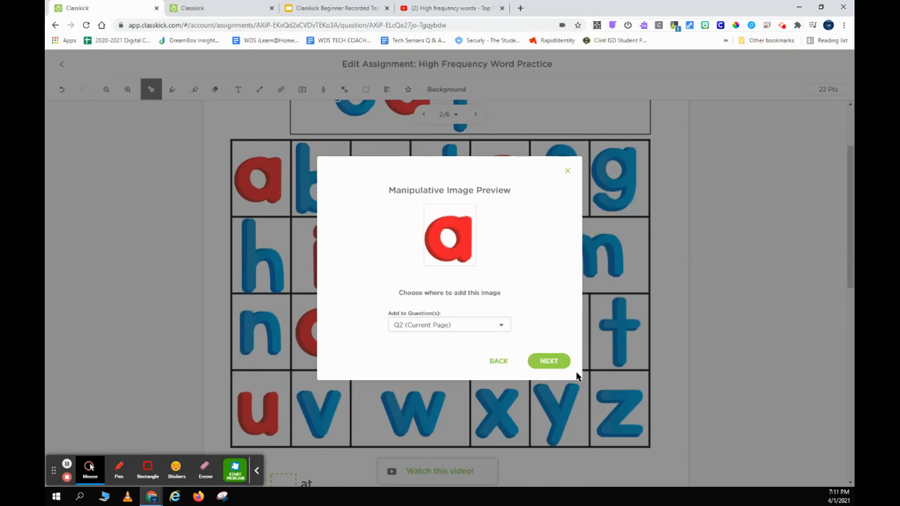
pyautogui.click(554, 366)
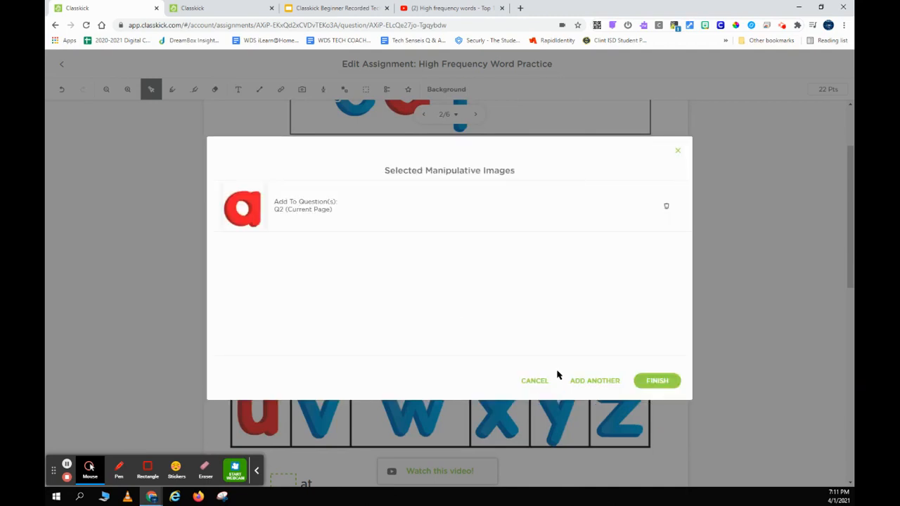
pyautogui.click(589, 384)
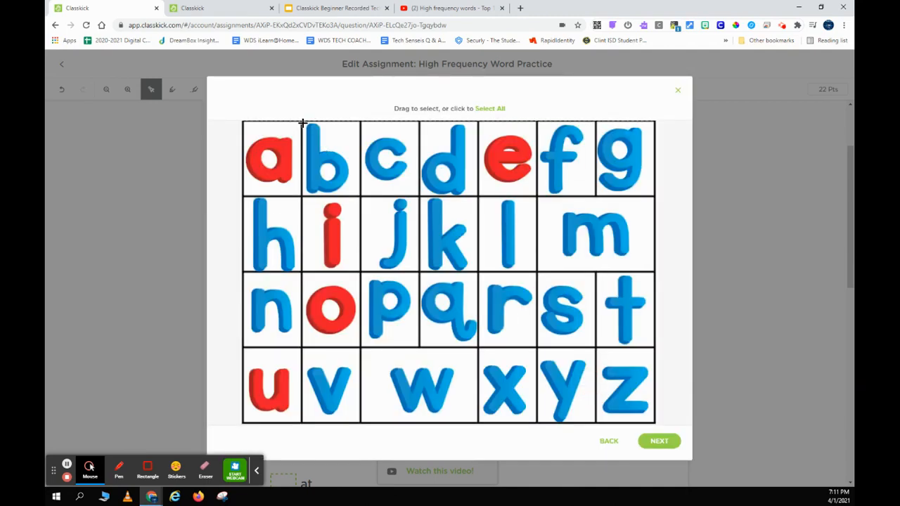
# Crop letter b as a second piece, then place the b and a pieces on their grid cells.
pyautogui.moveTo(302, 122); pyautogui.dragTo(352, 194)
pyautogui.click(659, 440)
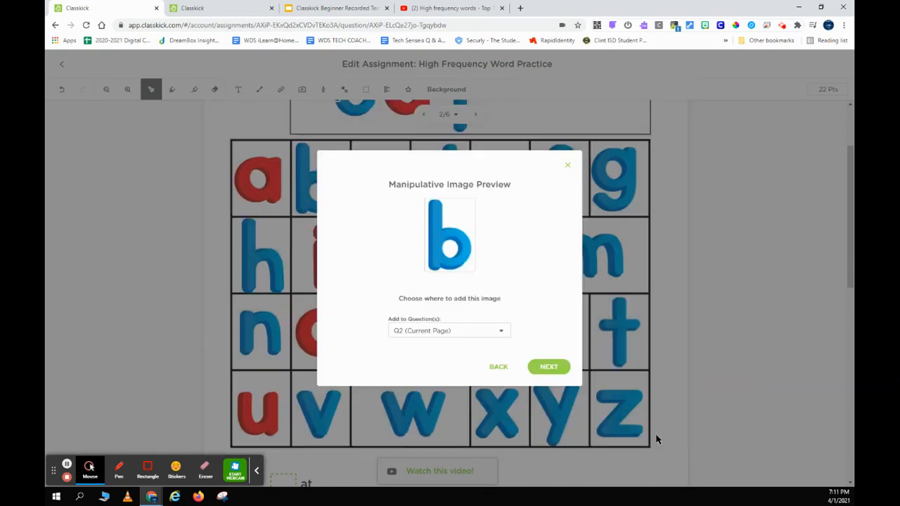
pyautogui.click(547, 368)
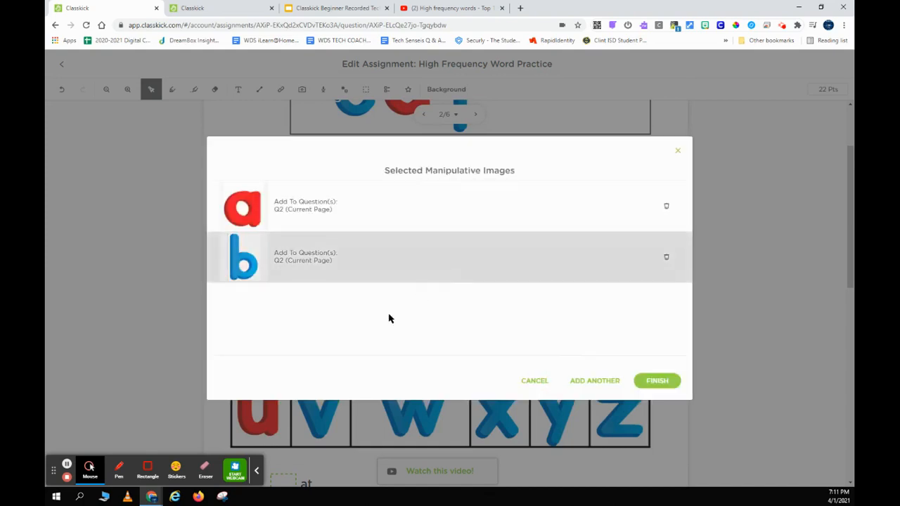
pyautogui.click(665, 386)
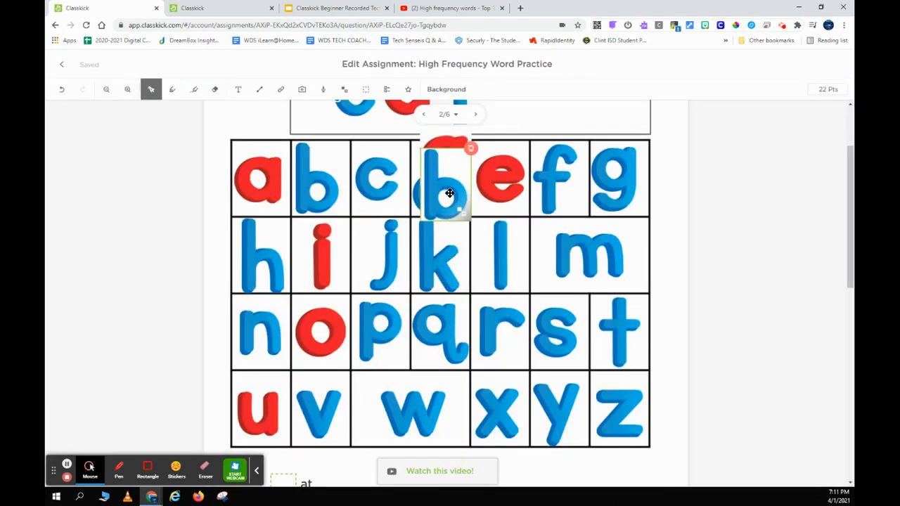
pyautogui.moveTo(449, 193); pyautogui.dragTo(326, 187)
pyautogui.moveTo(458, 171); pyautogui.dragTo(261, 187)
pyautogui.click(371, 211)
# Add a '10 + 5 =' text box to the right of the 'Watch this video!' link.
pyautogui.scroll(1, 372, 213)
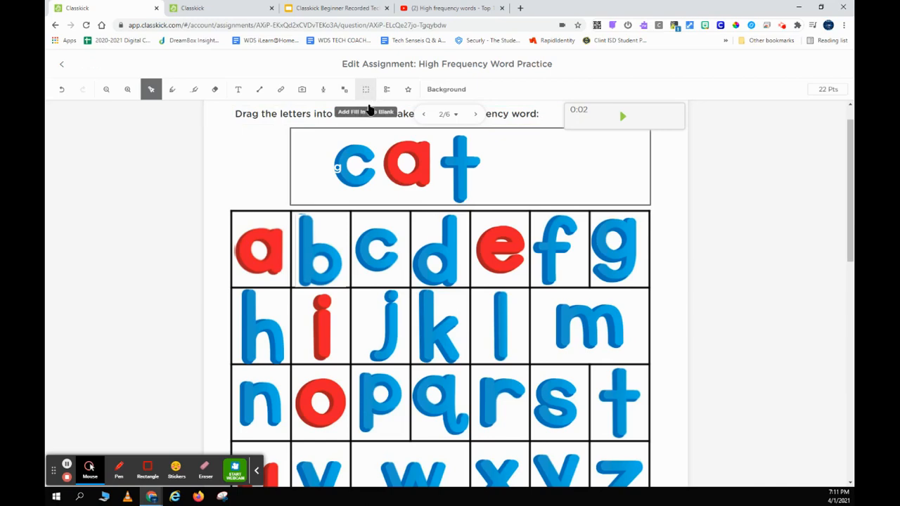
pyautogui.scroll(-5, 396, 228)
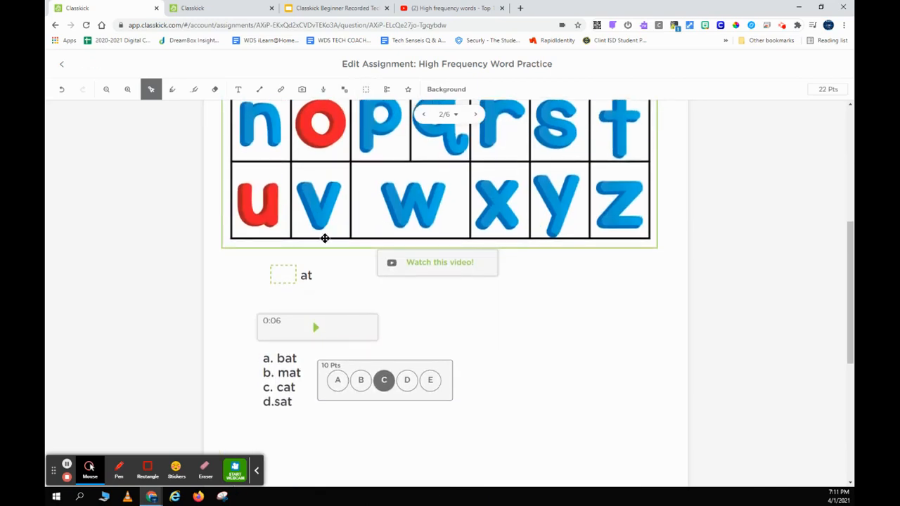
pyautogui.click(308, 276)
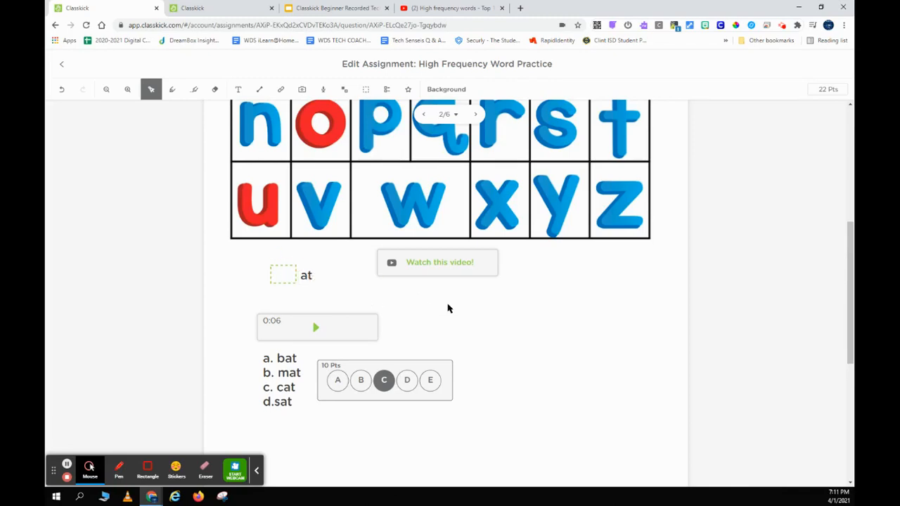
pyautogui.press('t')
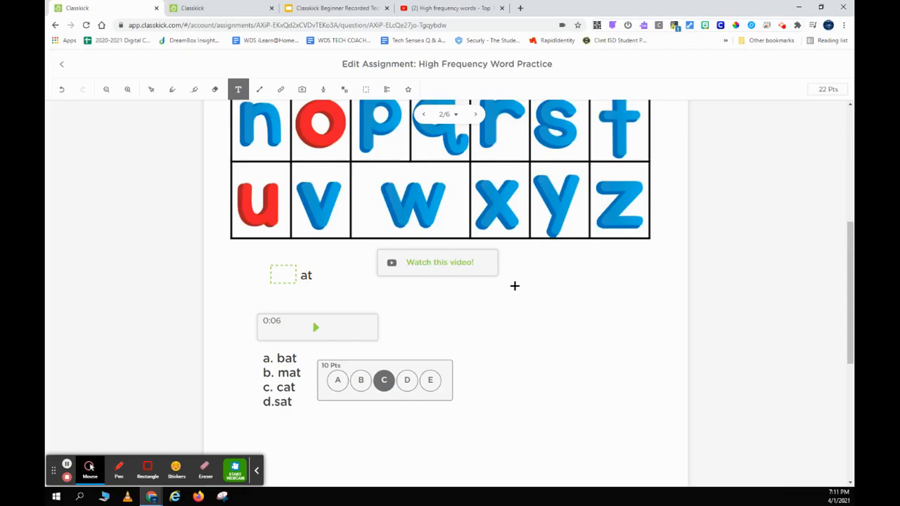
pyautogui.moveTo(537, 264); pyautogui.dragTo(602, 290)
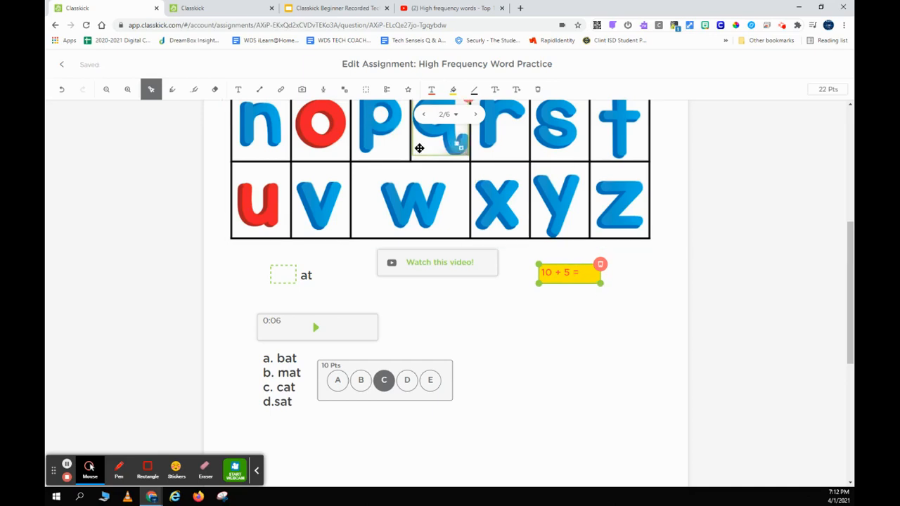
# Give the equation no background, dark larger text, and move it lower and left.
pyautogui.click(453, 92)
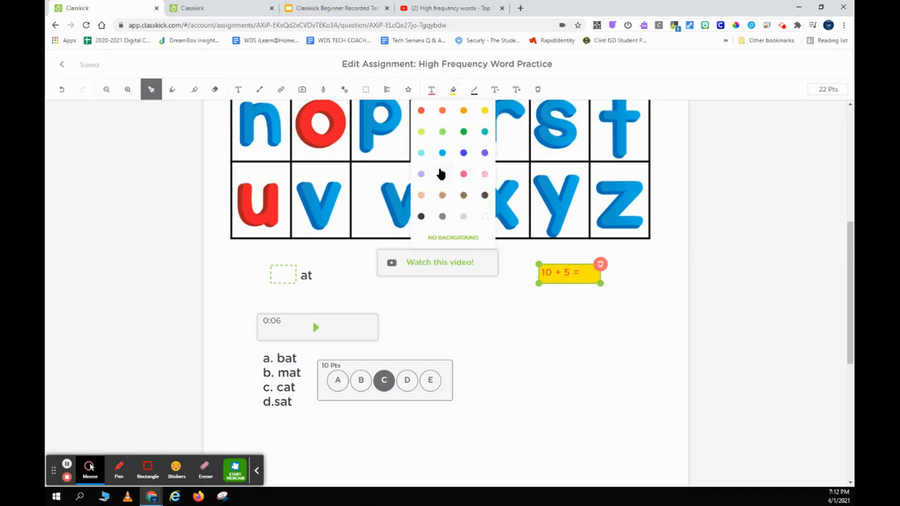
pyautogui.click(456, 237)
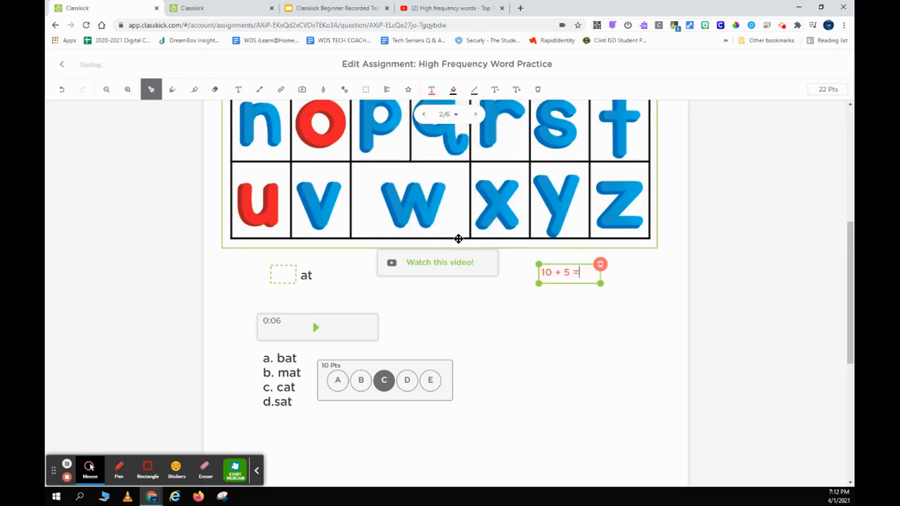
pyautogui.moveTo(581, 273); pyautogui.dragTo(539, 272)
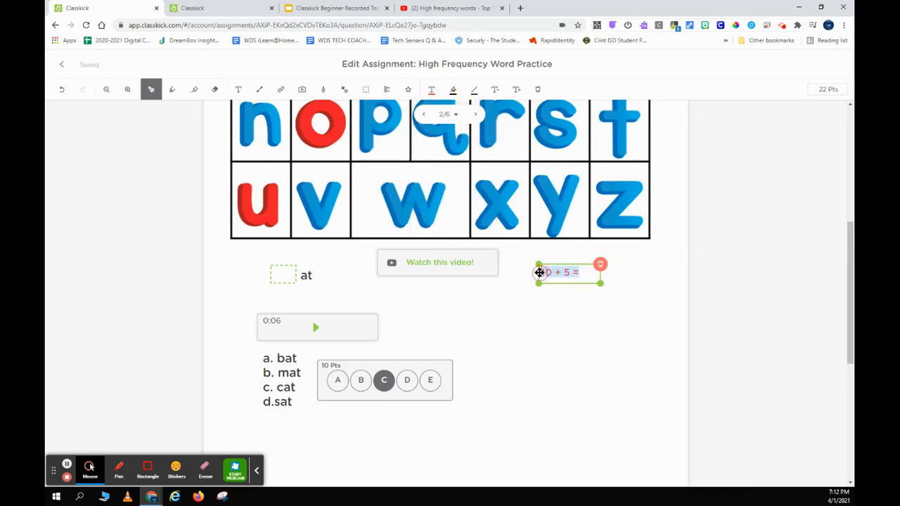
pyautogui.click(433, 95)
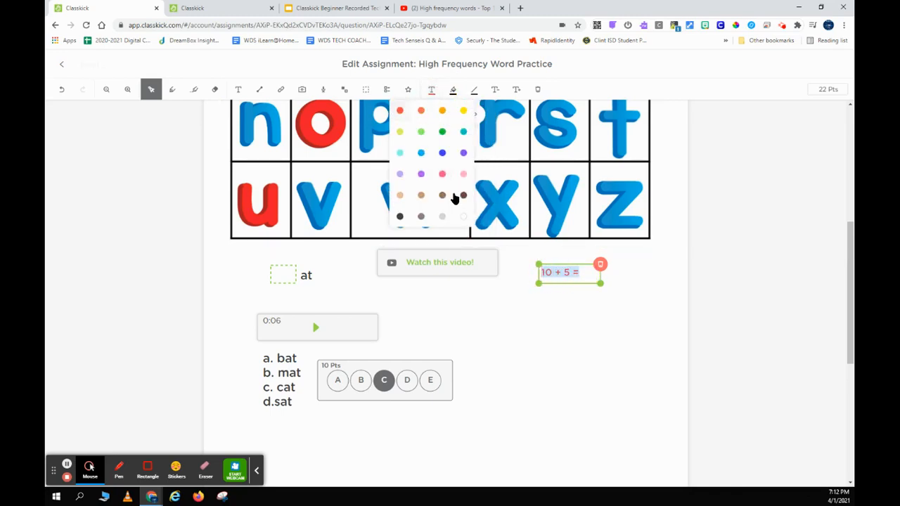
pyautogui.click(401, 216)
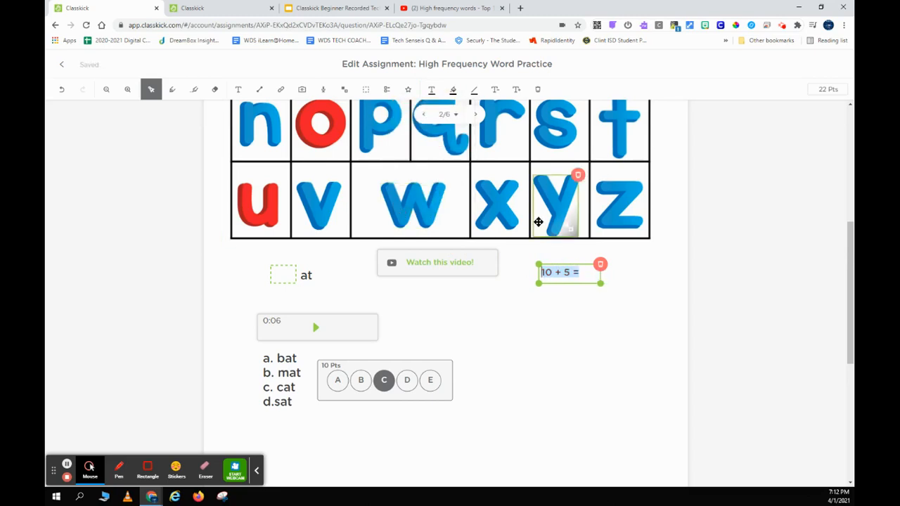
pyautogui.click(517, 92)
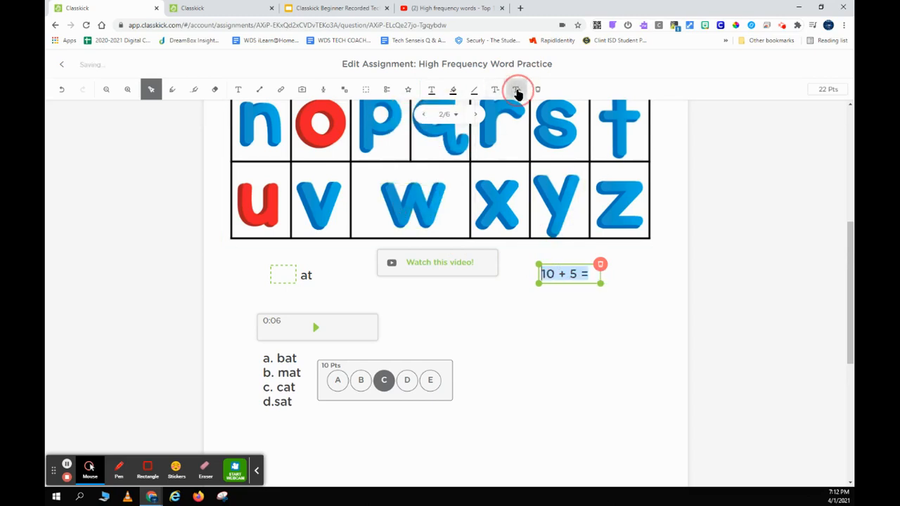
pyautogui.click(559, 313)
pyautogui.moveTo(550, 280); pyautogui.dragTo(521, 296)
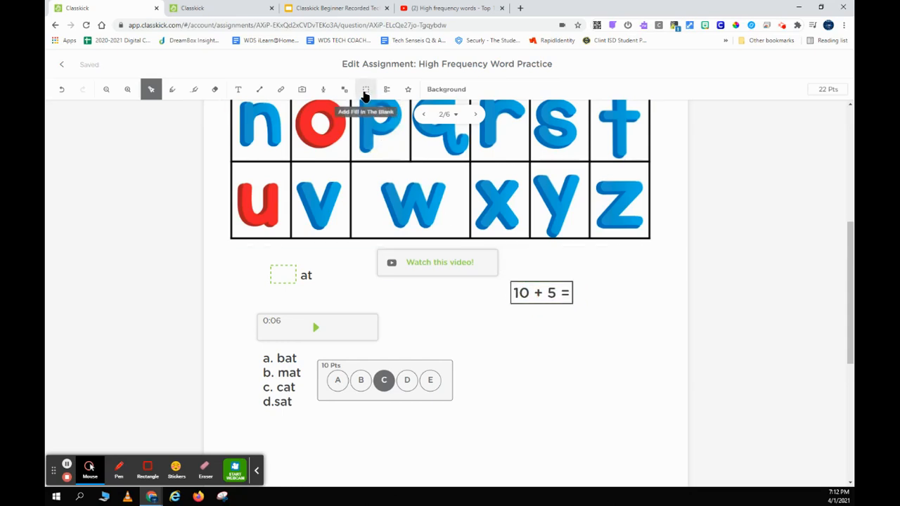
# Draw a fill-in-the-blank box after '10 + 5 =' accepting 15 as the answer.
pyautogui.click(365, 93)
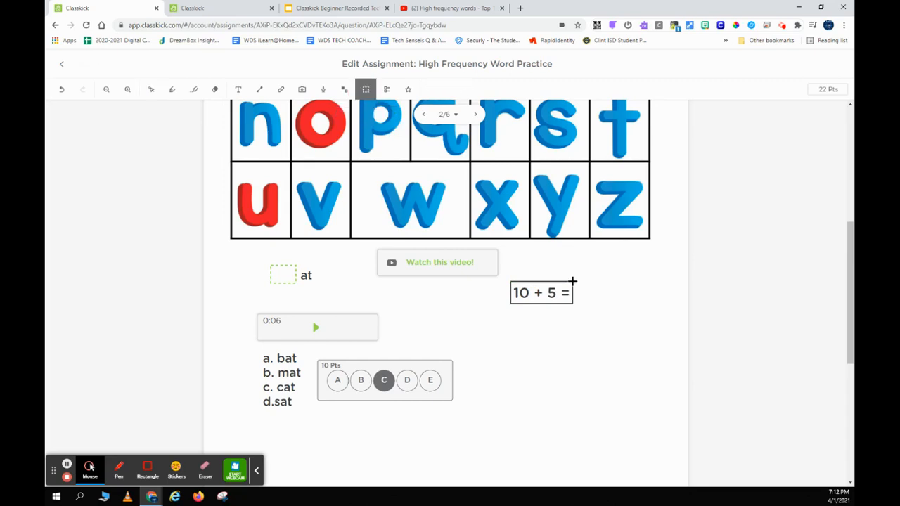
pyautogui.moveTo(573, 282); pyautogui.dragTo(620, 307)
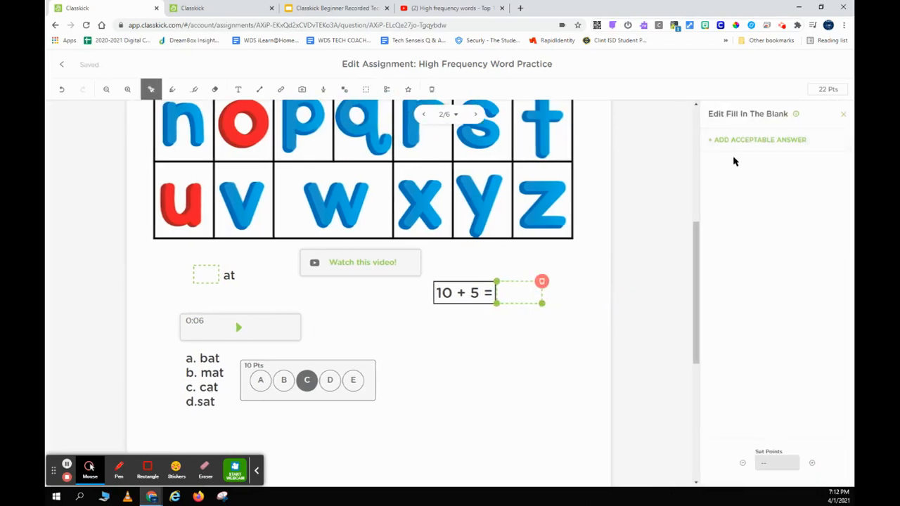
pyautogui.click(760, 144)
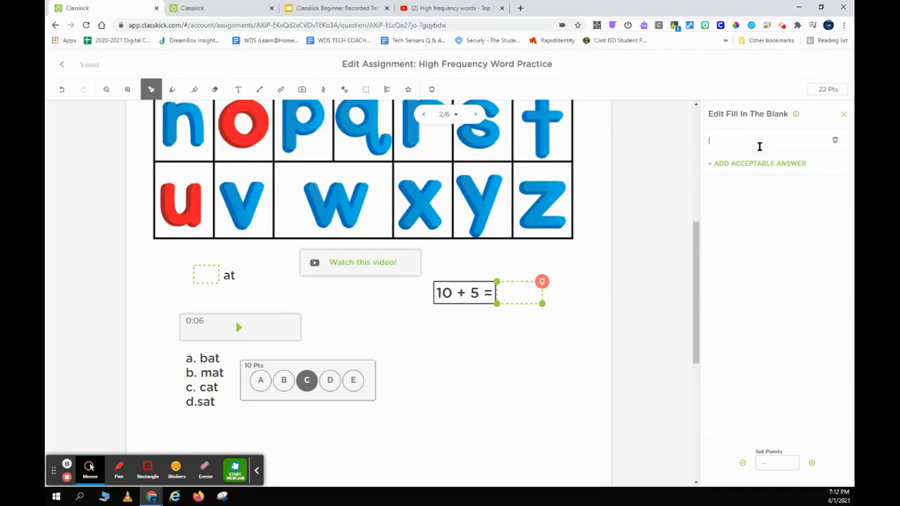
pyautogui.click(843, 114)
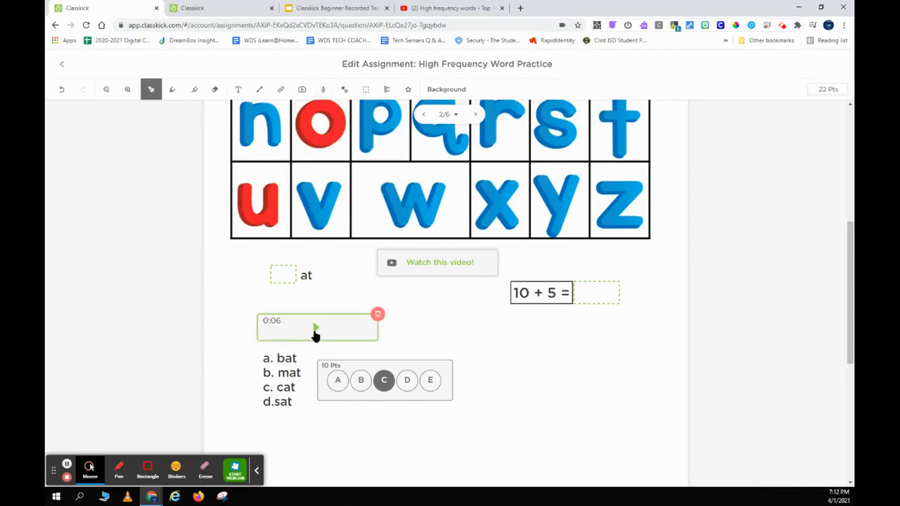
# Play the audio clip, then delete the bat/mat/cat/sat question's 10-point multiple-choice bubbles.
pyautogui.click(316, 329)
pyautogui.click(315, 331)
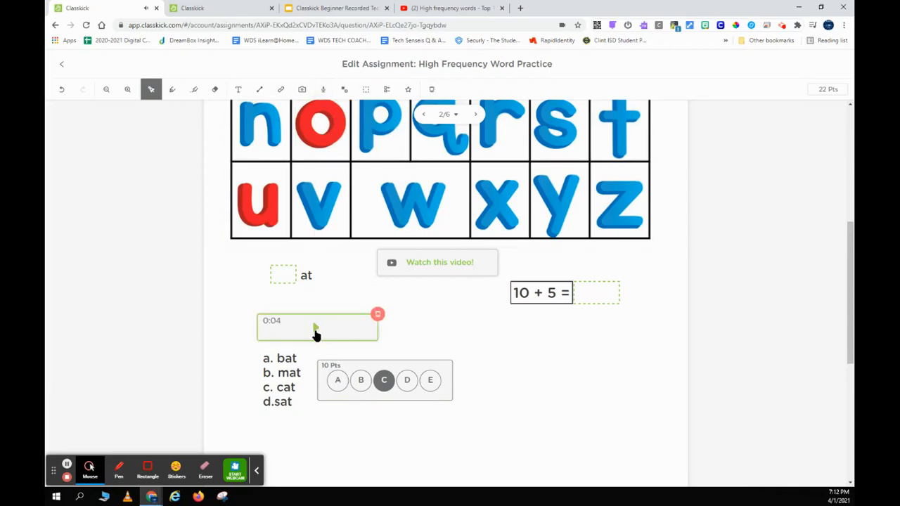
pyautogui.click(283, 361)
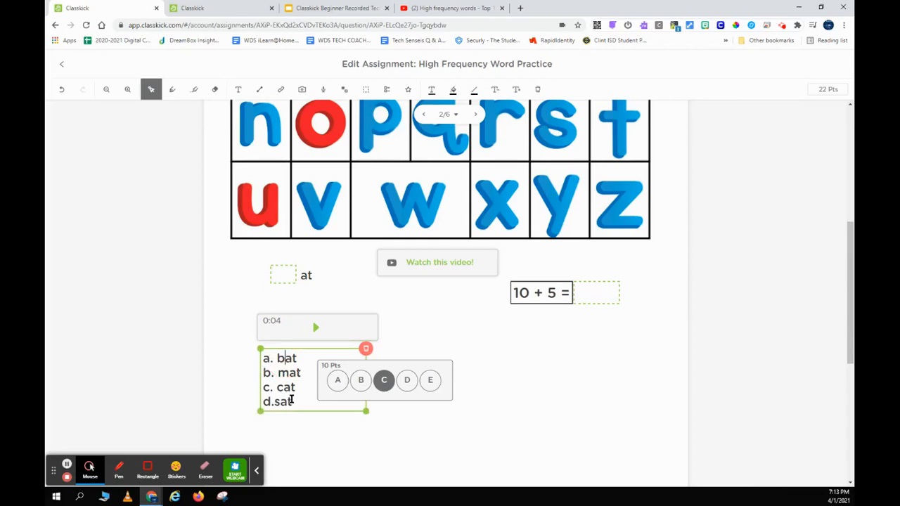
pyautogui.click(452, 360)
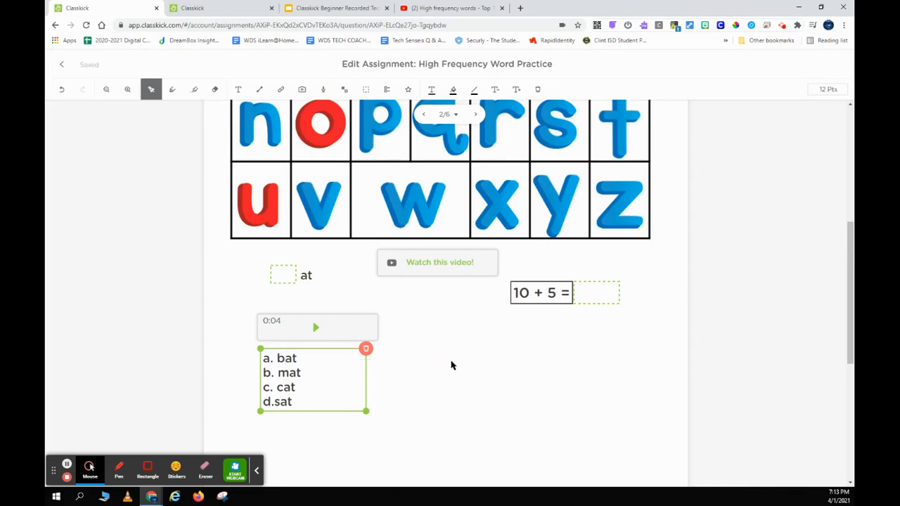
pyautogui.click(419, 360)
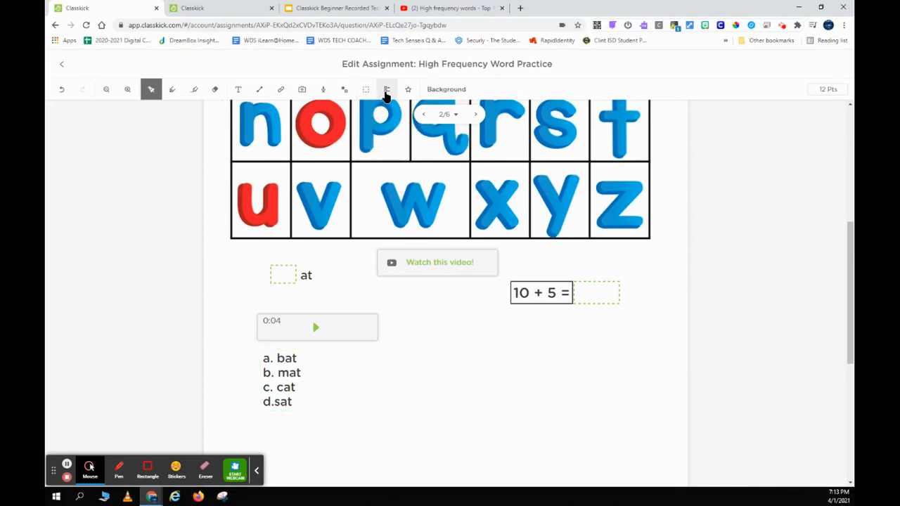
# Create a 10-point multiple-choice answer with C correct, placed beside the a–d word list.
pyautogui.click(386, 92)
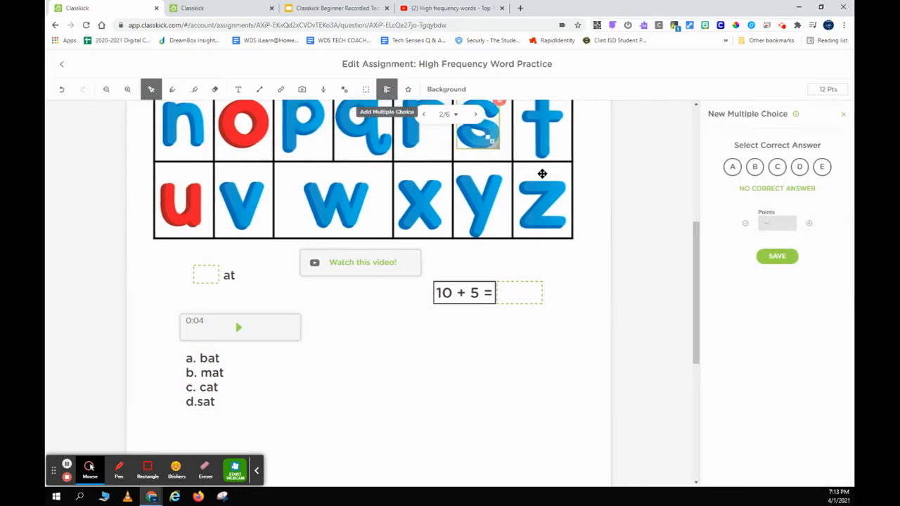
pyautogui.click(212, 368)
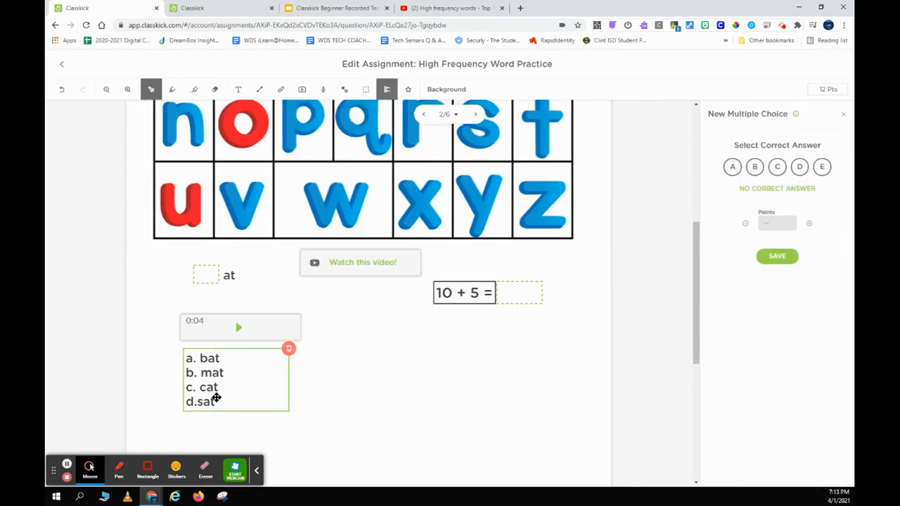
pyautogui.click(777, 166)
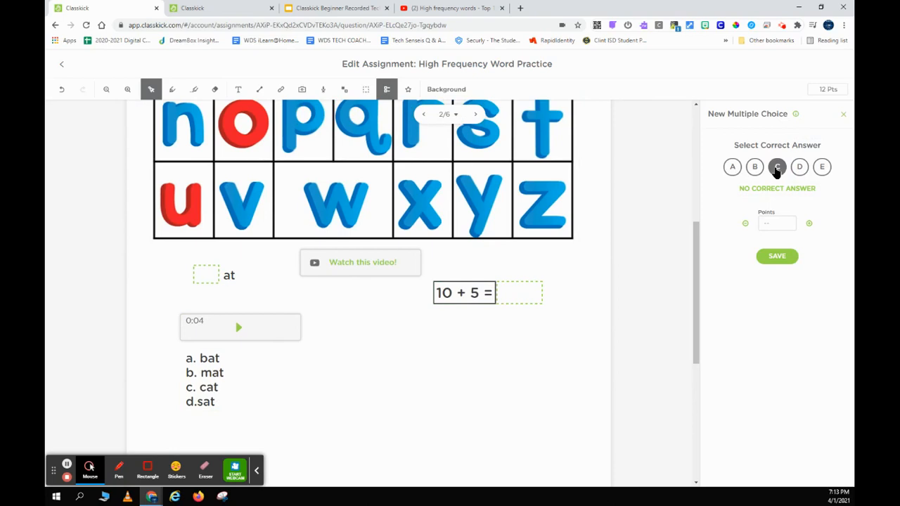
pyautogui.click(776, 222)
pyautogui.write('10')
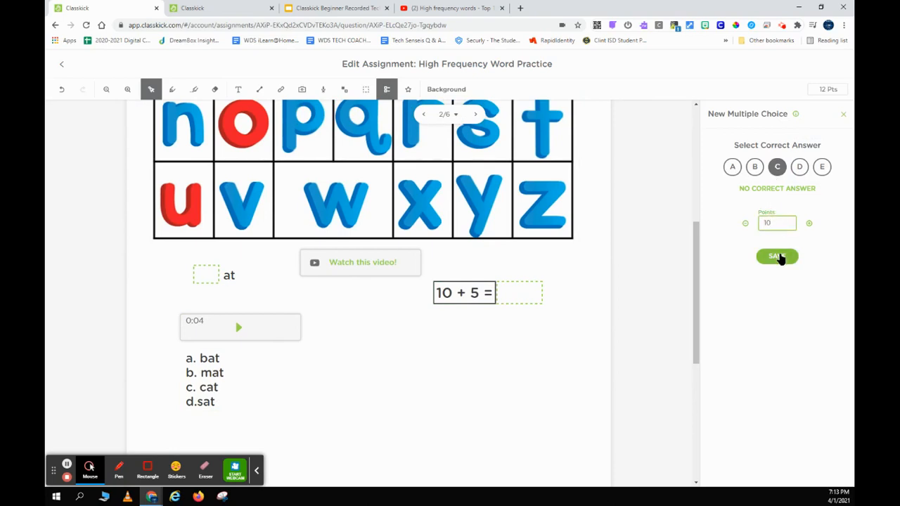
pyautogui.click(777, 256)
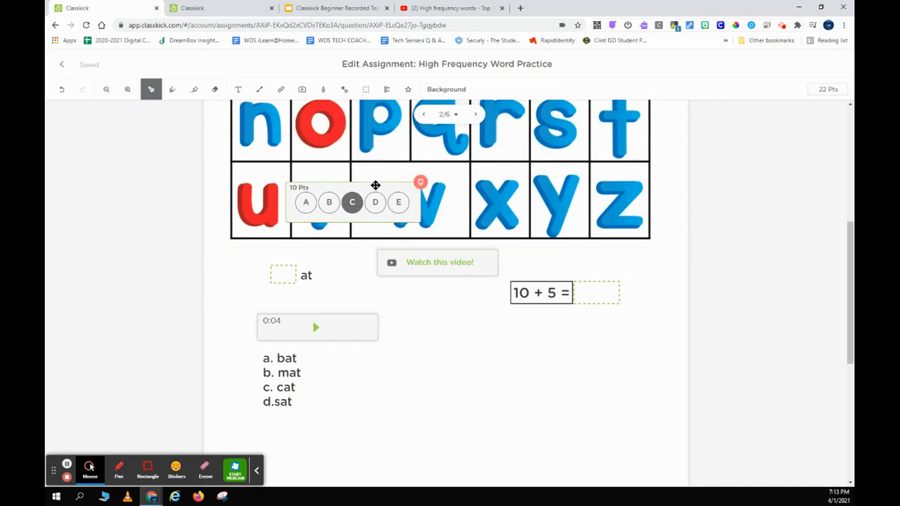
pyautogui.moveTo(374, 186); pyautogui.dragTo(398, 362)
pyautogui.scroll(-2, 516, 293)
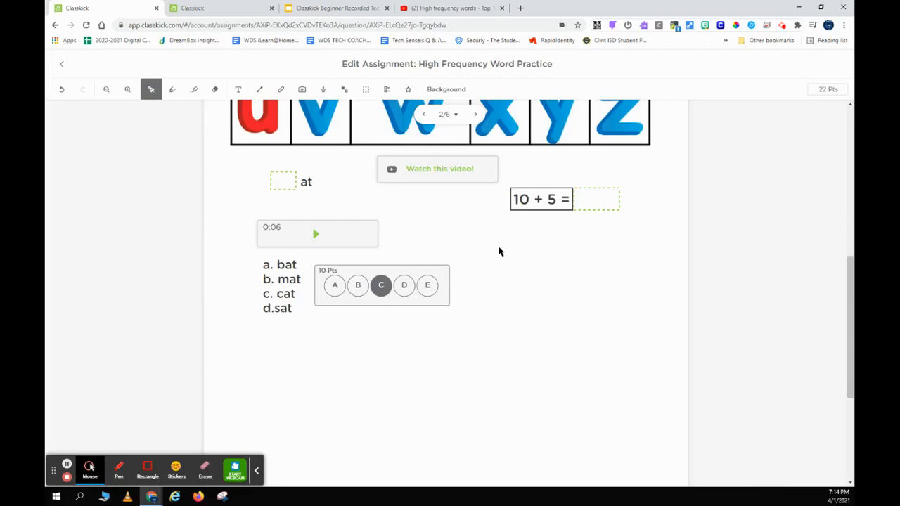
pyautogui.scroll(5, 499, 251)
pyautogui.scroll(-2, 499, 247)
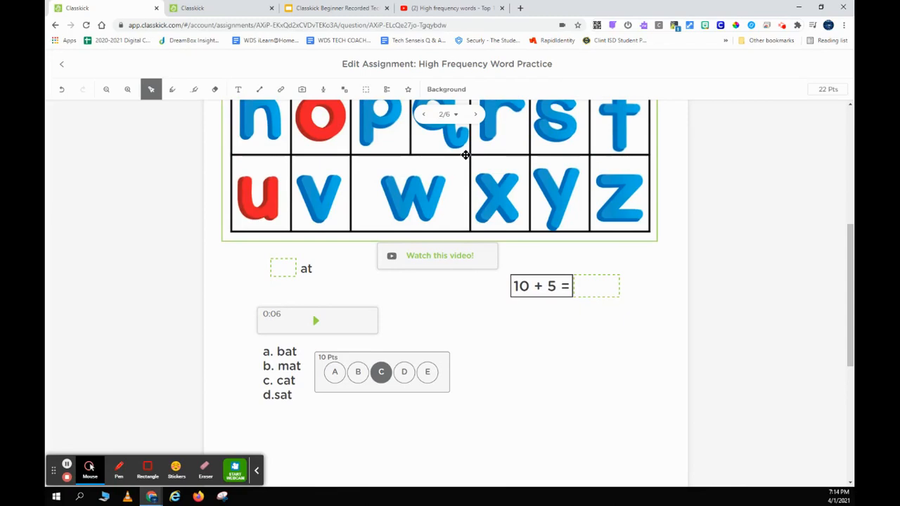
pyautogui.click(431, 92)
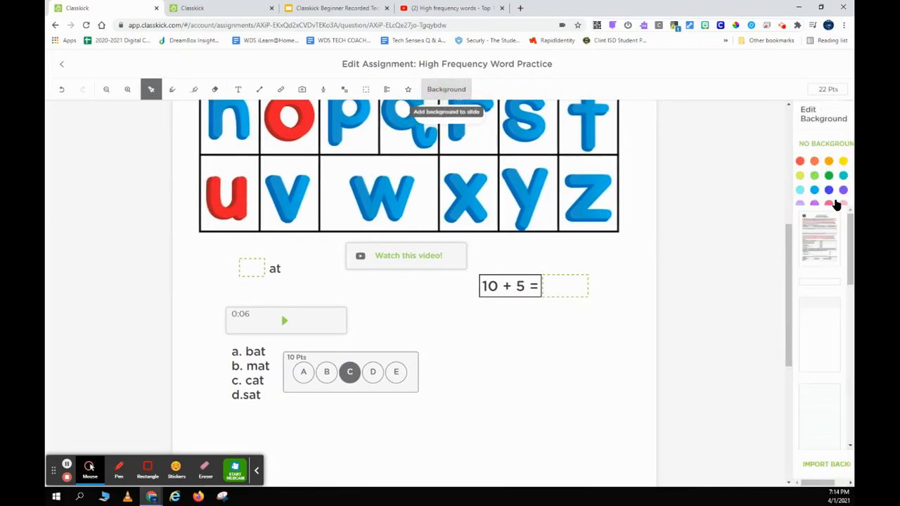
pyautogui.click(813, 177)
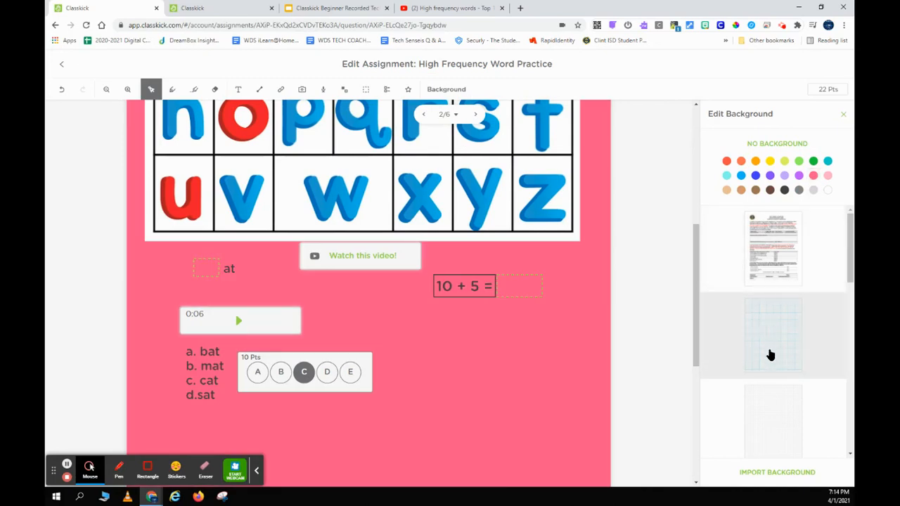
pyautogui.scroll(-1, 771, 355)
pyautogui.click(761, 278)
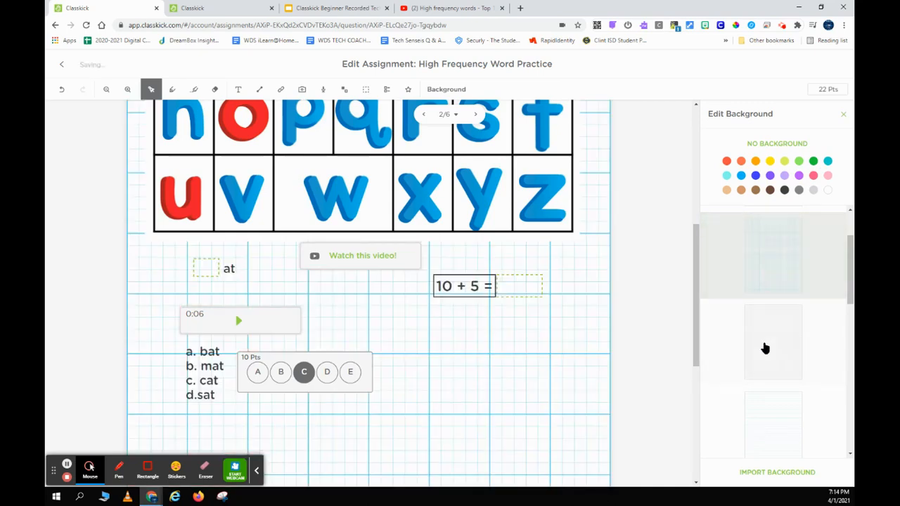
pyautogui.click(765, 359)
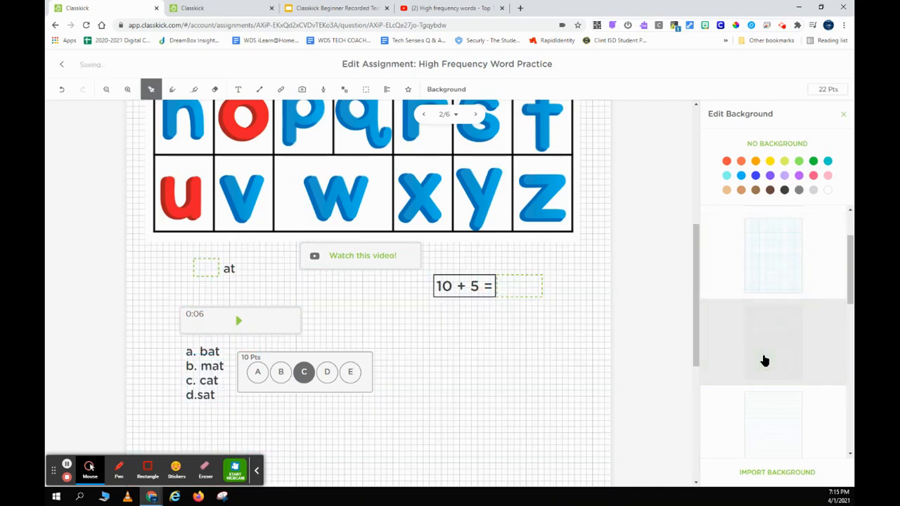
pyautogui.scroll(-1, 765, 361)
pyautogui.click(761, 360)
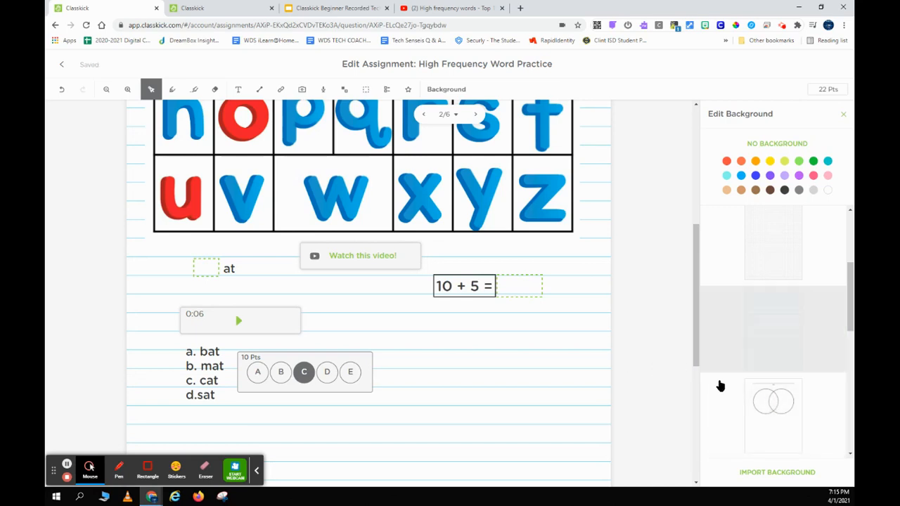
pyautogui.scroll(2, 754, 312)
pyautogui.click(776, 145)
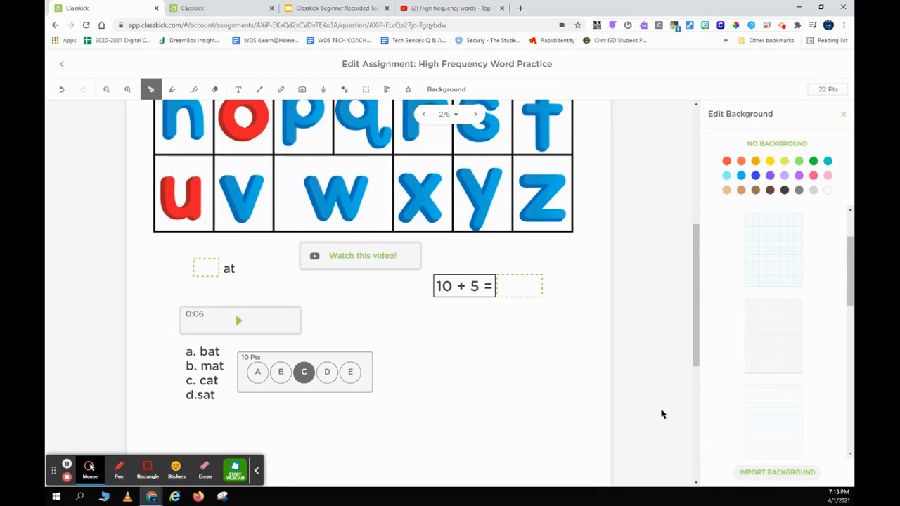
pyautogui.click(59, 67)
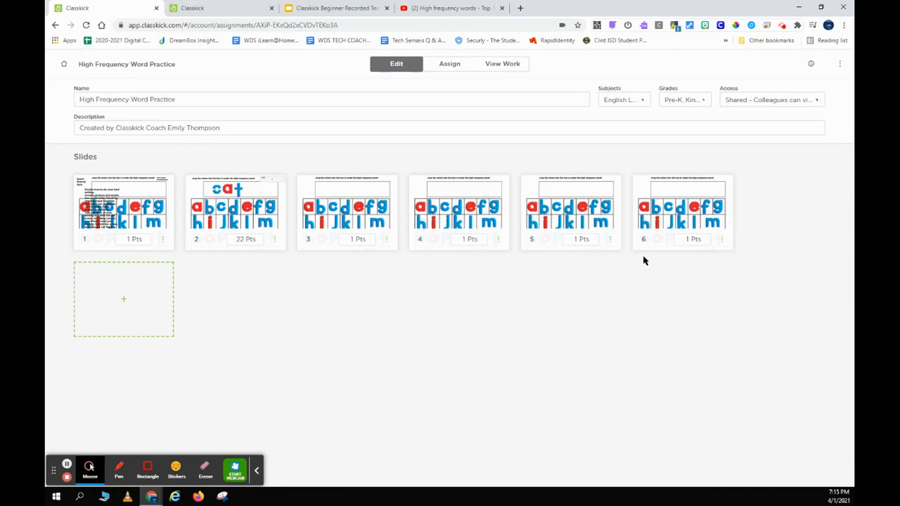
# Add blank slide 7 with a teal polka-dot border background, then return to the overview.
pyautogui.click(120, 300)
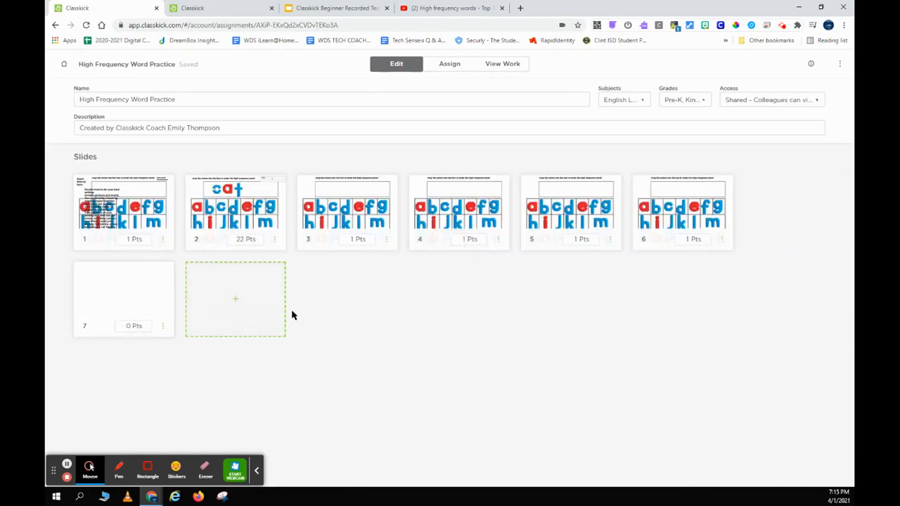
pyautogui.click(120, 283)
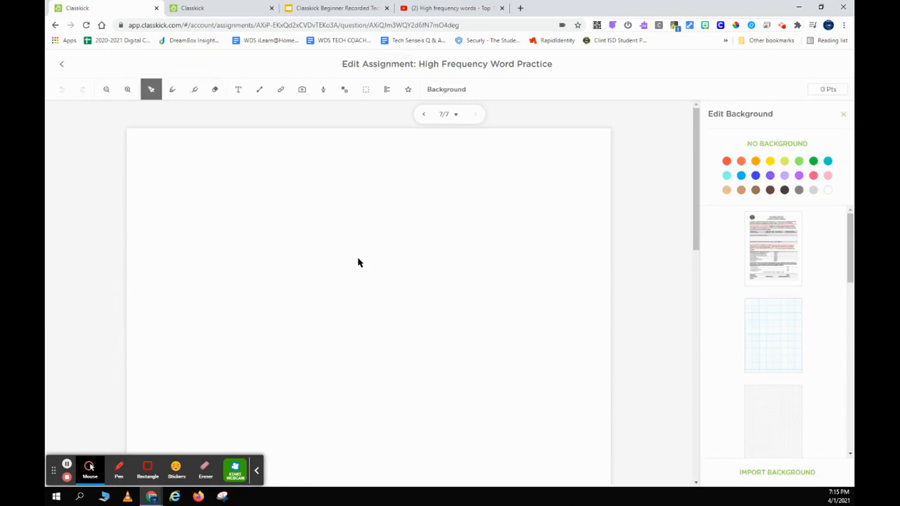
pyautogui.scroll(-2, 805, 414)
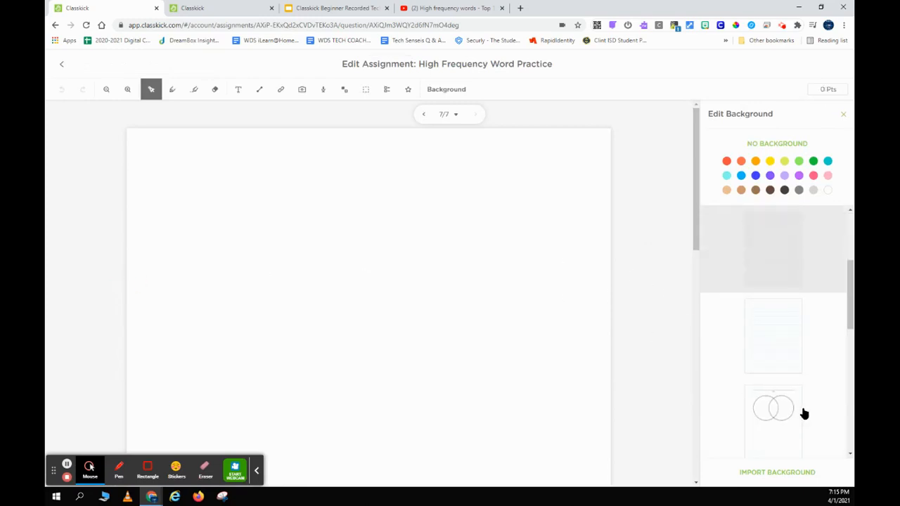
pyautogui.scroll(-2, 767, 365)
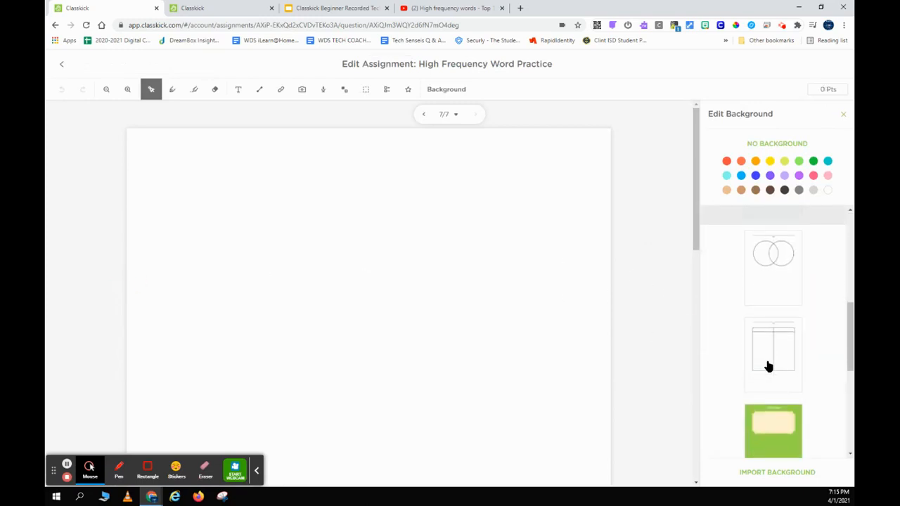
pyautogui.scroll(2, 767, 366)
pyautogui.click(753, 330)
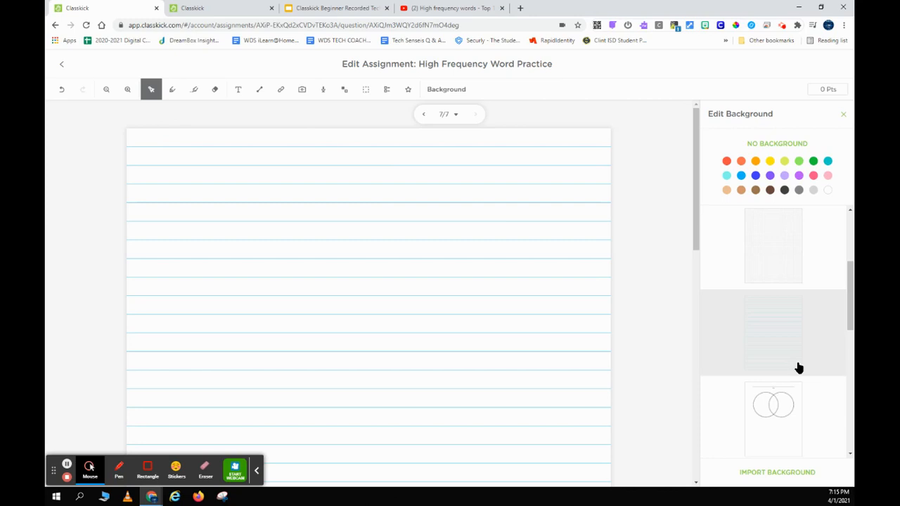
pyautogui.scroll(-1, 798, 367)
pyautogui.scroll(-4, 778, 336)
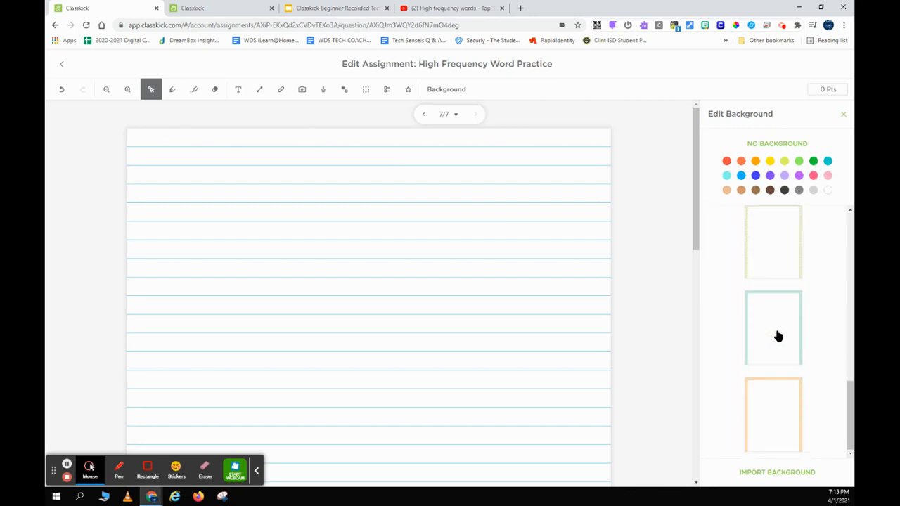
pyautogui.click(777, 336)
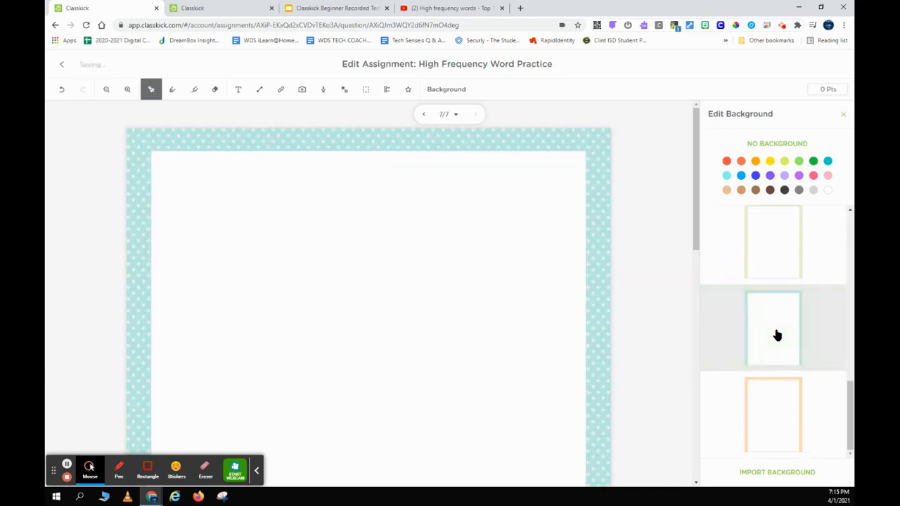
pyautogui.click(61, 68)
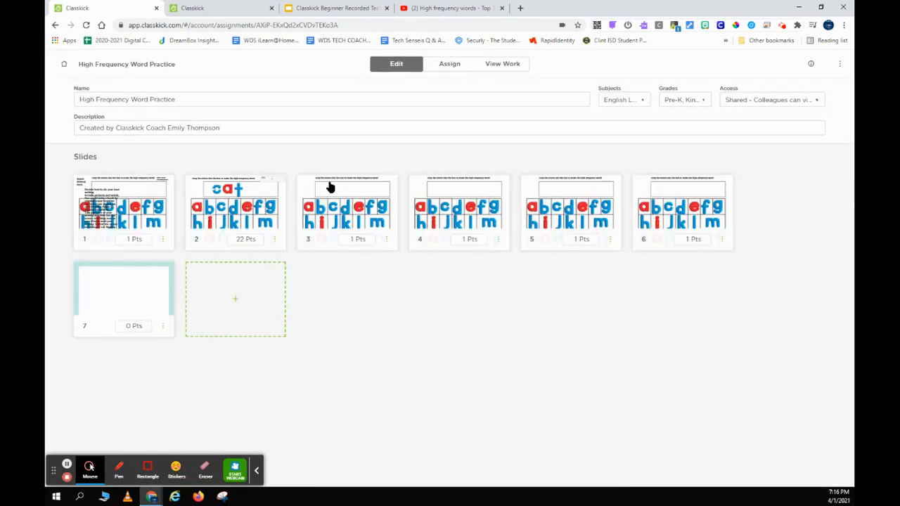
# Assign High Frequency Word Practice to the test remote learning class roster.
pyautogui.click(450, 67)
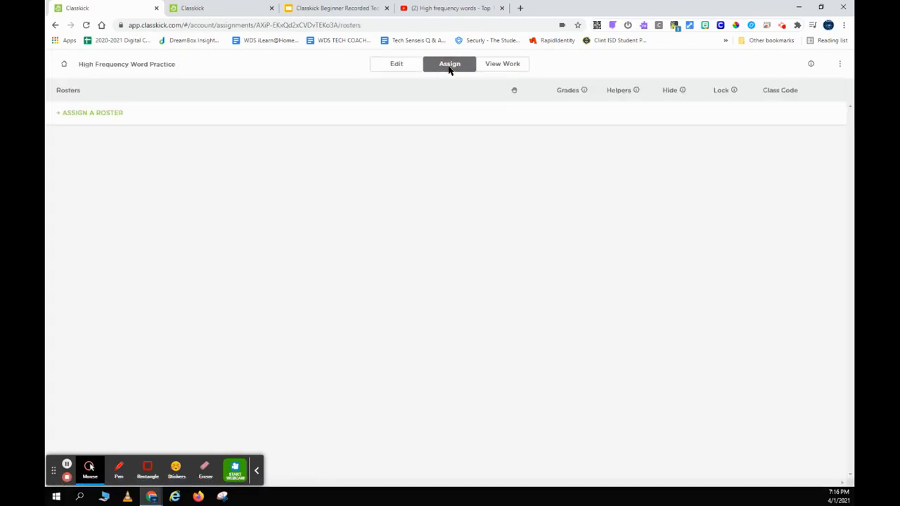
pyautogui.click(108, 120)
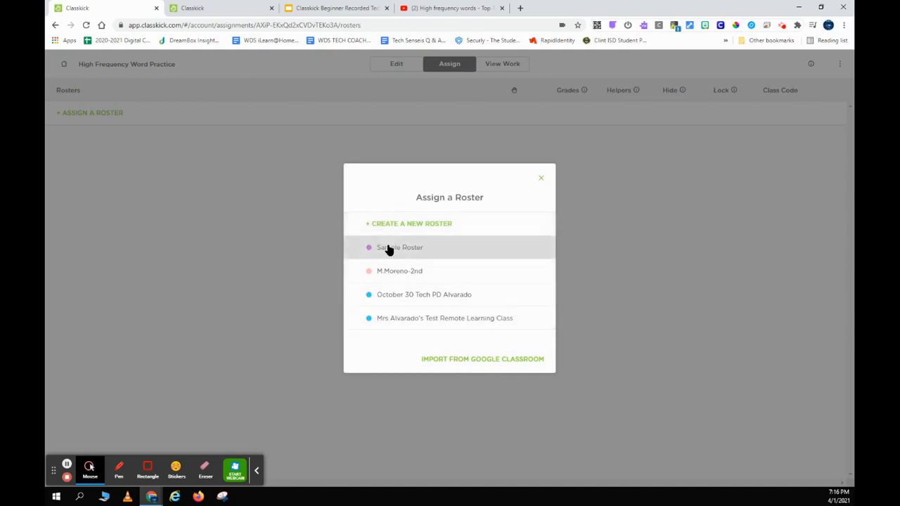
pyautogui.click(380, 321)
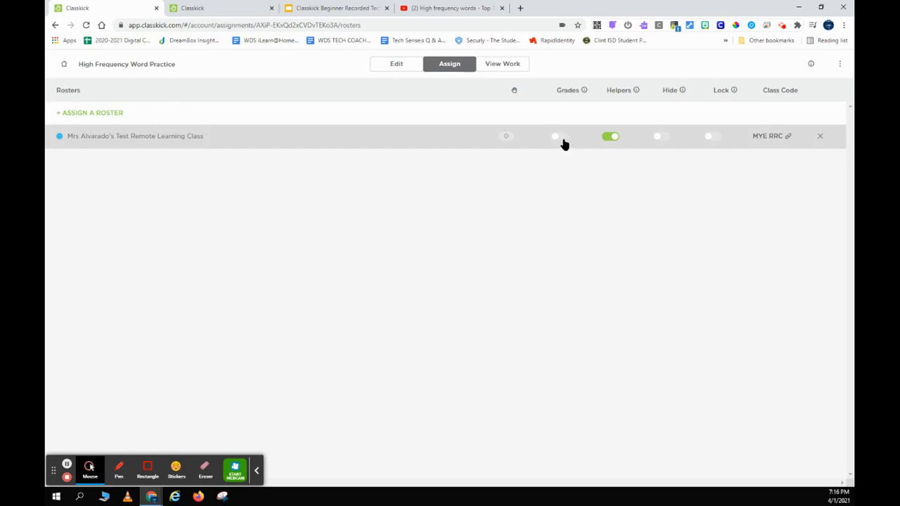
# Toggle Hide and Lock on and back off, then show the class code sharing window.
pyautogui.click(662, 138)
pyautogui.click(659, 138)
pyautogui.click(717, 140)
pyautogui.click(709, 141)
pyautogui.click(771, 140)
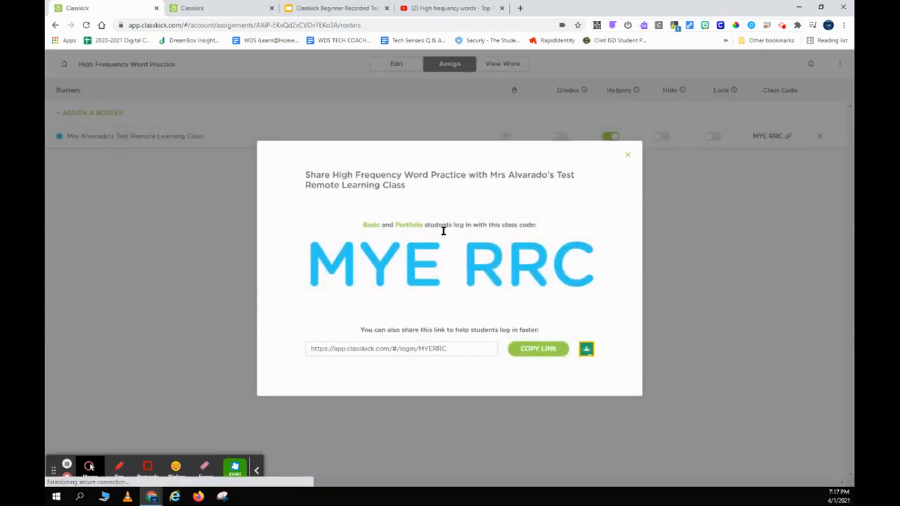
# Copy the student login link and close the sharing window.
pyautogui.click(521, 356)
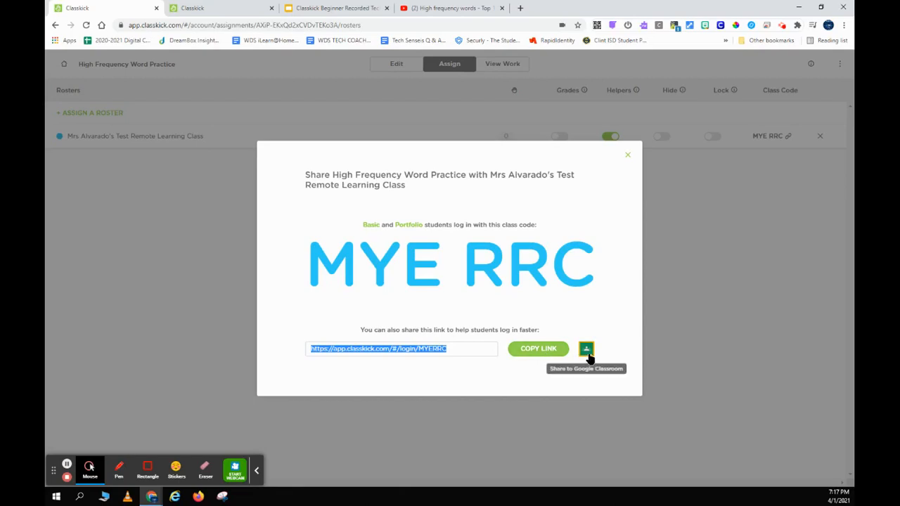
pyautogui.click(625, 158)
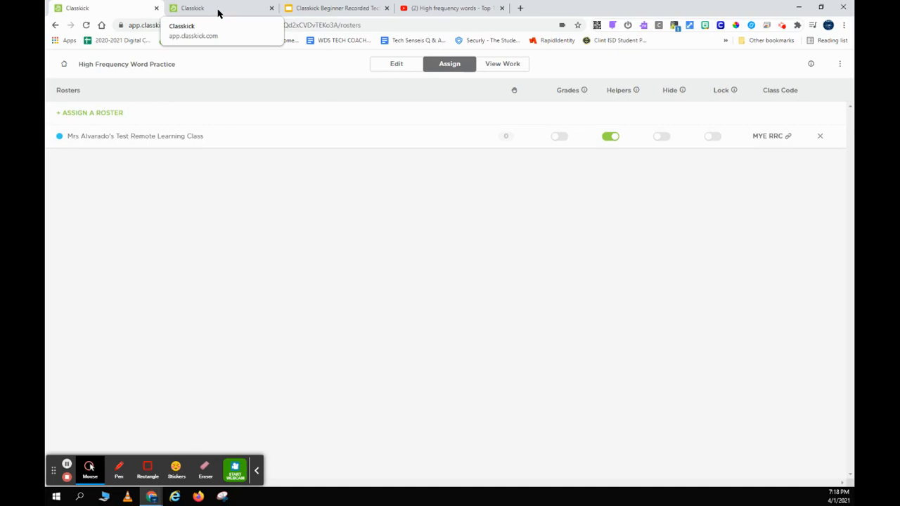
# In the second tab, join with the class code as 'Student', then return to the teacher tab.
pyautogui.click(218, 13)
pyautogui.click(386, 159)
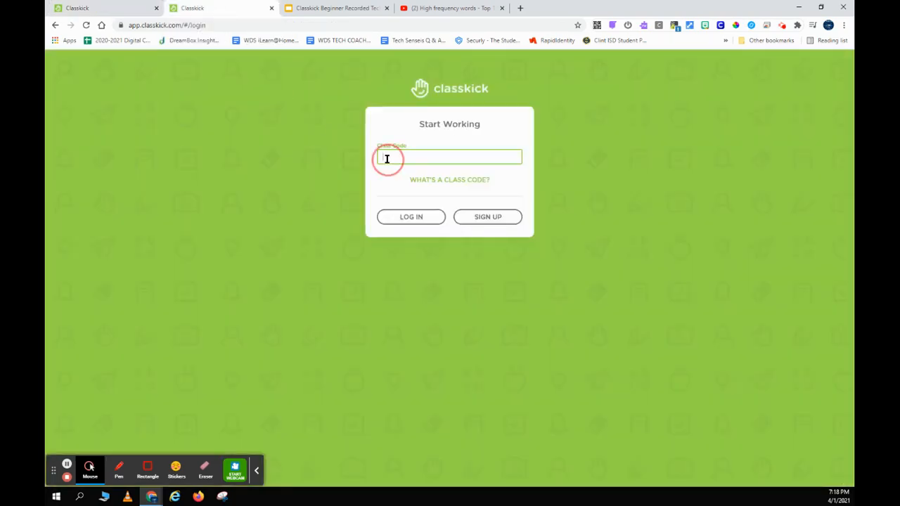
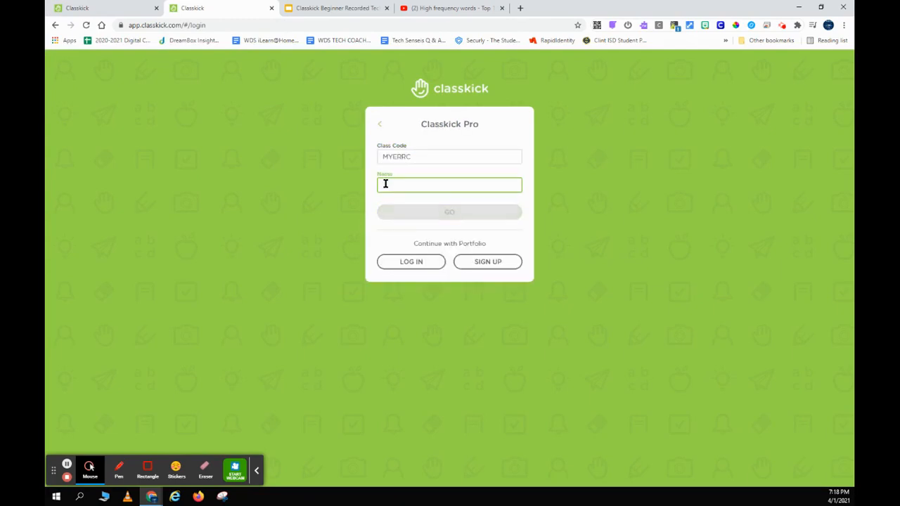
pyautogui.write('Student')
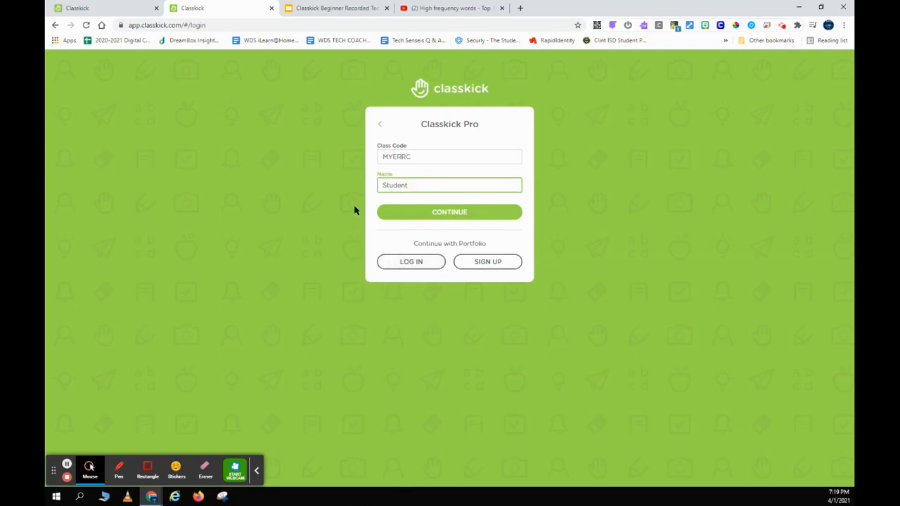
pyautogui.click(96, 8)
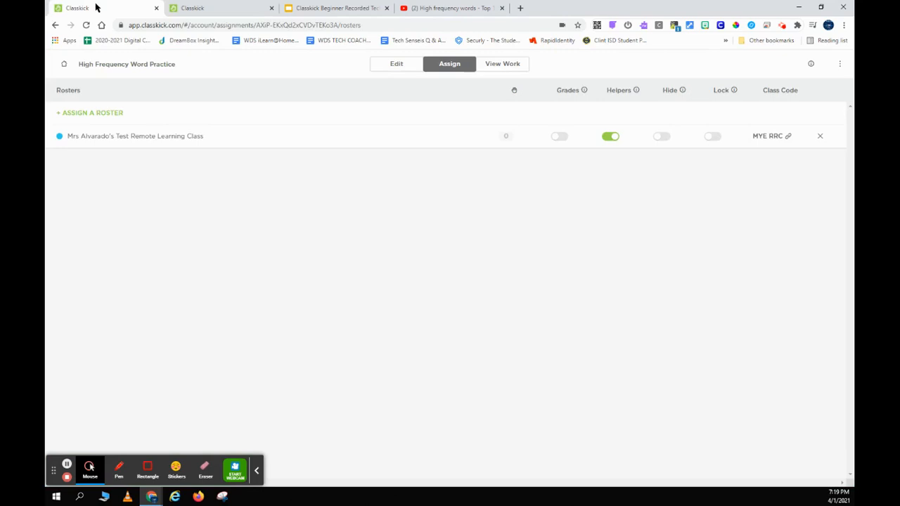
pyautogui.click(197, 7)
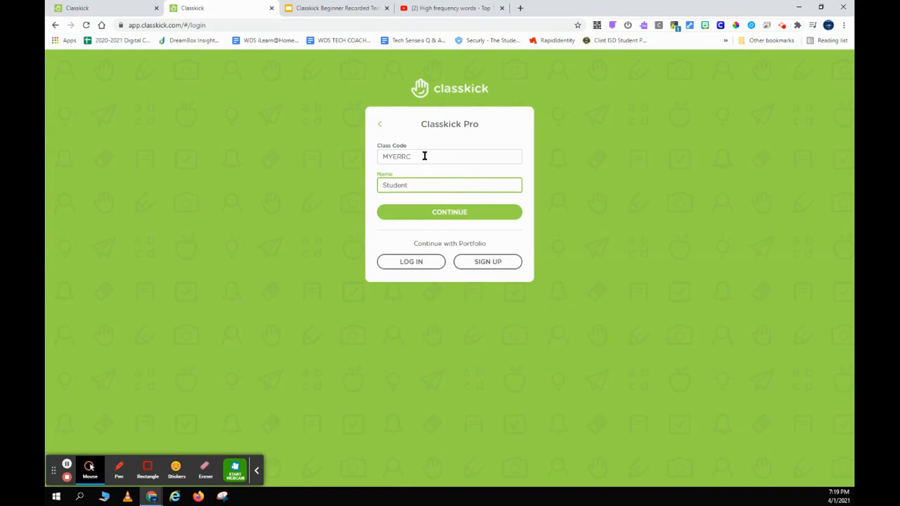
pyautogui.click(429, 214)
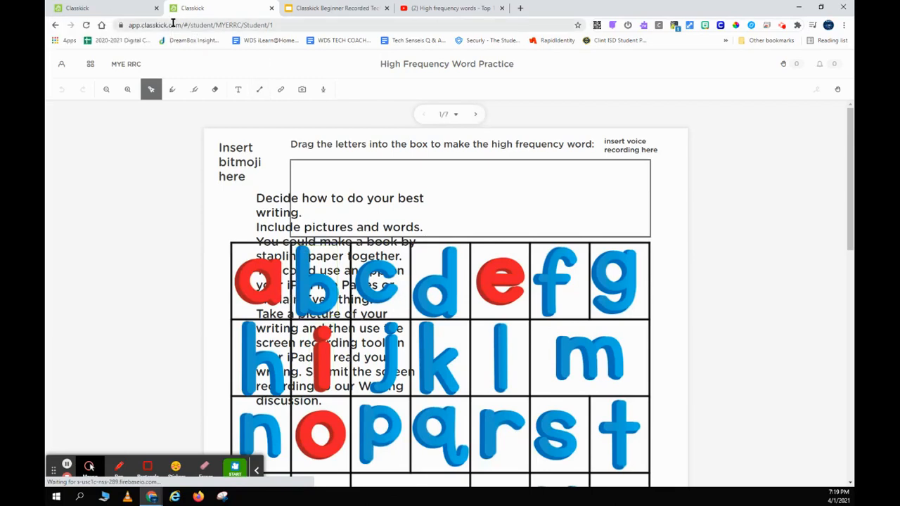
pyautogui.click(121, 9)
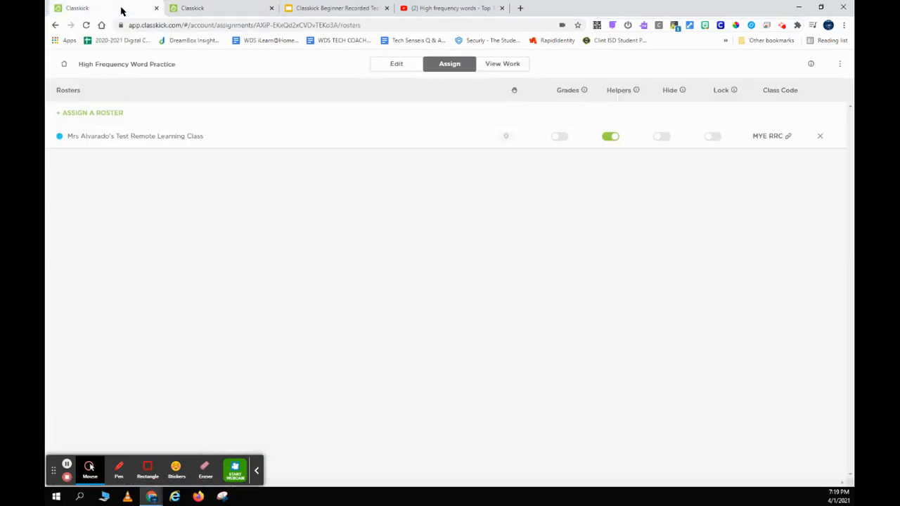
# Delete slide 1 with its student work, then view the student tab's update prompt.
pyautogui.click(398, 67)
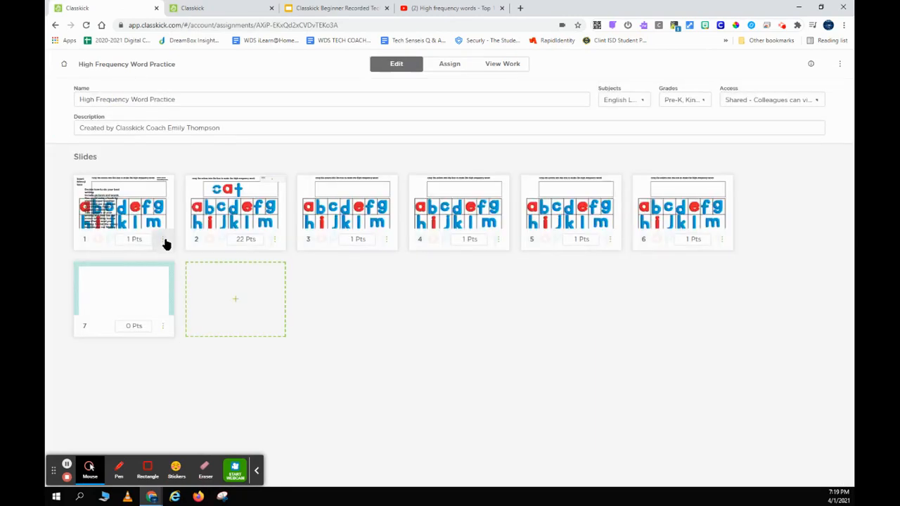
pyautogui.click(162, 240)
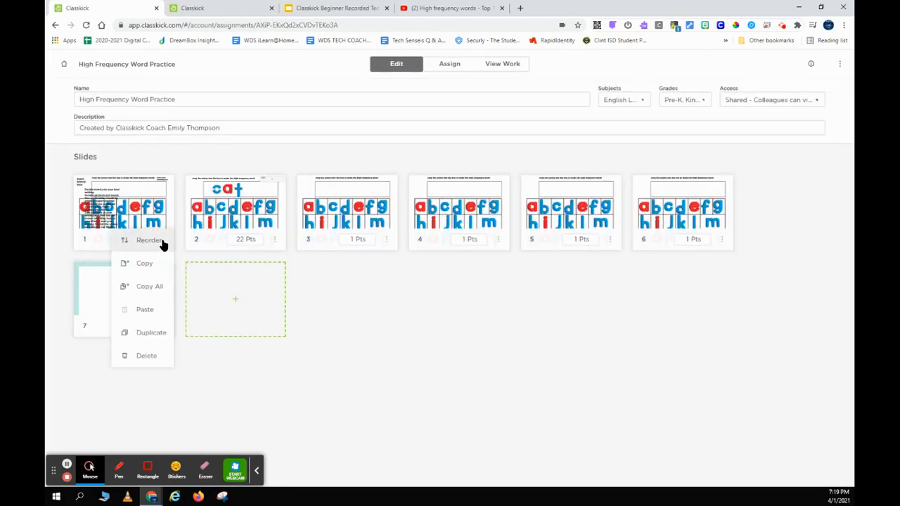
pyautogui.click(157, 355)
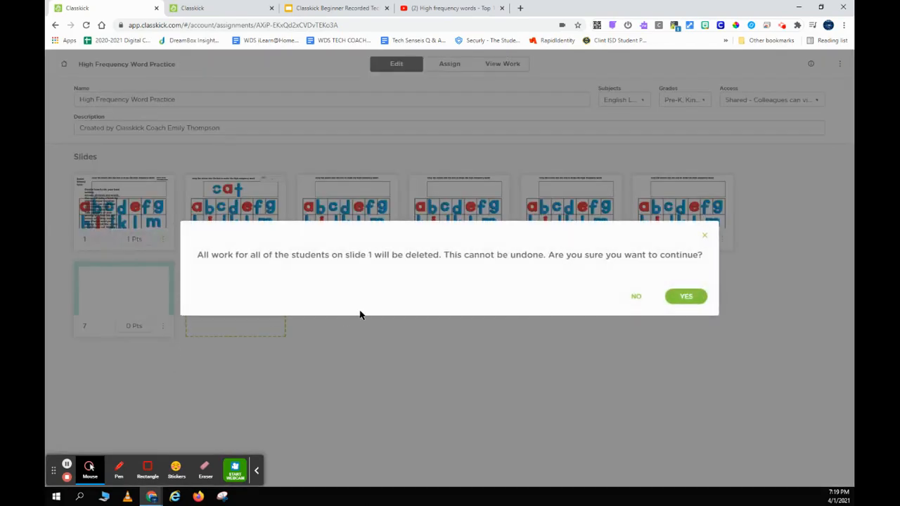
pyautogui.click(696, 301)
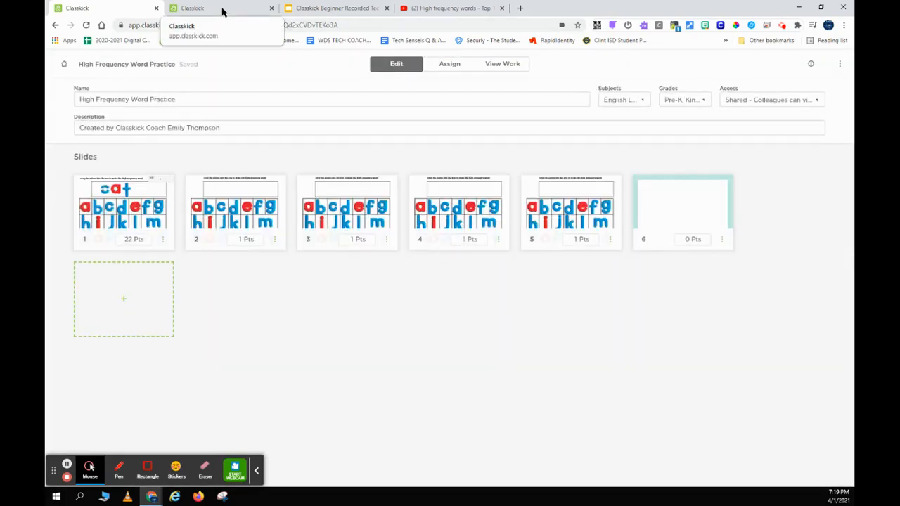
pyautogui.click(221, 8)
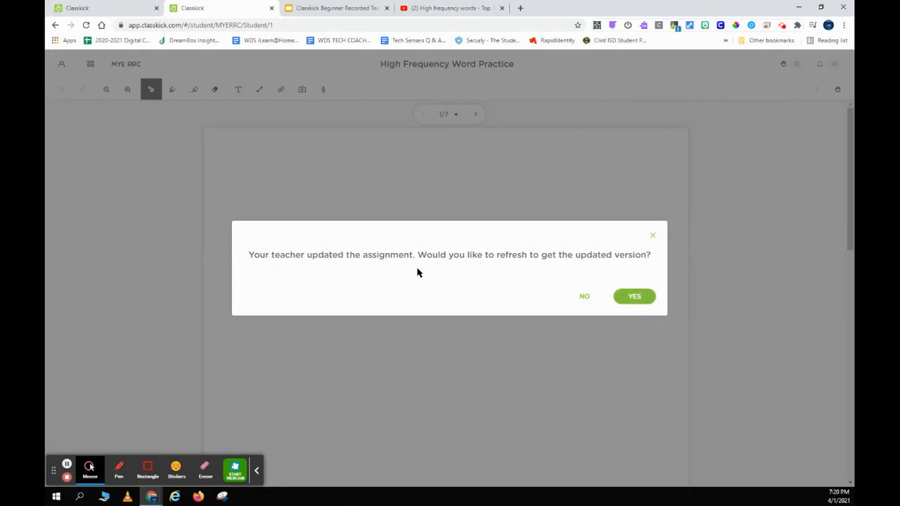
# Refresh the student view to the updated version, select letter c, and page to slide 2 and back.
pyautogui.click(637, 301)
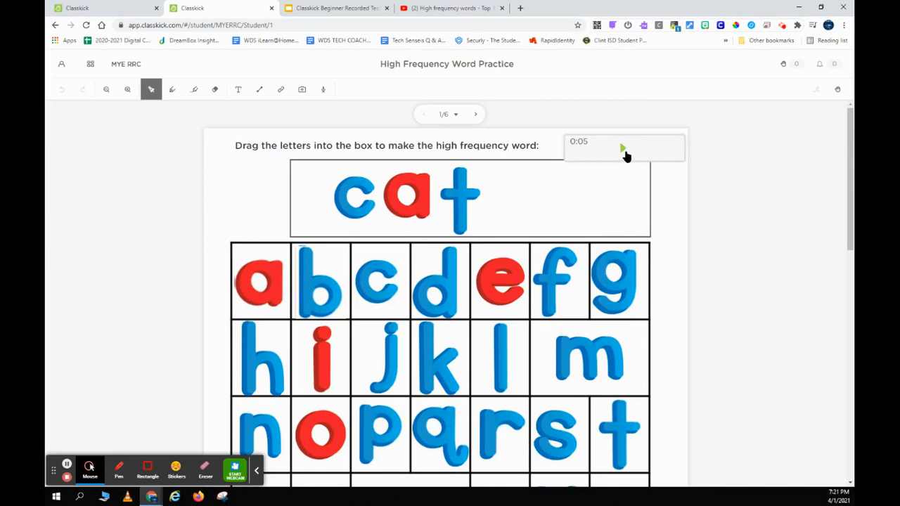
pyautogui.click(364, 194)
pyautogui.click(476, 113)
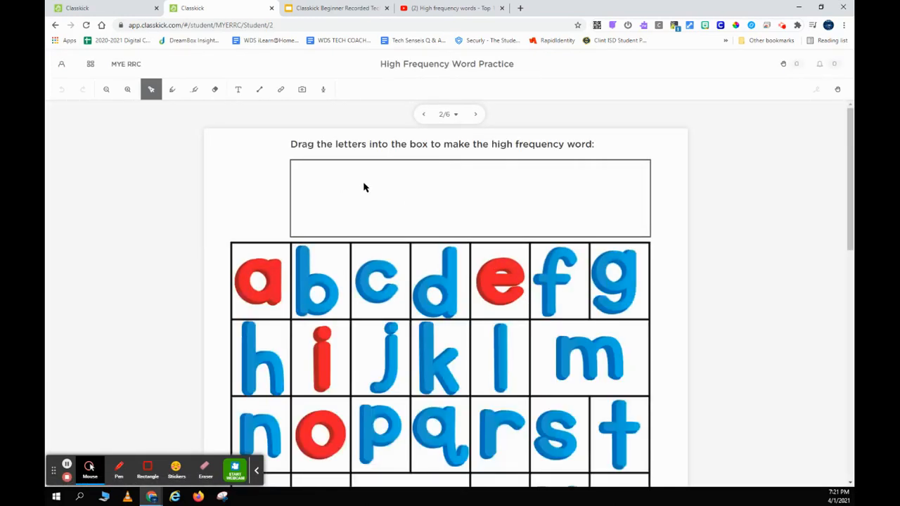
pyautogui.click(423, 115)
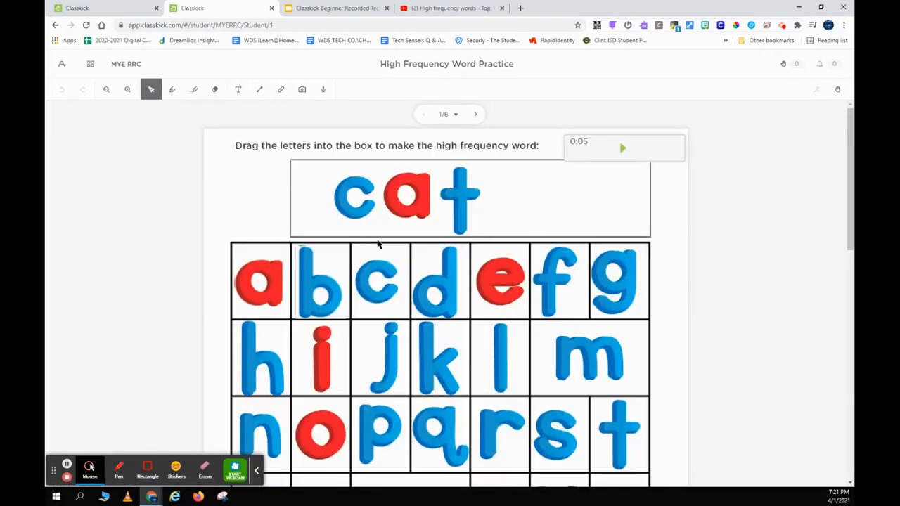
pyautogui.scroll(-5, 378, 243)
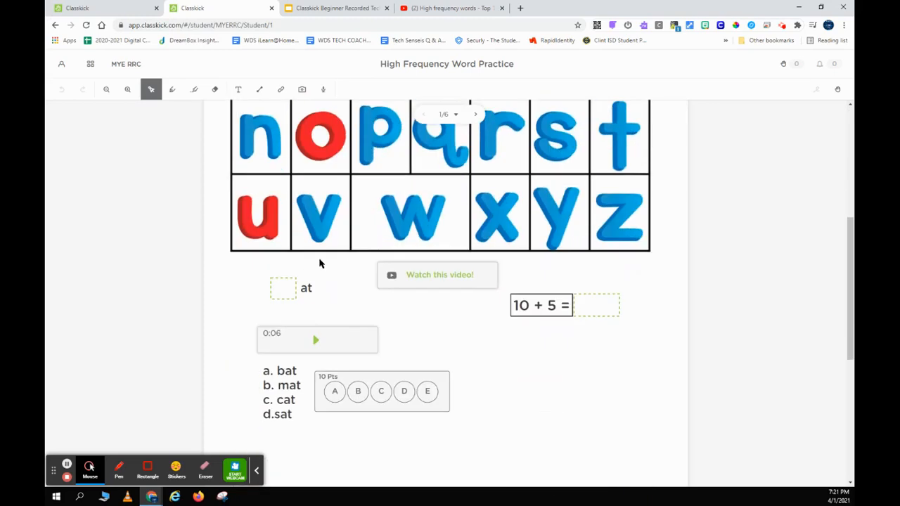
# As the student, answer c in the blank before 'at', then open the teacher's View Work roster.
pyautogui.click(284, 290)
pyautogui.write('c')
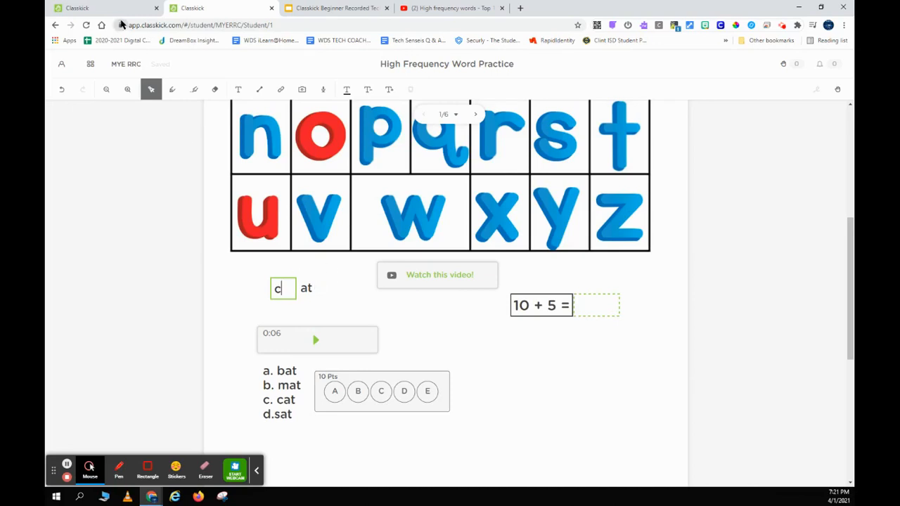
pyautogui.click(313, 302)
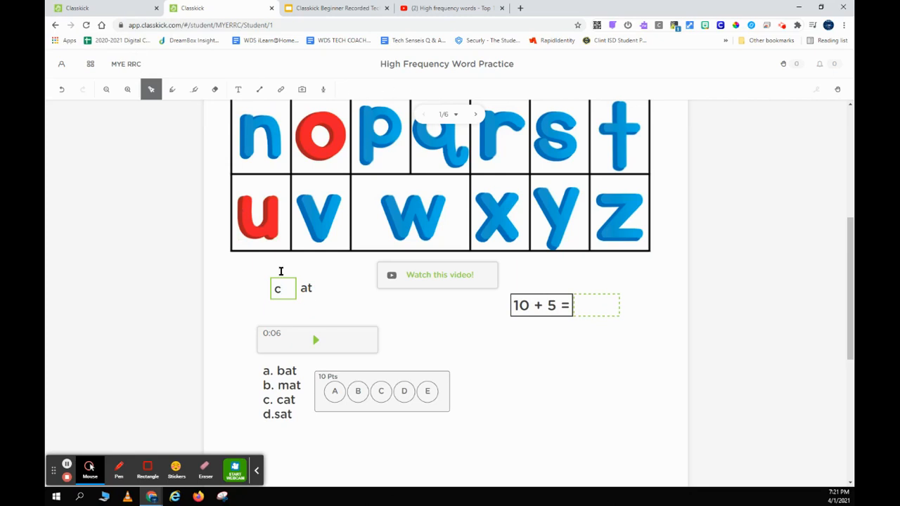
pyautogui.click(109, 5)
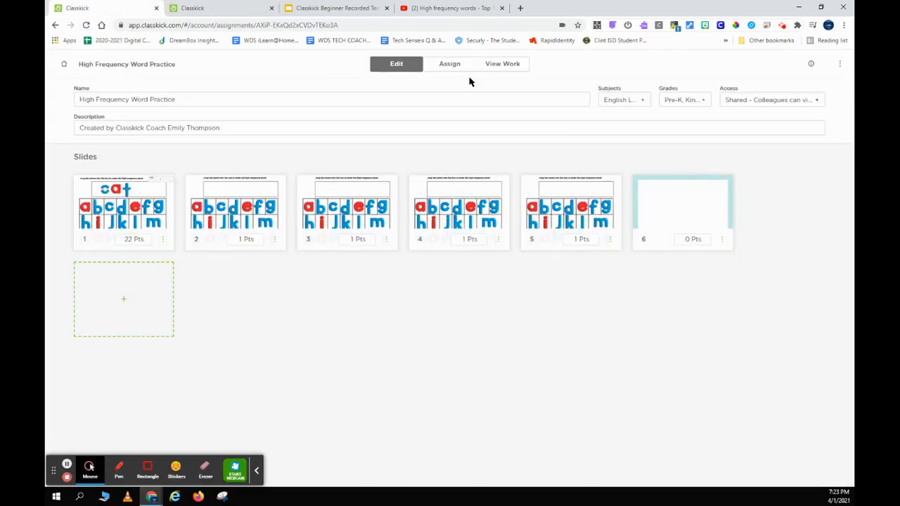
pyautogui.click(500, 65)
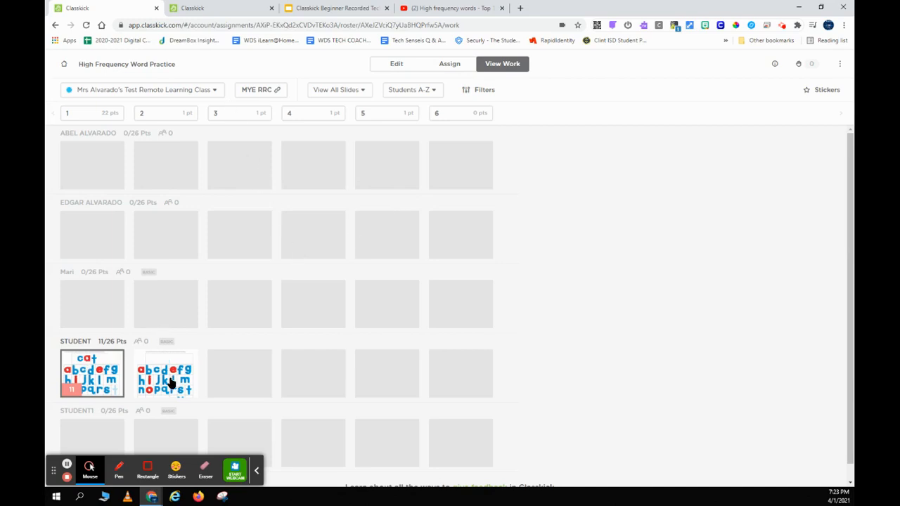
# Retype the blank before 'at' as b and check the update in the teacher's roster.
pyautogui.click(215, 10)
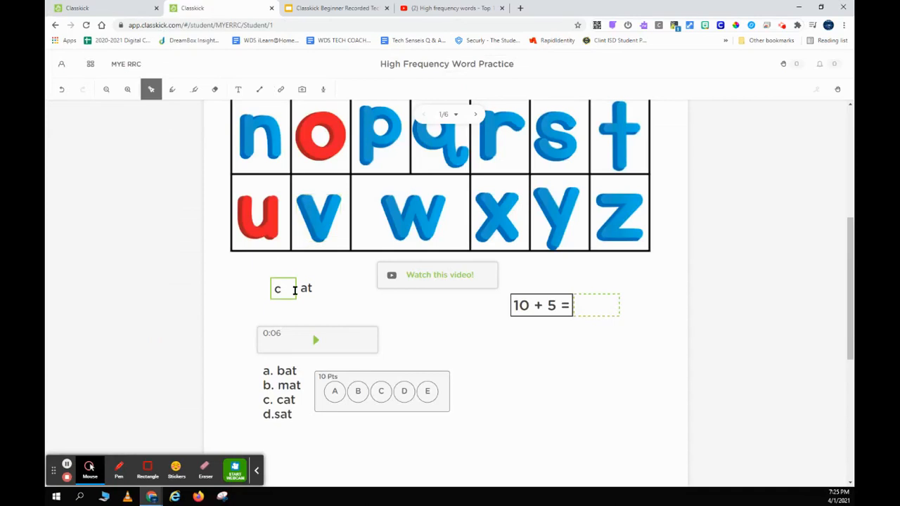
pyautogui.click(92, 13)
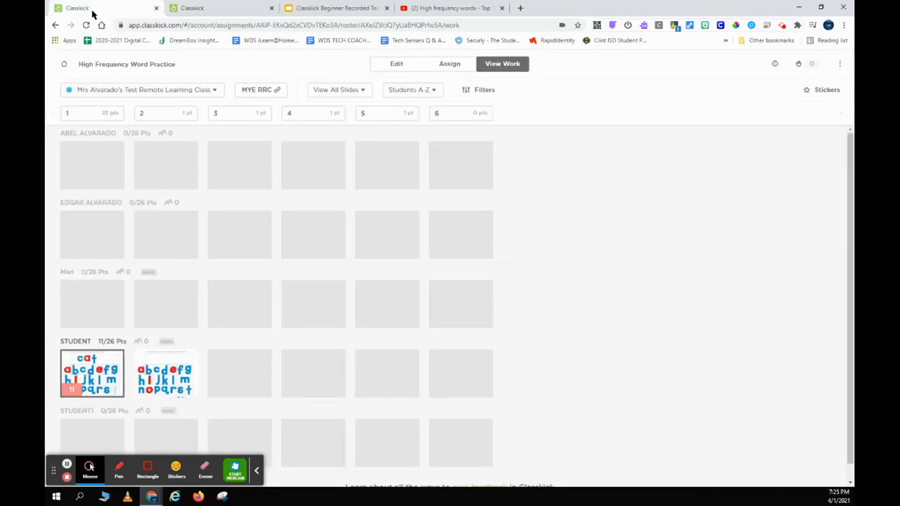
pyautogui.click(203, 7)
pyautogui.press('BackSpace')
pyautogui.write('b')
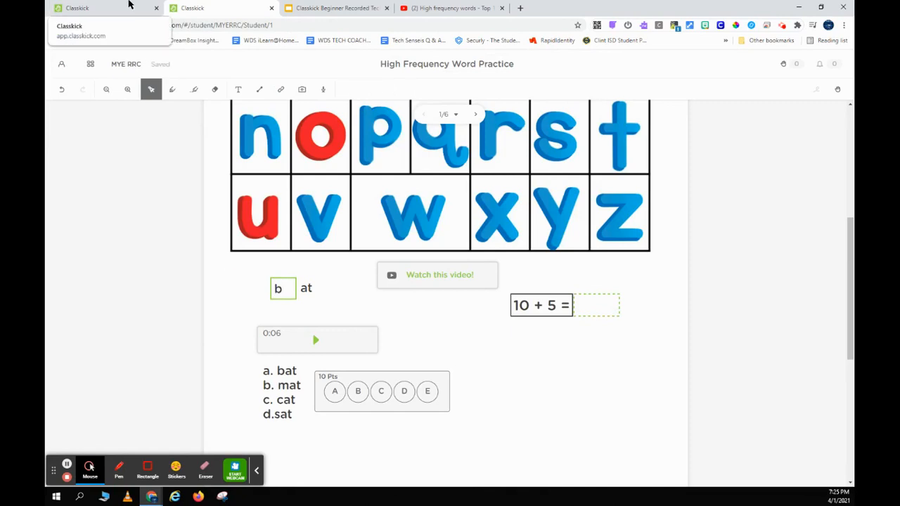
pyautogui.click(129, 6)
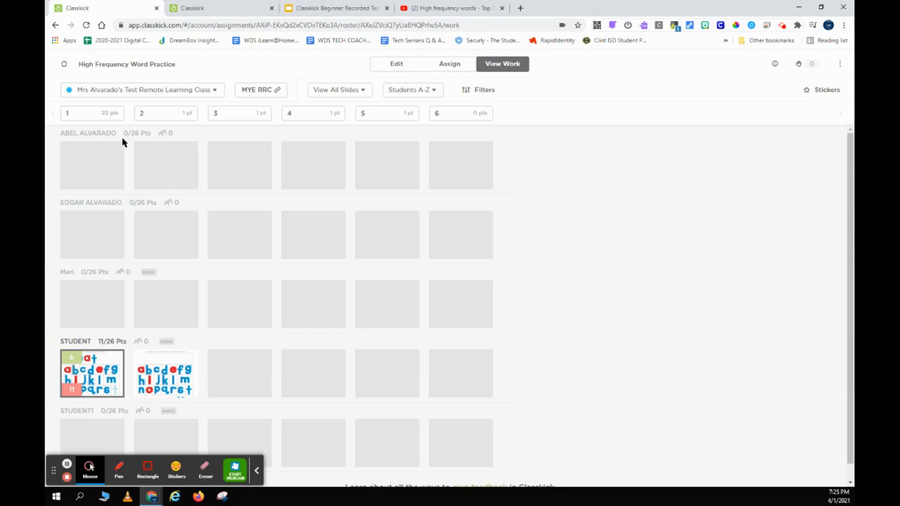
pyautogui.click(205, 8)
# Replace the blank's letter with t and confirm it in the teacher's roster.
pyautogui.click(281, 289)
pyautogui.press('BackSpace')
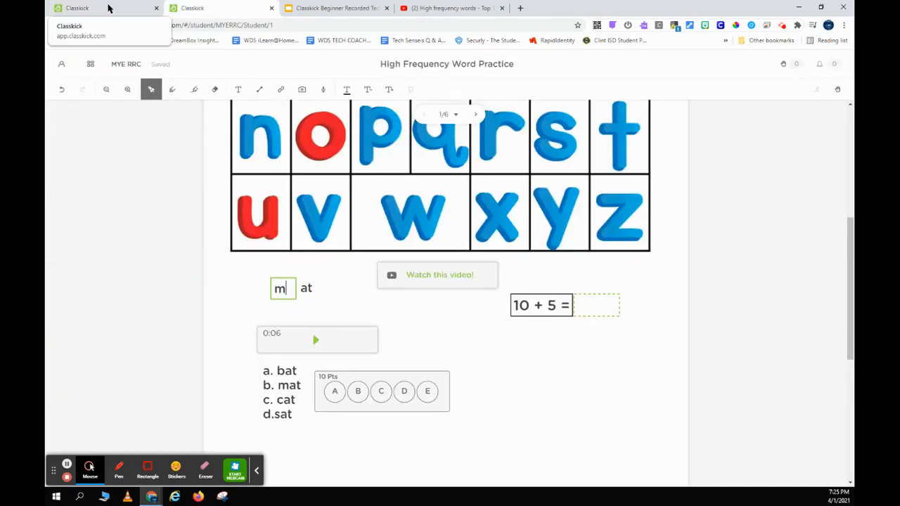
pyautogui.click(108, 7)
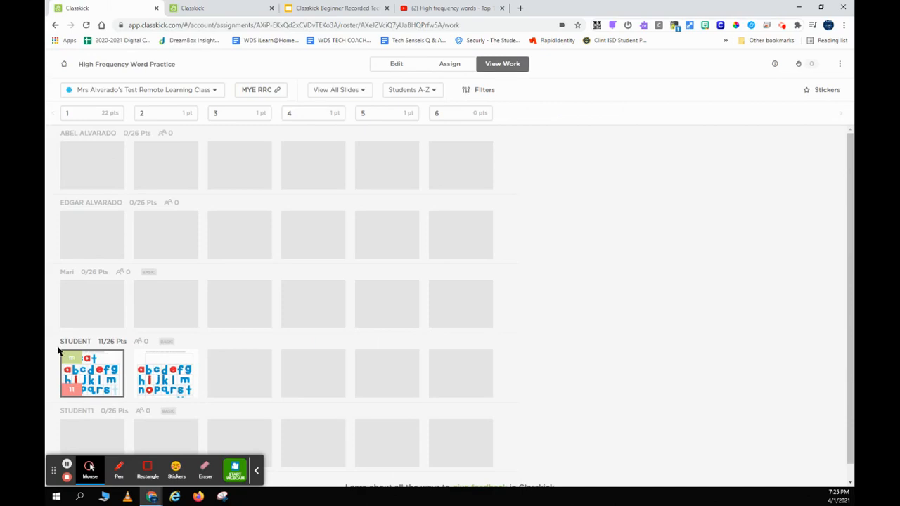
pyautogui.click(223, 9)
pyautogui.press('BackSpace')
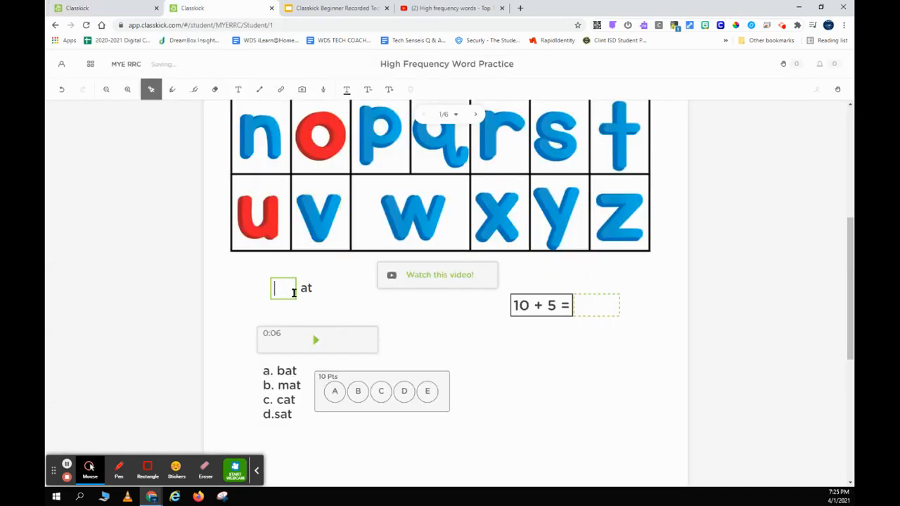
pyautogui.write('t')
pyautogui.click(116, 8)
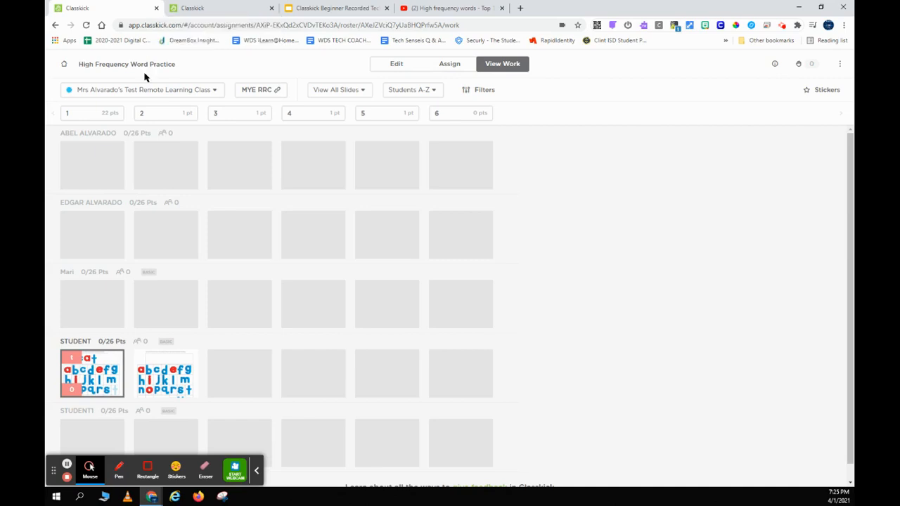
# Answer 14 for 10 + 5, then open the student's slide 1 in View Work.
pyautogui.click(197, 8)
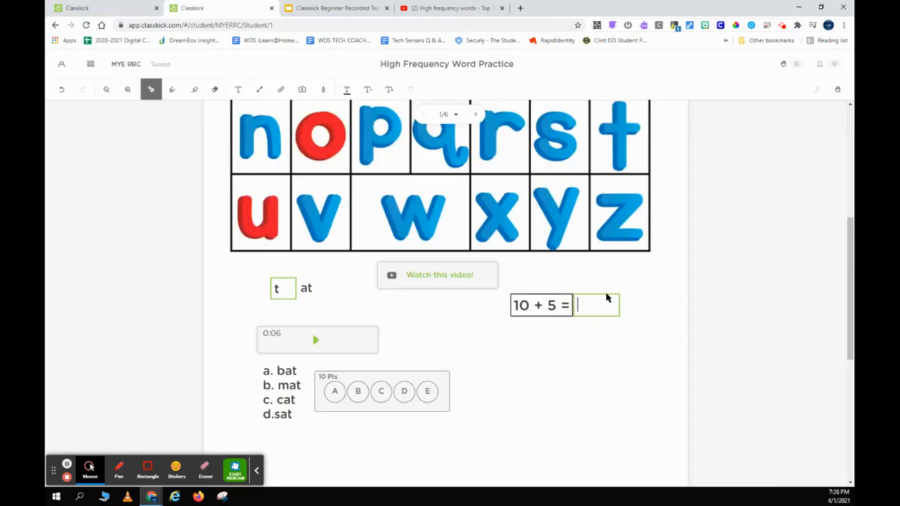
pyautogui.write('14')
pyautogui.click(557, 365)
pyautogui.click(90, 13)
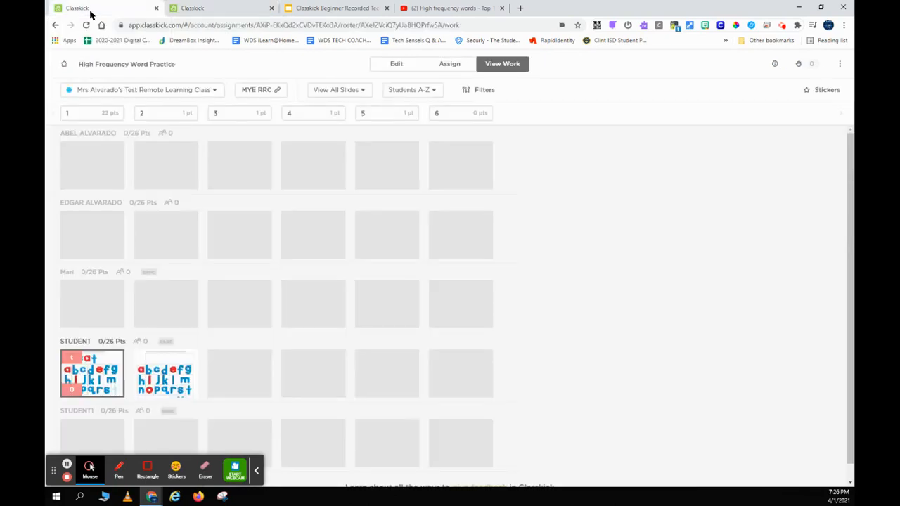
pyautogui.click(107, 367)
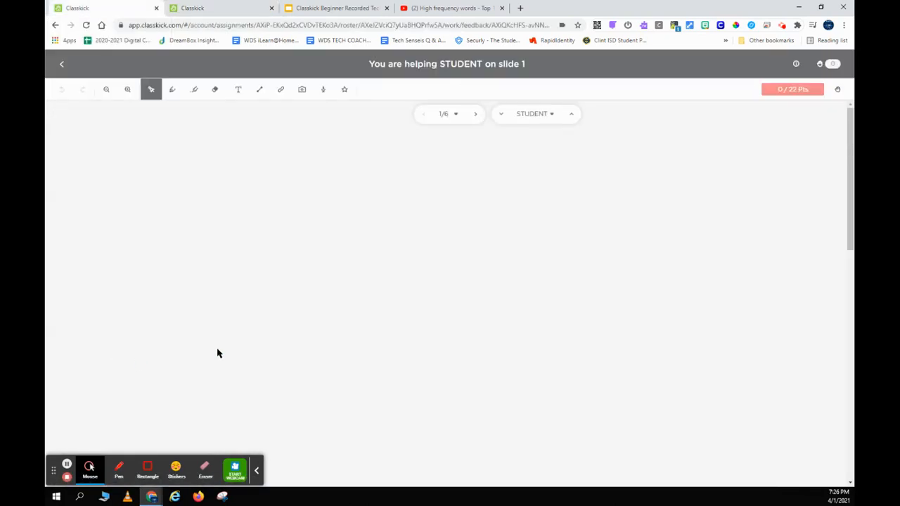
# Pick B for the bat, mat, cat, sat question and see how the teacher view marks it.
pyautogui.scroll(-5, 352, 337)
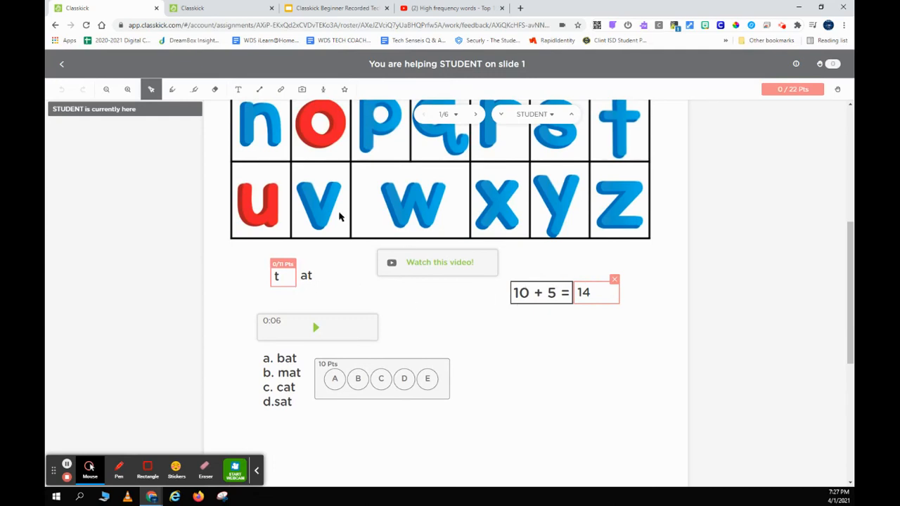
pyautogui.click(230, 7)
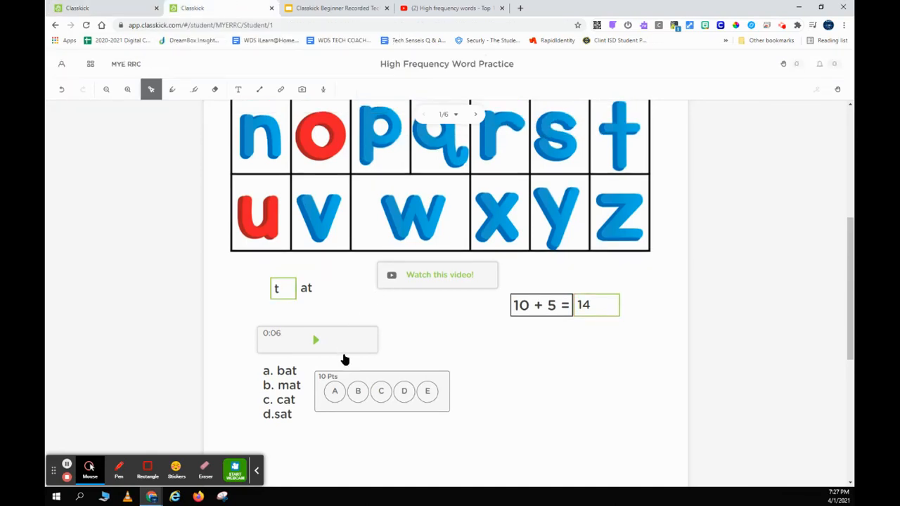
pyautogui.click(358, 392)
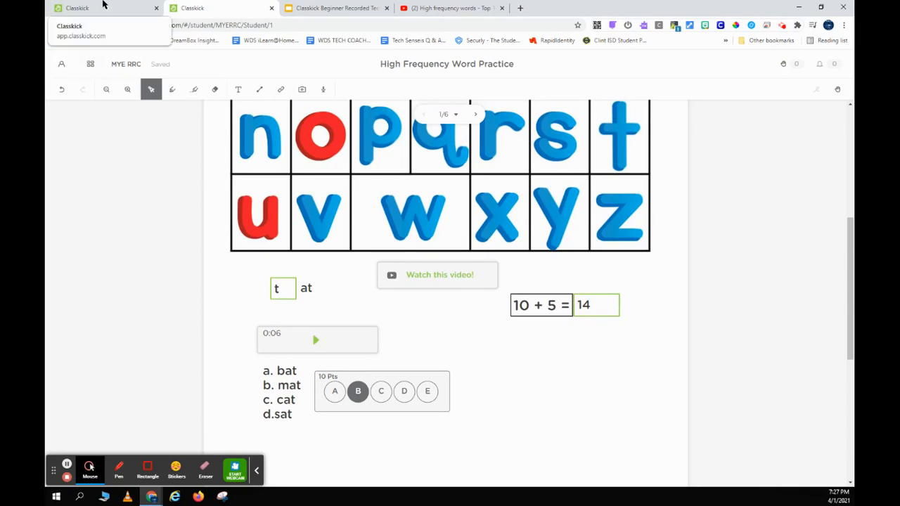
pyautogui.click(102, 7)
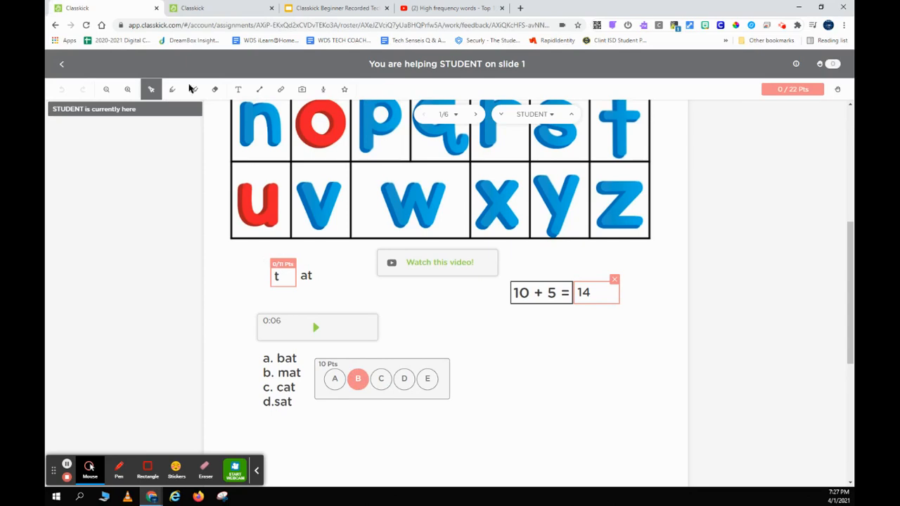
# Change the answer to C, confirm 10/22 points in the teacher view, and return to the student tab.
pyautogui.click(222, 8)
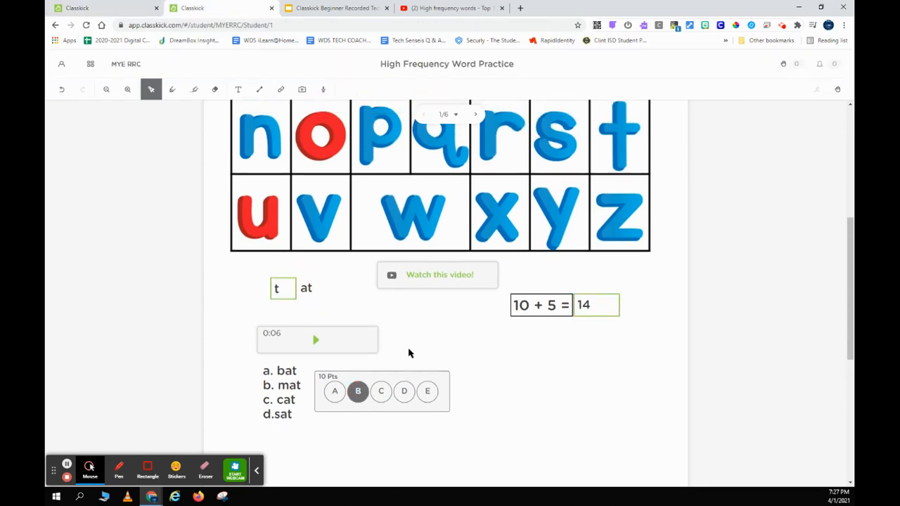
pyautogui.click(380, 394)
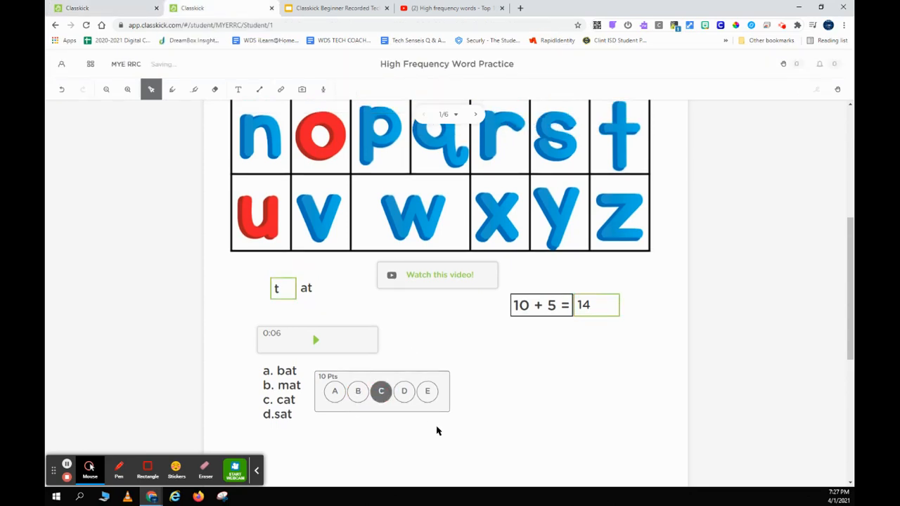
pyautogui.click(99, 7)
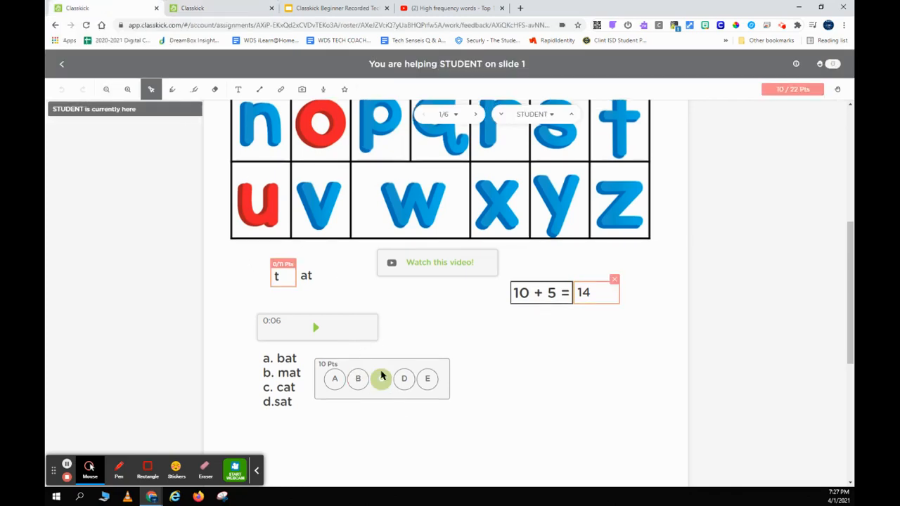
pyautogui.hotkey('ctrl', 'Tab')
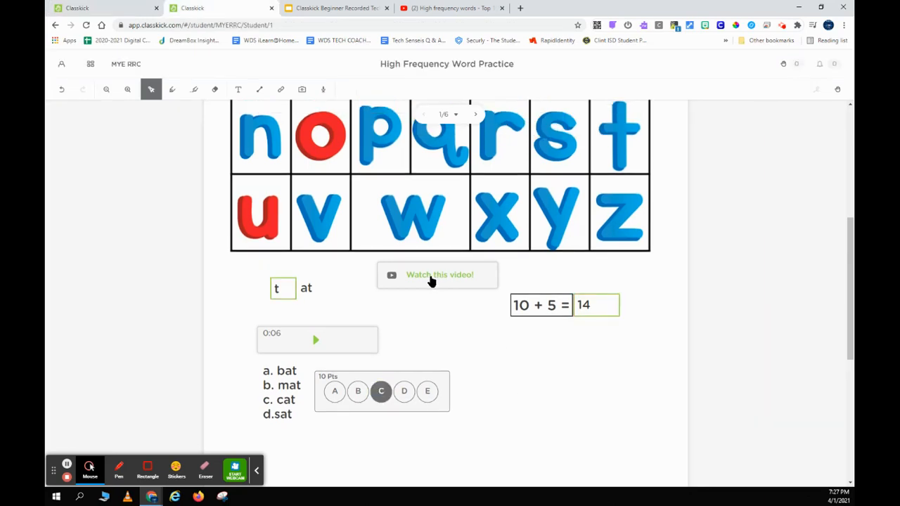
# Preview the linked high frequency words video, close it, and return to the teacher's work view.
pyautogui.click(401, 278)
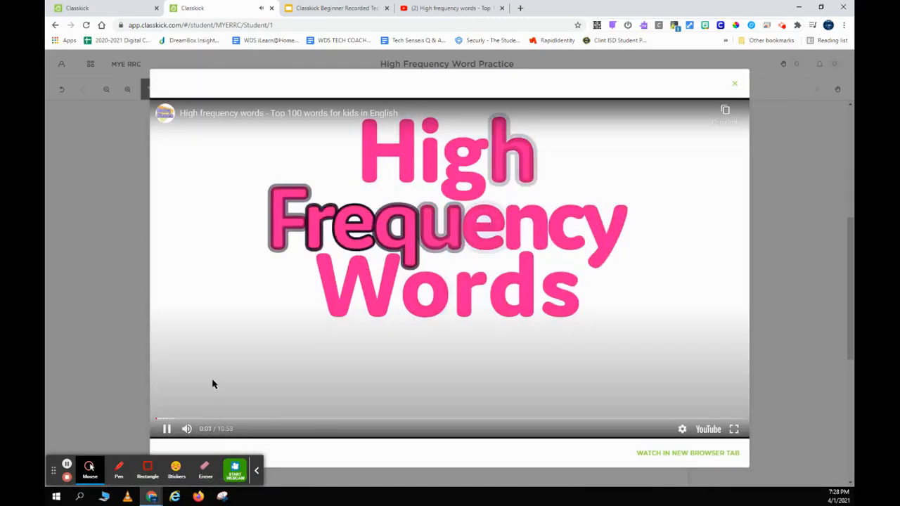
pyautogui.click(168, 429)
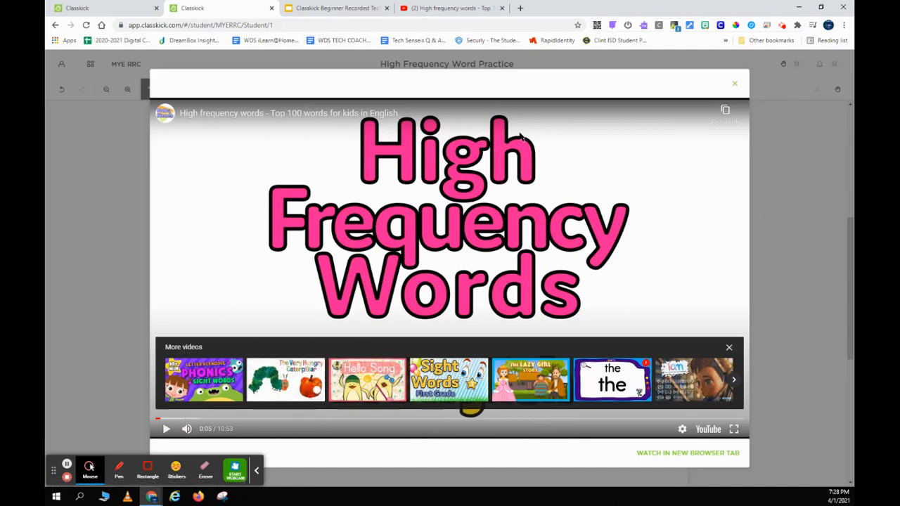
pyautogui.click(735, 87)
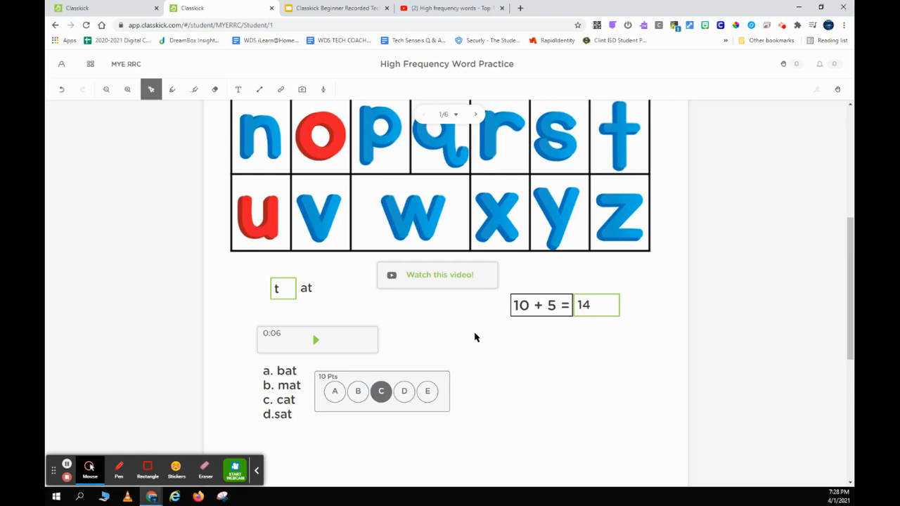
pyautogui.click(78, 9)
pyautogui.click(355, 93)
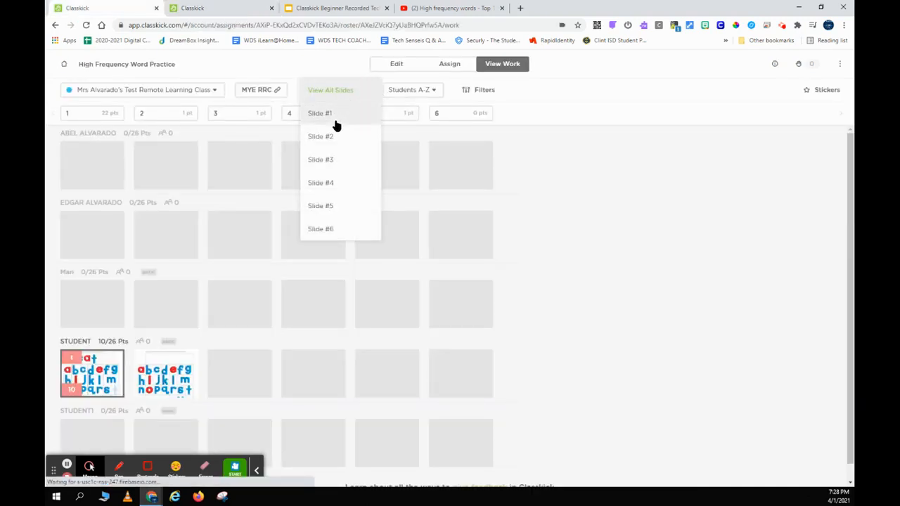
pyautogui.click(335, 122)
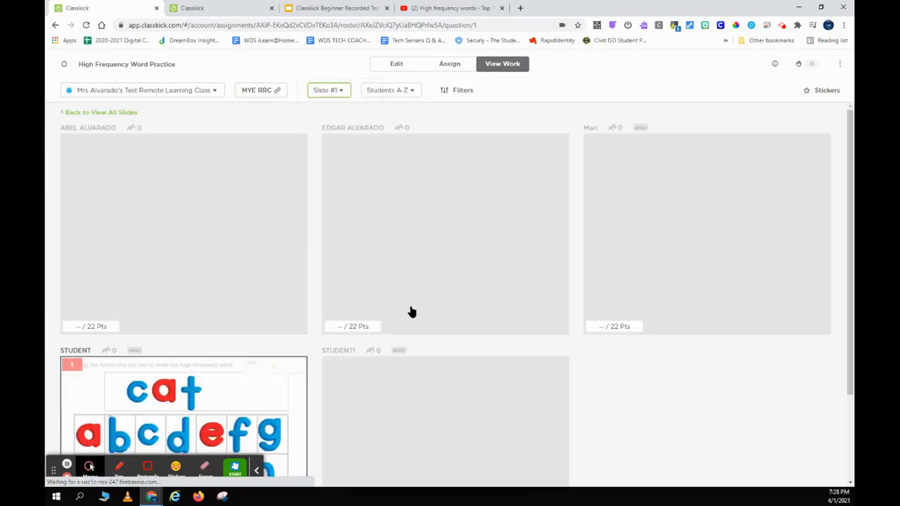
pyautogui.scroll(-2, 412, 311)
pyautogui.scroll(2, 410, 311)
pyautogui.click(460, 95)
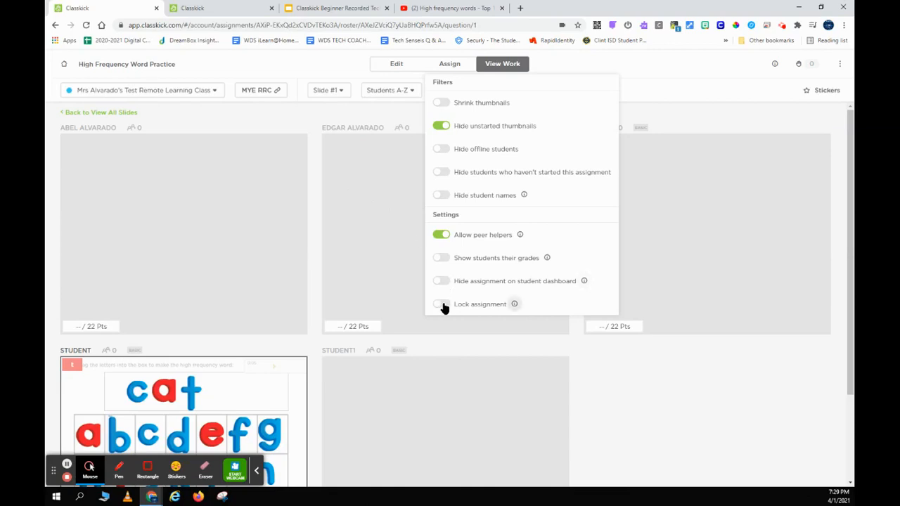
pyautogui.click(642, 98)
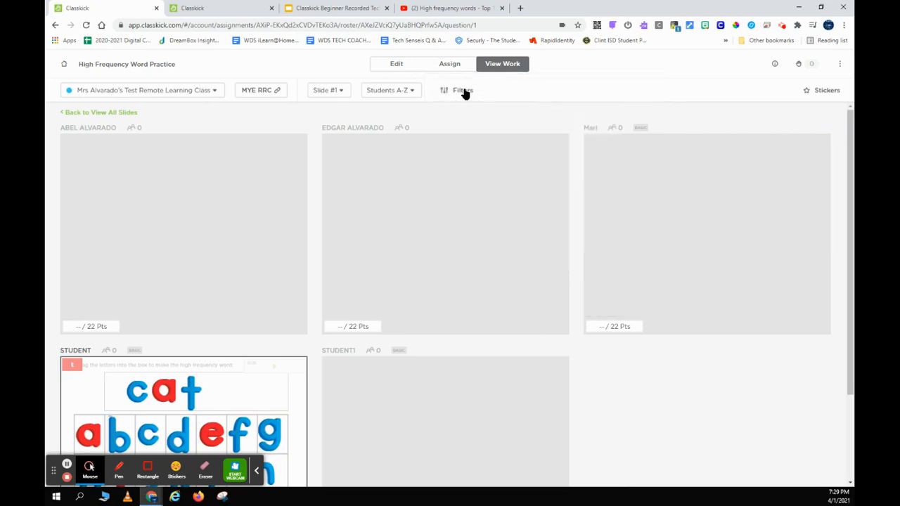
pyautogui.click(344, 91)
pyautogui.click(331, 69)
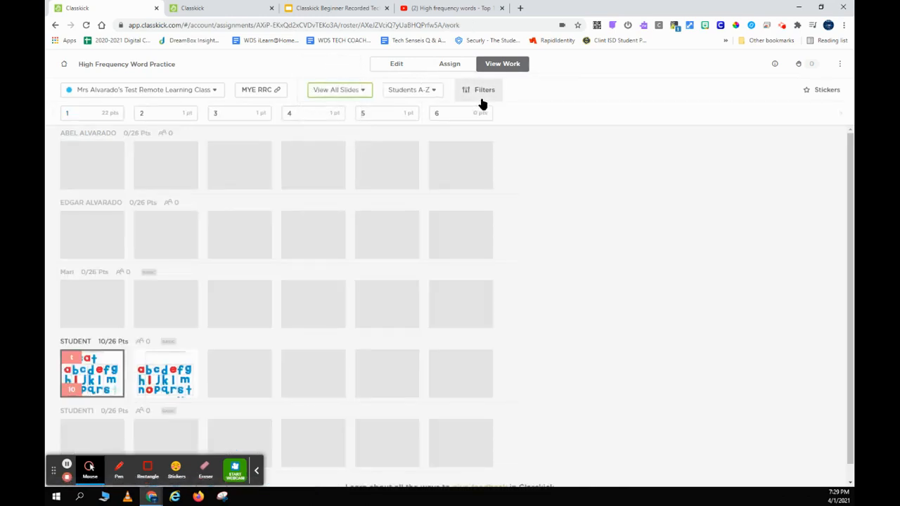
pyautogui.click(484, 97)
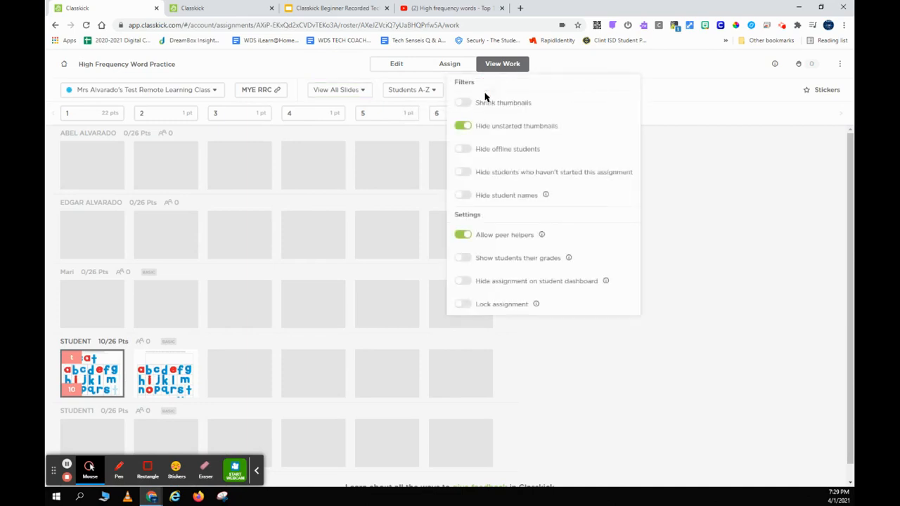
pyautogui.click(464, 104)
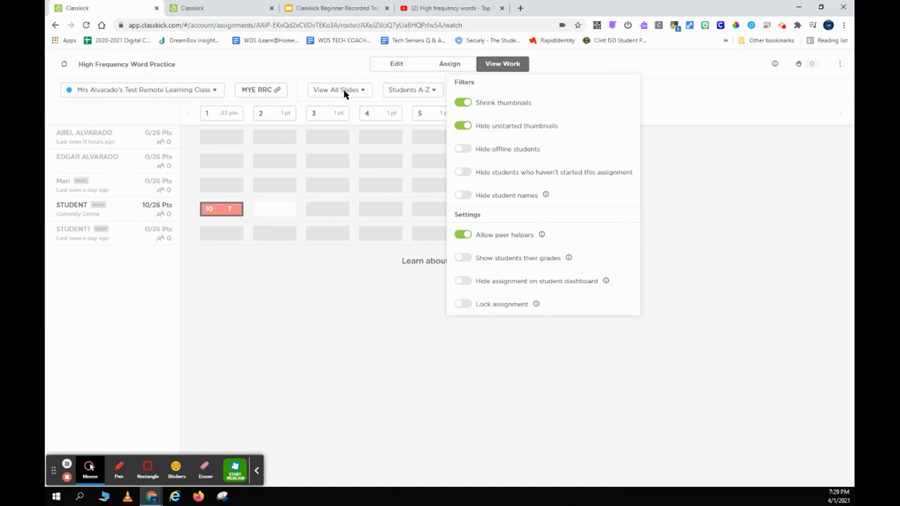
pyautogui.click(332, 282)
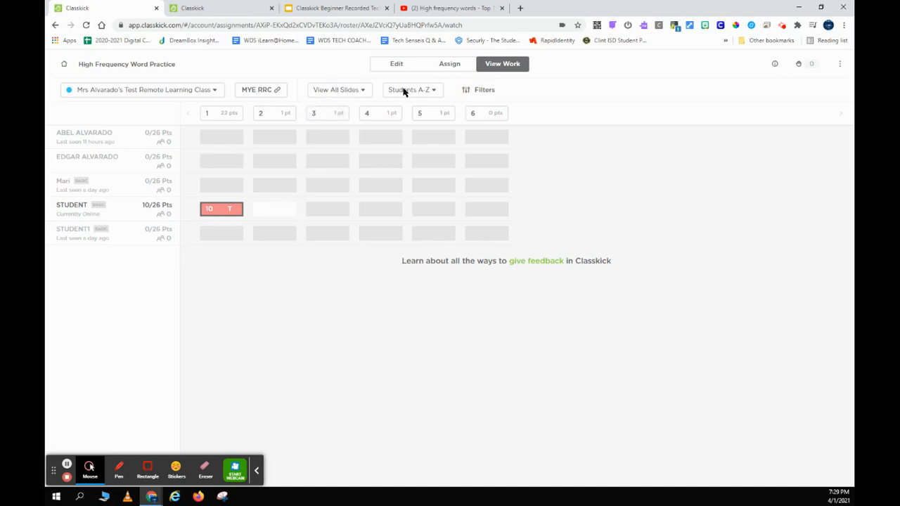
pyautogui.click(473, 90)
pyautogui.click(462, 103)
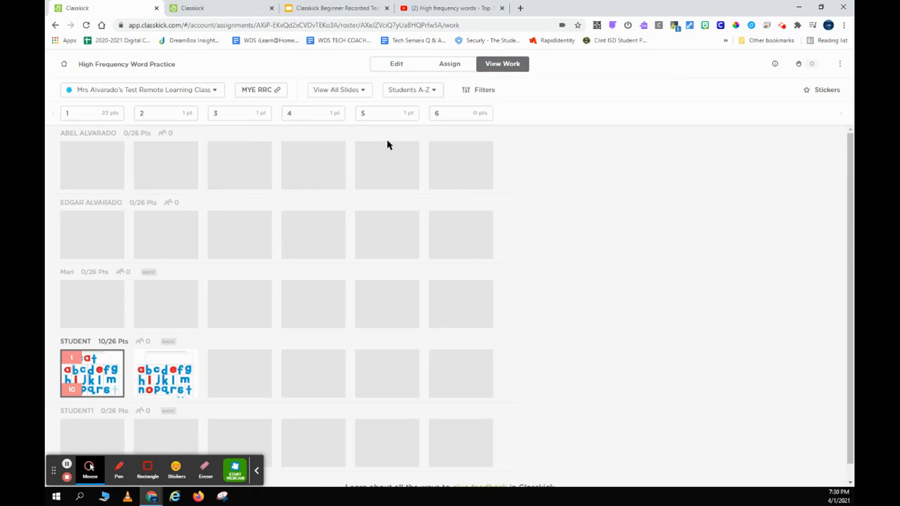
# Raise the student's hand with PLEASE HELP, then open their slide 1 from the teacher roster.
pyautogui.click(236, 8)
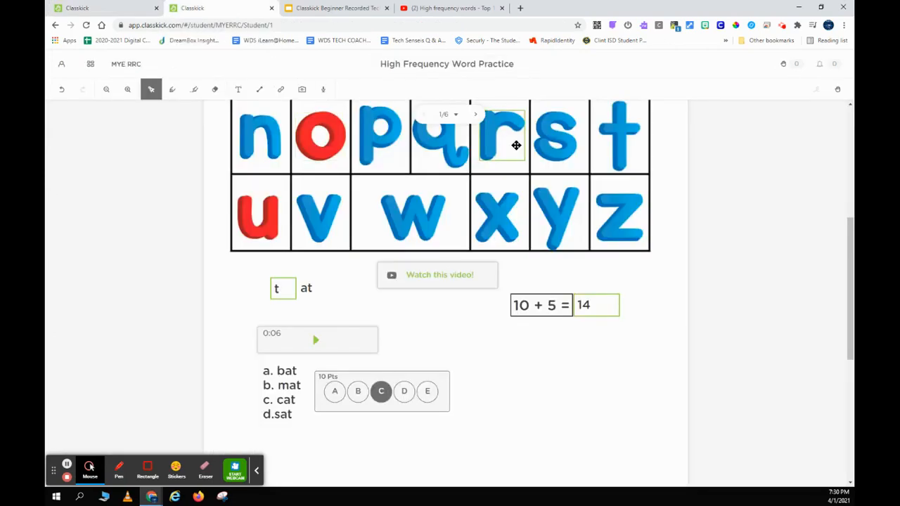
pyautogui.scroll(2, 735, 190)
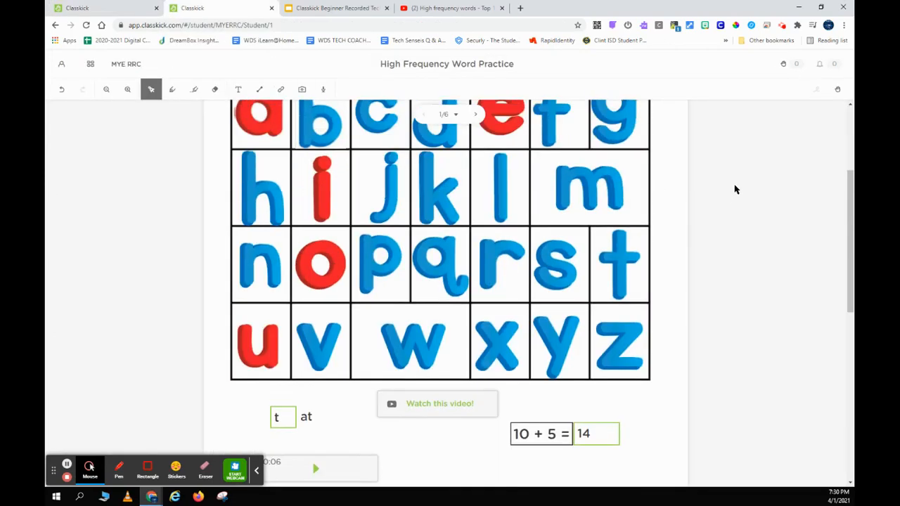
pyautogui.scroll(3, 720, 170)
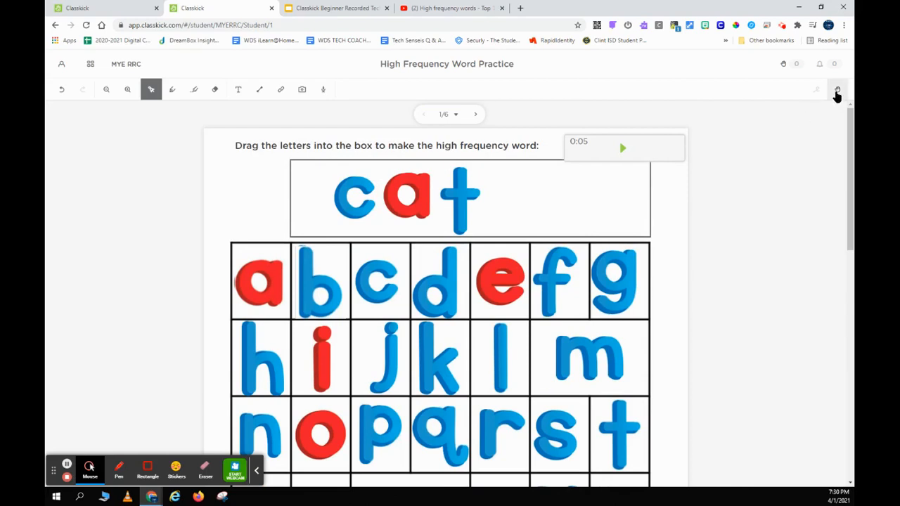
pyautogui.click(837, 92)
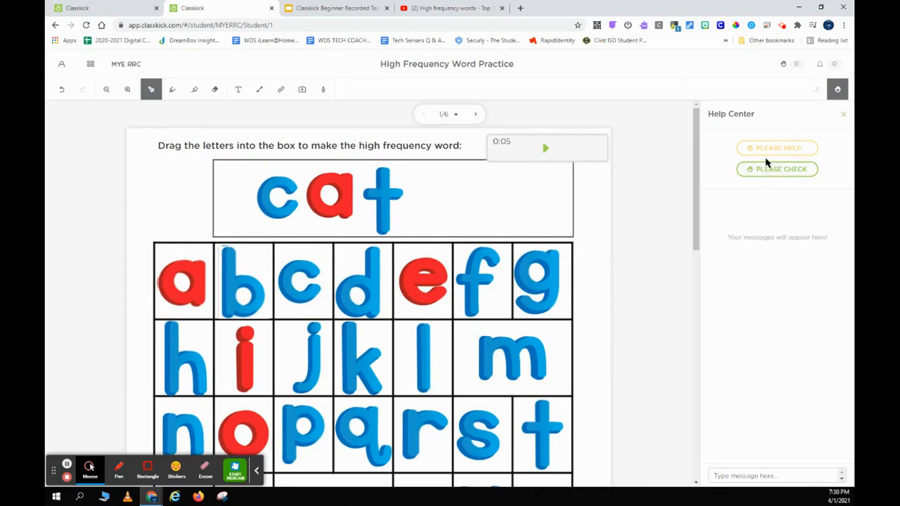
pyautogui.click(764, 156)
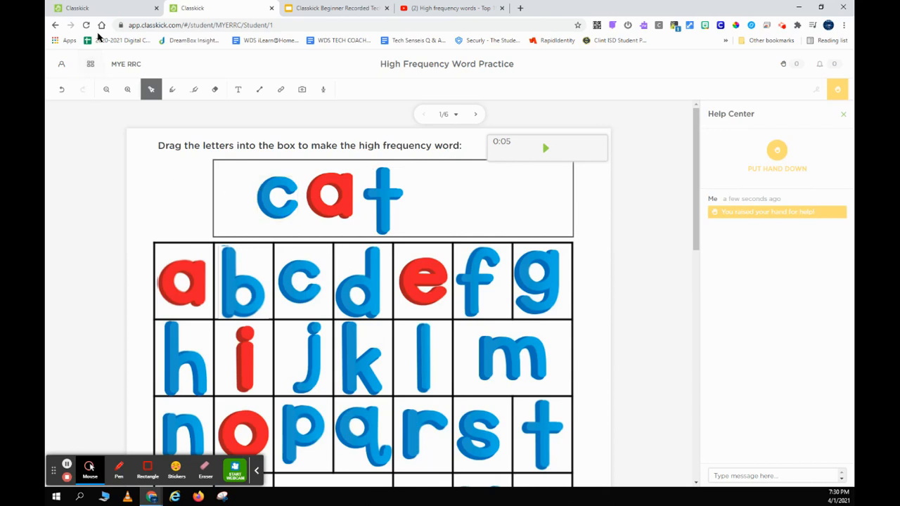
pyautogui.click(98, 10)
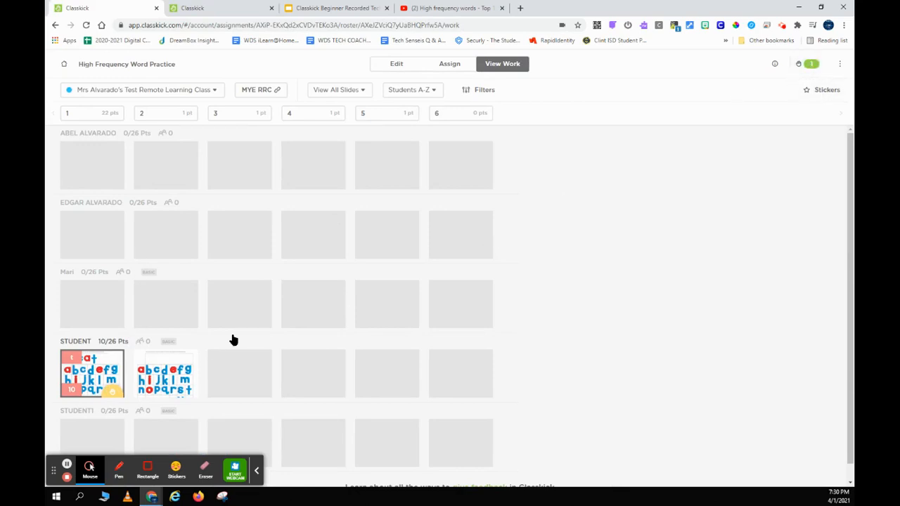
pyautogui.click(109, 373)
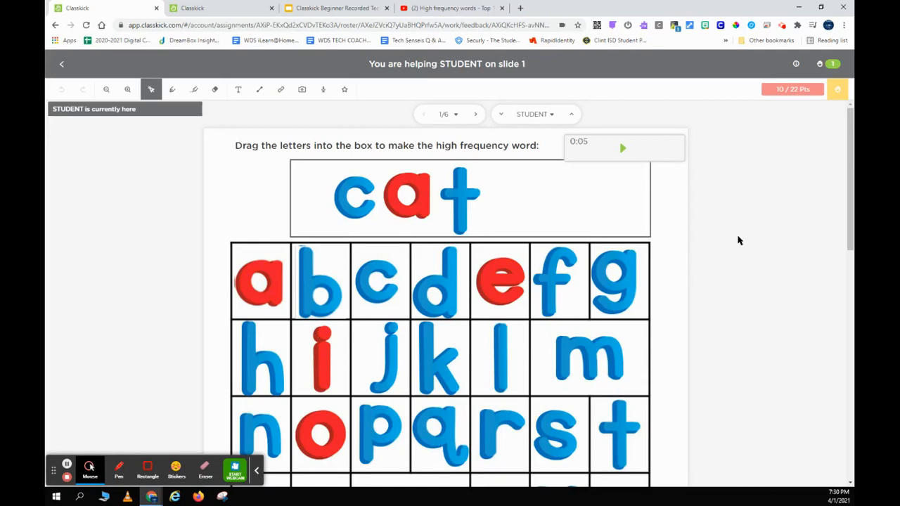
# Reply 'How can i help you?' in the student's Help Center, close it, and go to the student tab.
pyautogui.click(839, 90)
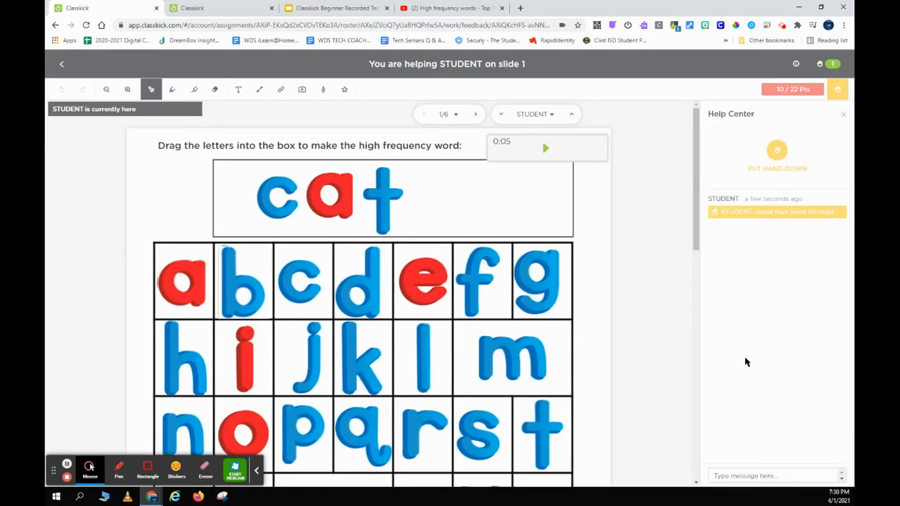
pyautogui.click(729, 475)
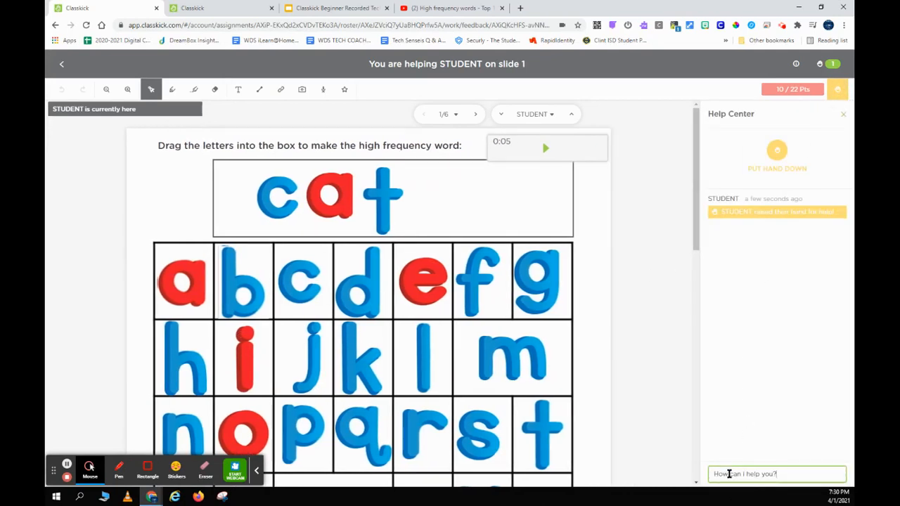
pyautogui.press('Return')
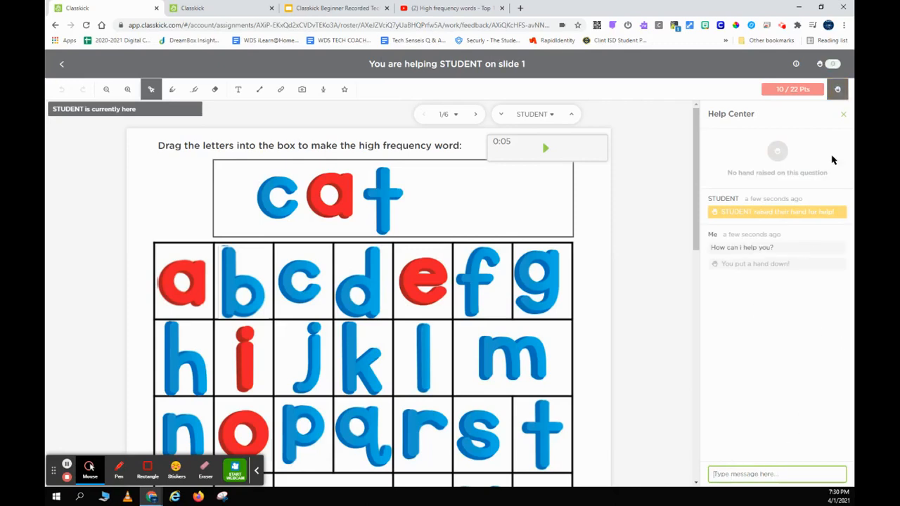
pyautogui.click(844, 115)
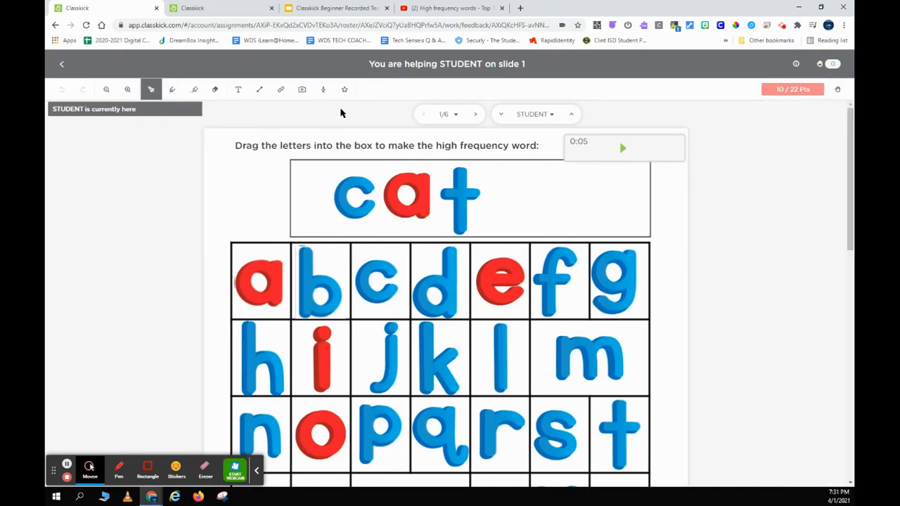
pyautogui.hotkey('ctrl', 'Tab')
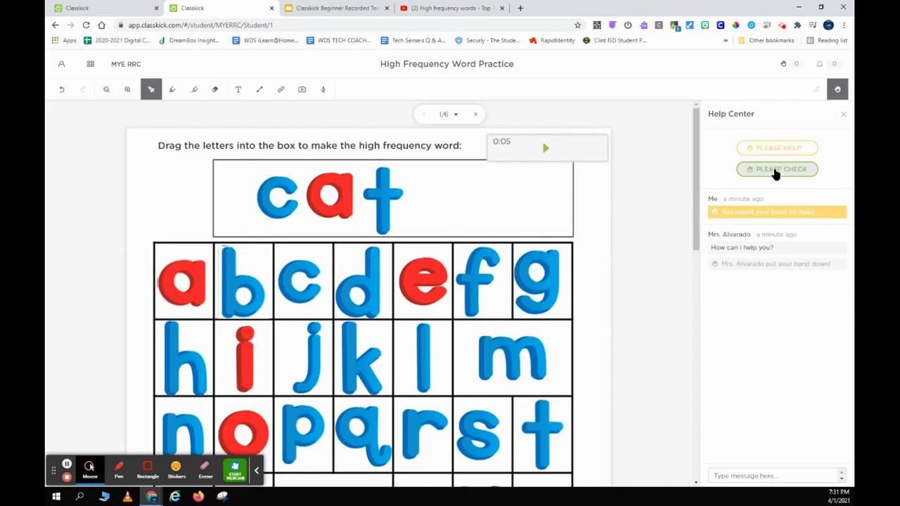
# Raise the student's hand with PLEASE CHECK, then return to the teacher's view of slide 1.
pyautogui.click(775, 175)
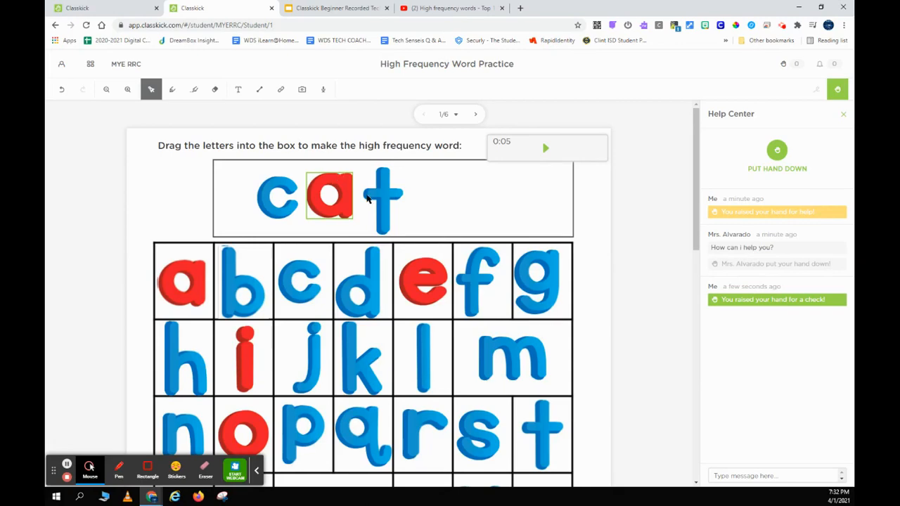
pyautogui.scroll(-1, 503, 265)
pyautogui.scroll(-1, 504, 265)
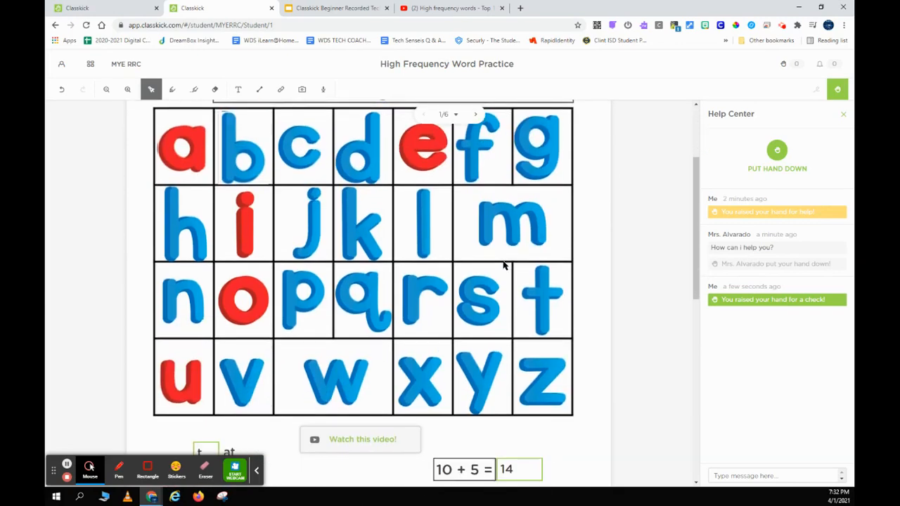
pyautogui.scroll(2, 502, 261)
pyautogui.click(113, 8)
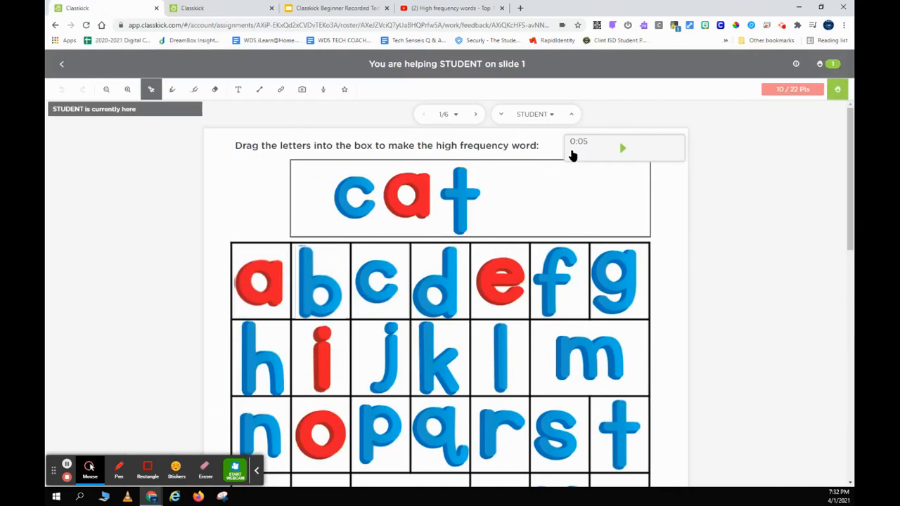
# Reopen the student's slide 1 and put their check hand down in the Help Center.
pyautogui.click(63, 65)
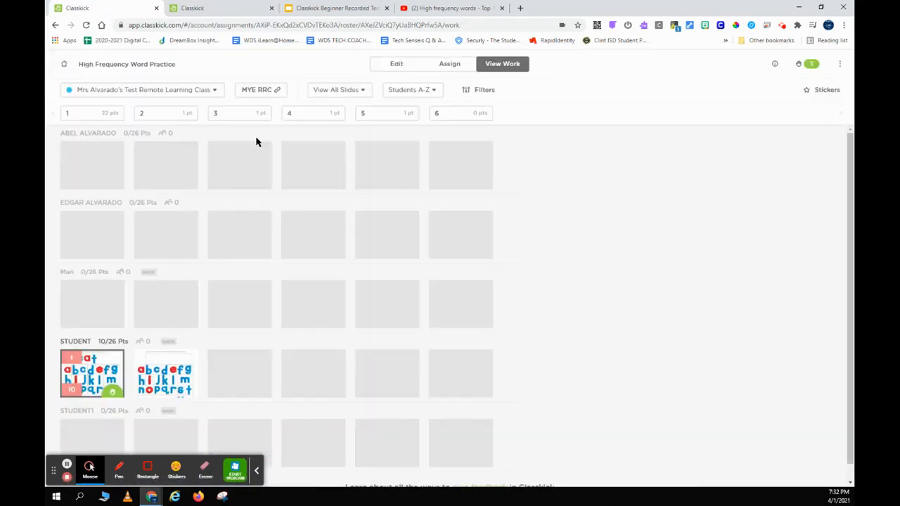
pyautogui.click(95, 370)
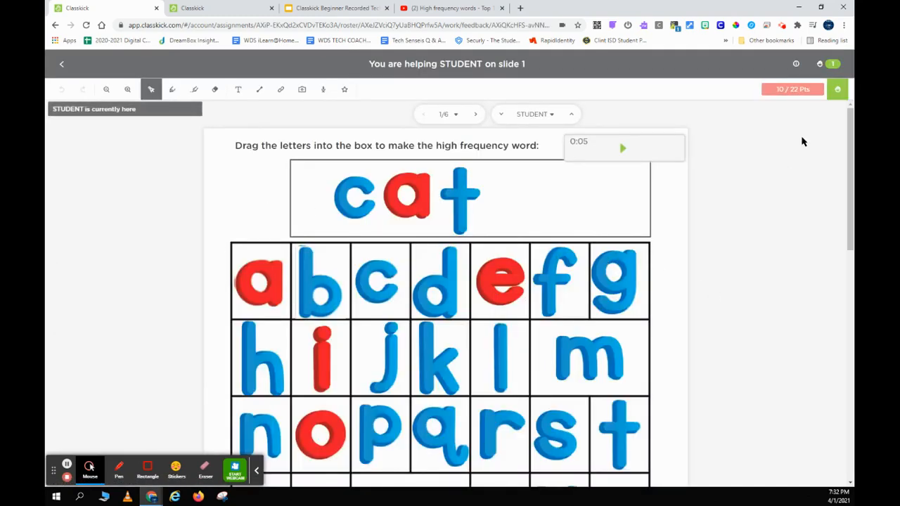
pyautogui.click(833, 93)
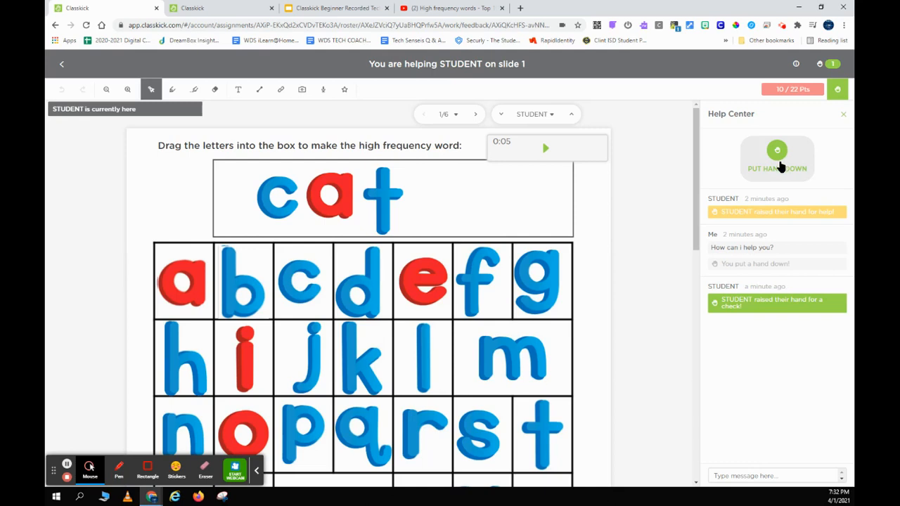
pyautogui.click(779, 166)
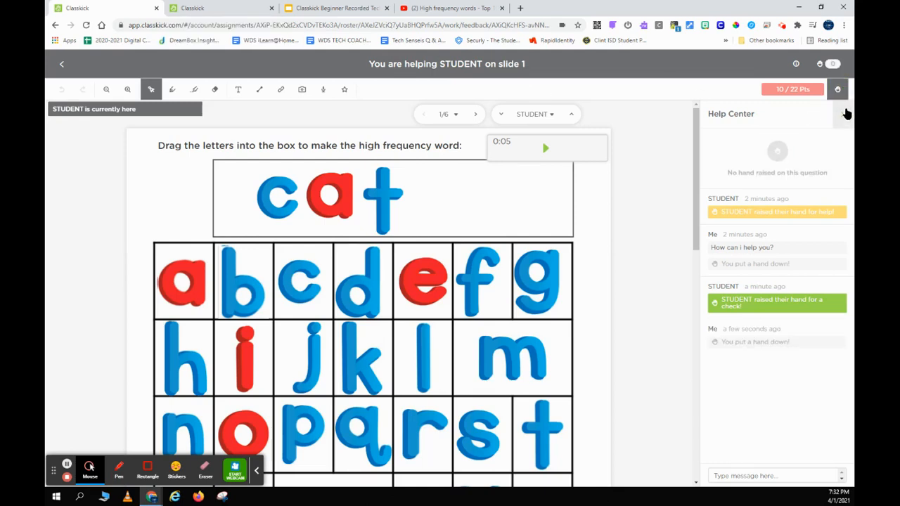
pyautogui.click(844, 114)
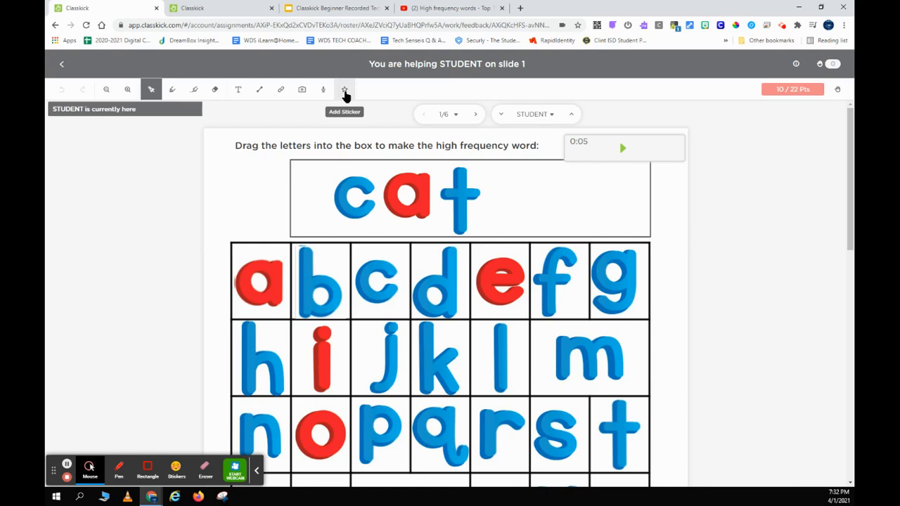
# Place a Great effort! owl sticker beside the cat box and view it on the student tab.
pyautogui.click(345, 93)
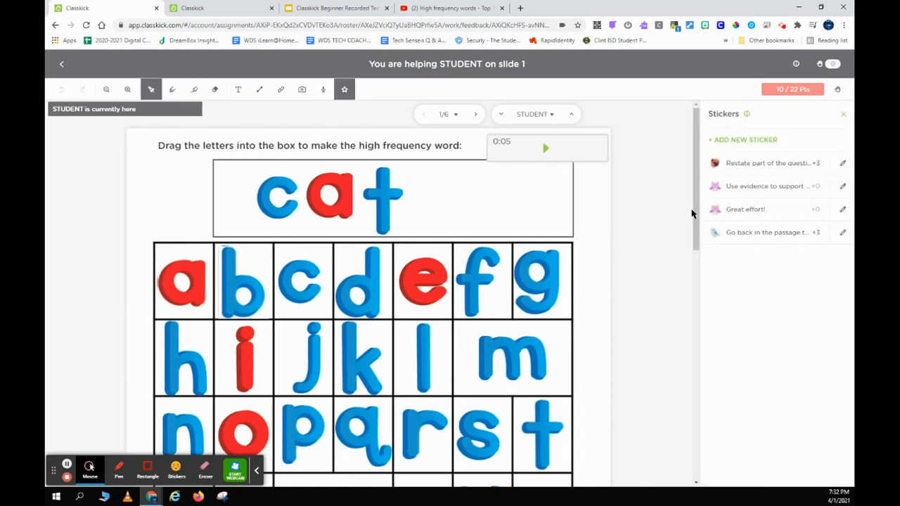
pyautogui.click(744, 209)
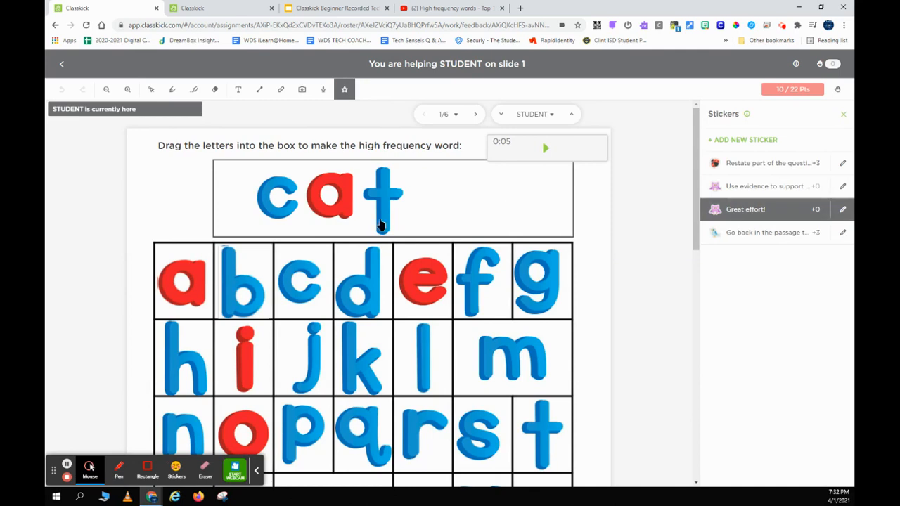
pyautogui.click(169, 199)
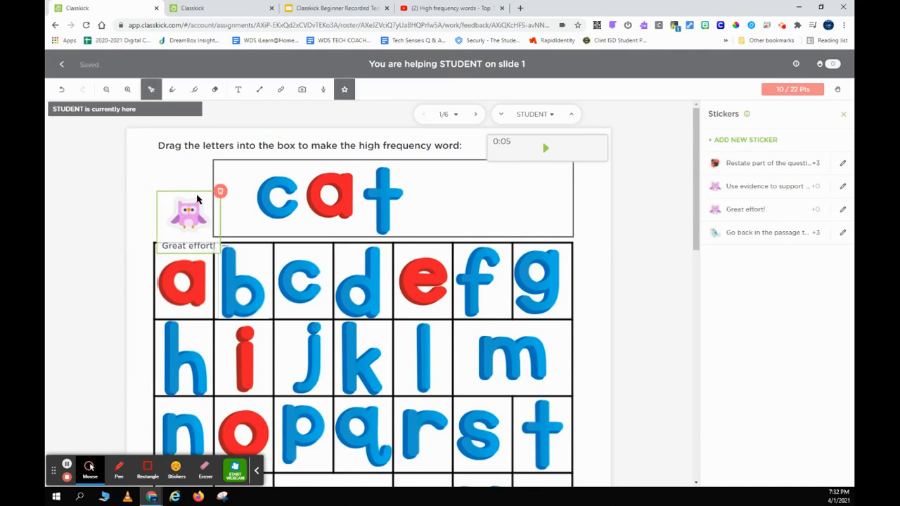
pyautogui.click(208, 10)
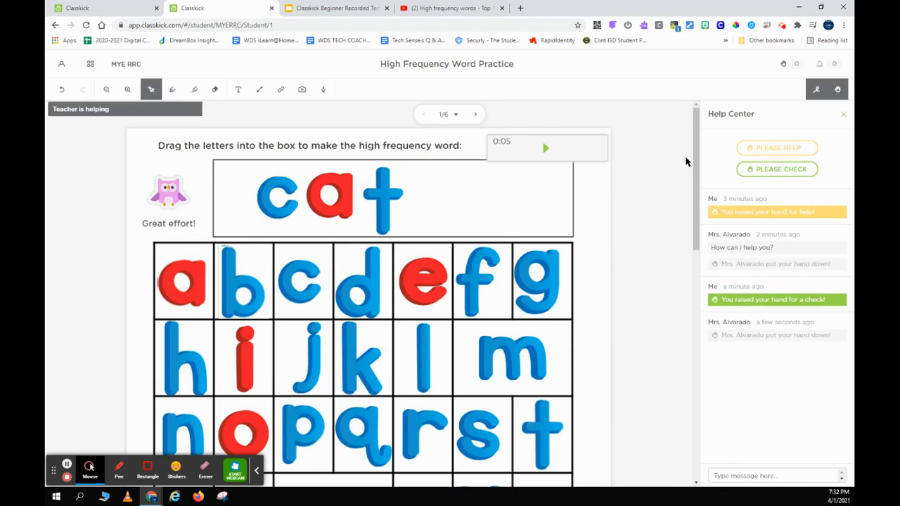
pyautogui.click(844, 116)
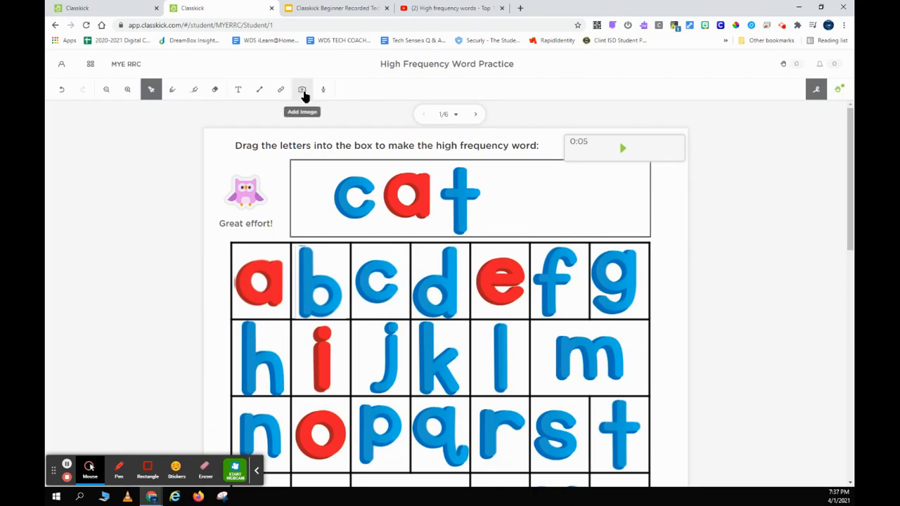
pyautogui.click(302, 91)
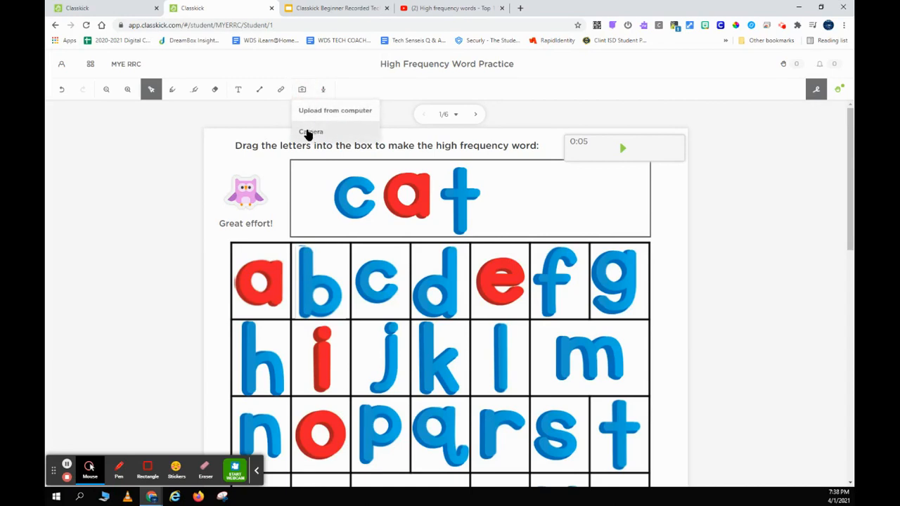
pyautogui.click(308, 133)
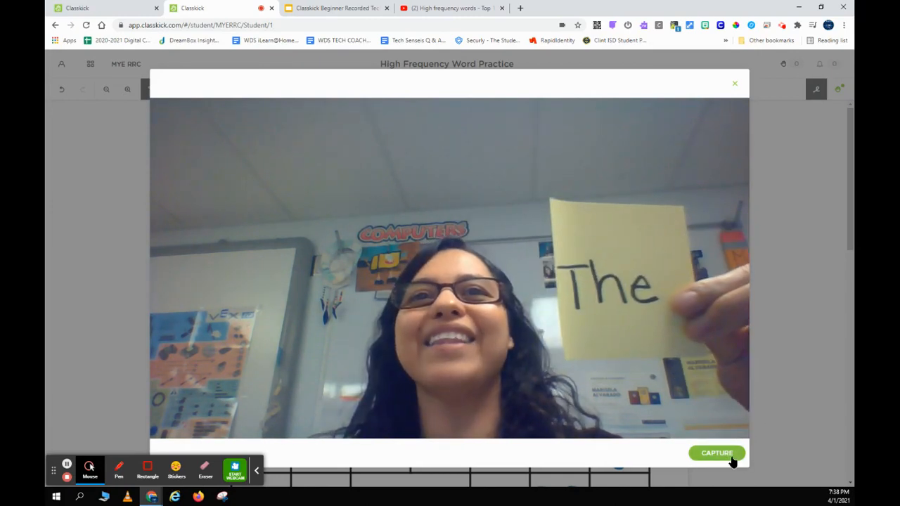
pyautogui.click(732, 461)
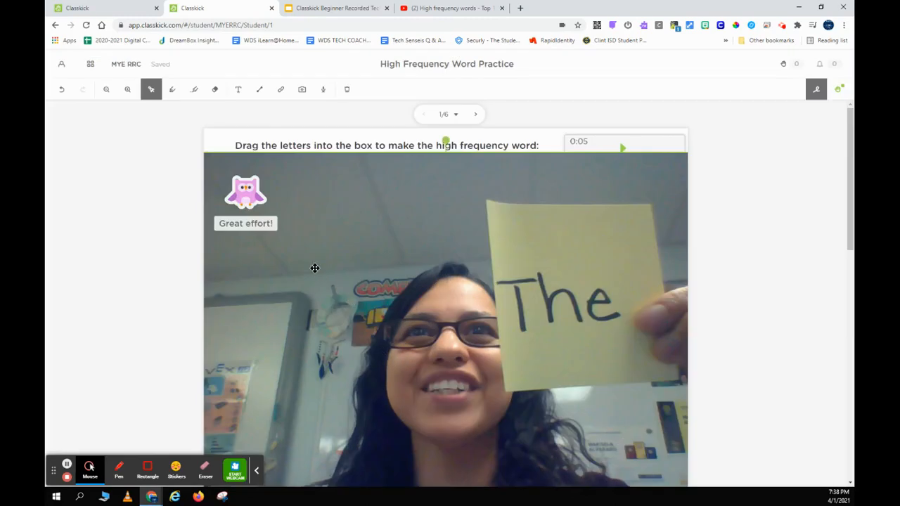
pyautogui.moveTo(270, 237); pyautogui.dragTo(356, 249)
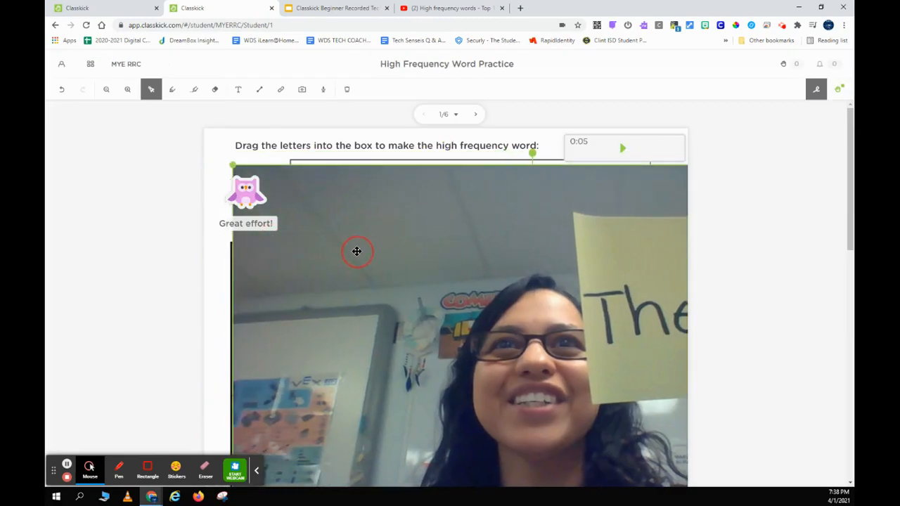
pyautogui.moveTo(235, 165); pyautogui.dragTo(445, 284)
pyautogui.moveTo(519, 339); pyautogui.dragTo(333, 248)
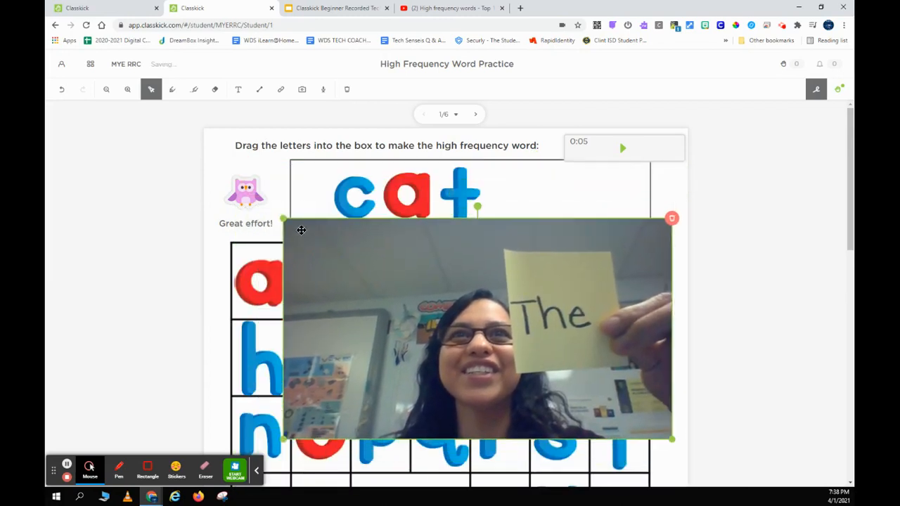
pyautogui.moveTo(283, 221); pyautogui.dragTo(428, 313)
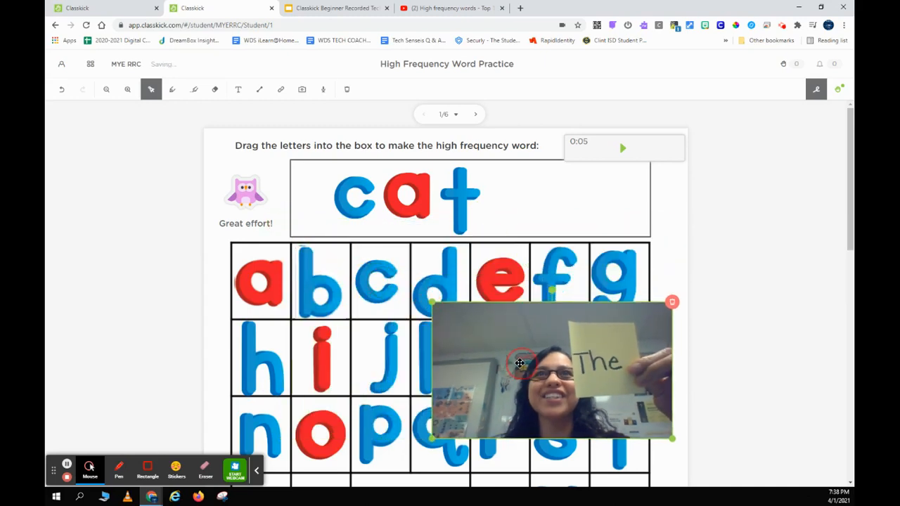
pyautogui.moveTo(519, 363); pyautogui.dragTo(416, 333)
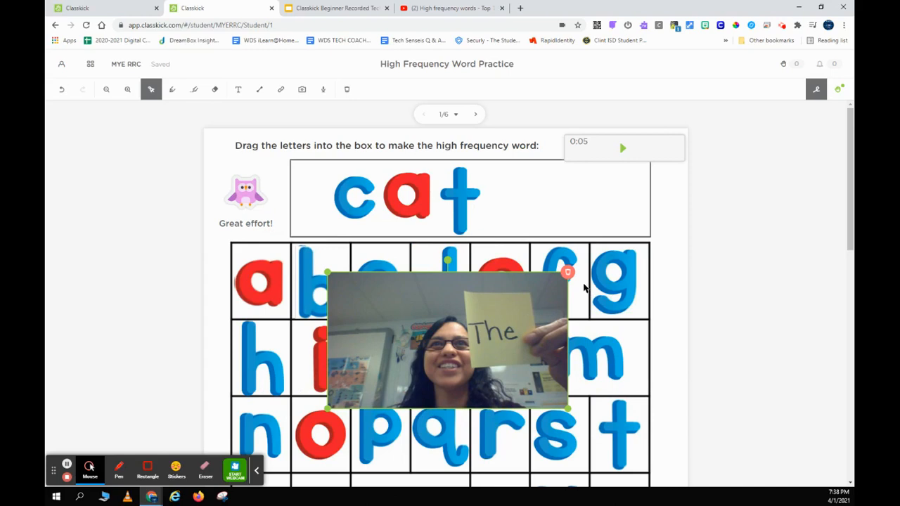
pyautogui.click(567, 274)
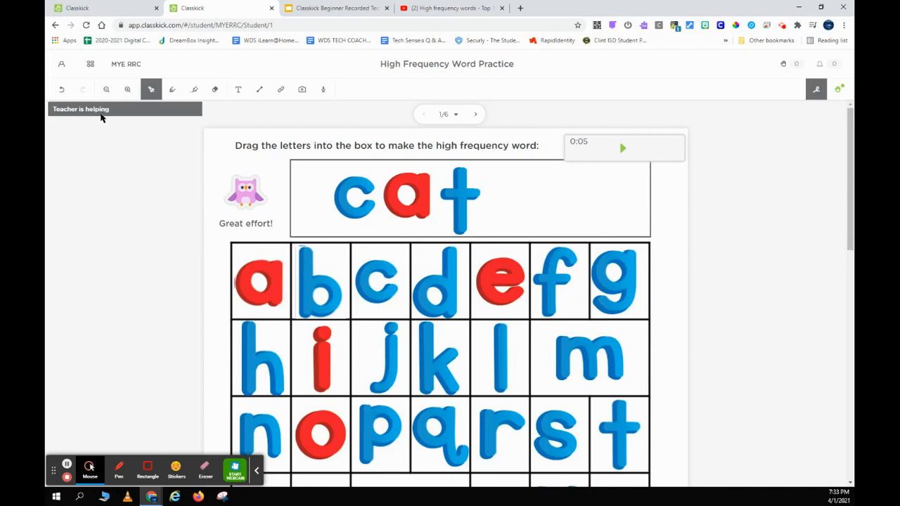
# Go back to the ELAR assignments folder and bring up the Create Assignment options.
pyautogui.click(135, 7)
pyautogui.click(64, 65)
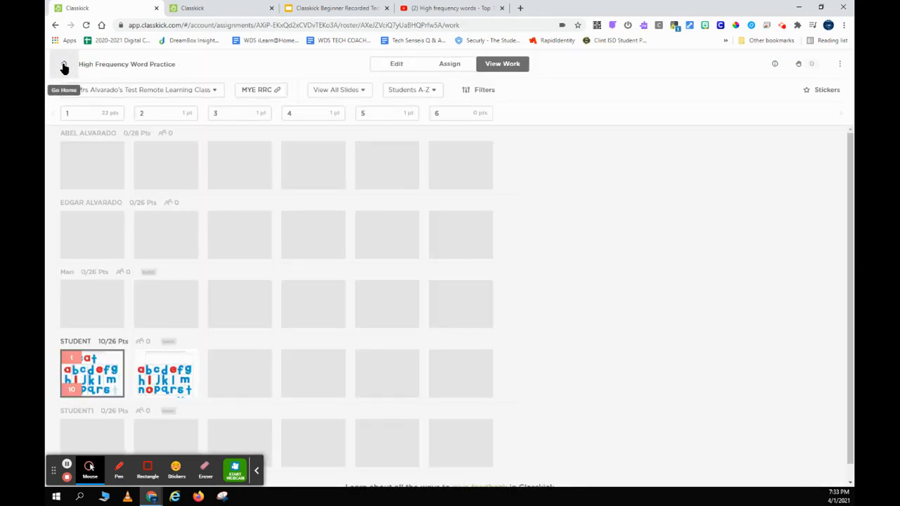
pyautogui.click(63, 67)
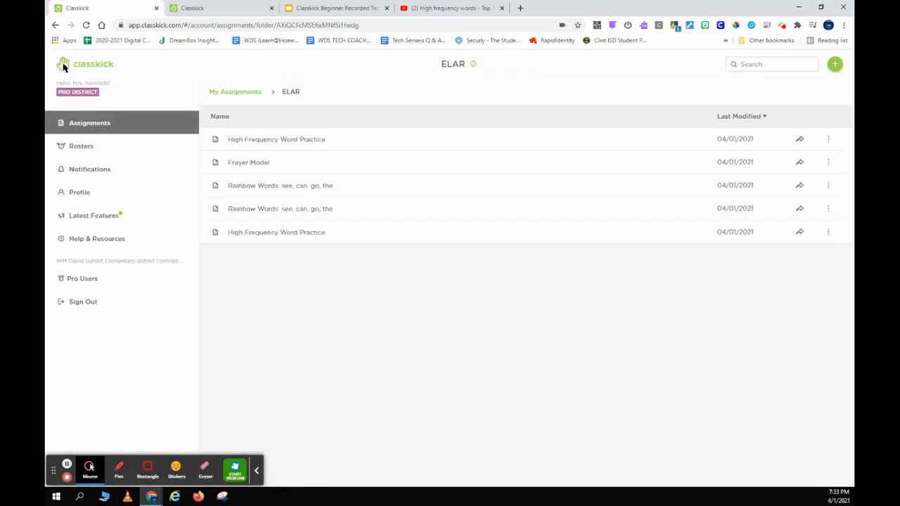
pyautogui.click(836, 66)
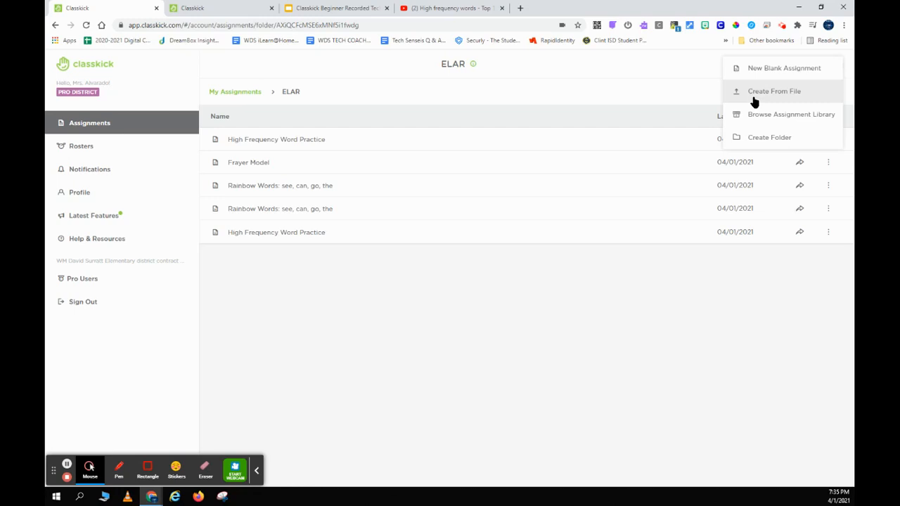
# Import the Calculating change page from Counting Money_24794.pdf as the new assignment's first slide.
pyautogui.click(773, 92)
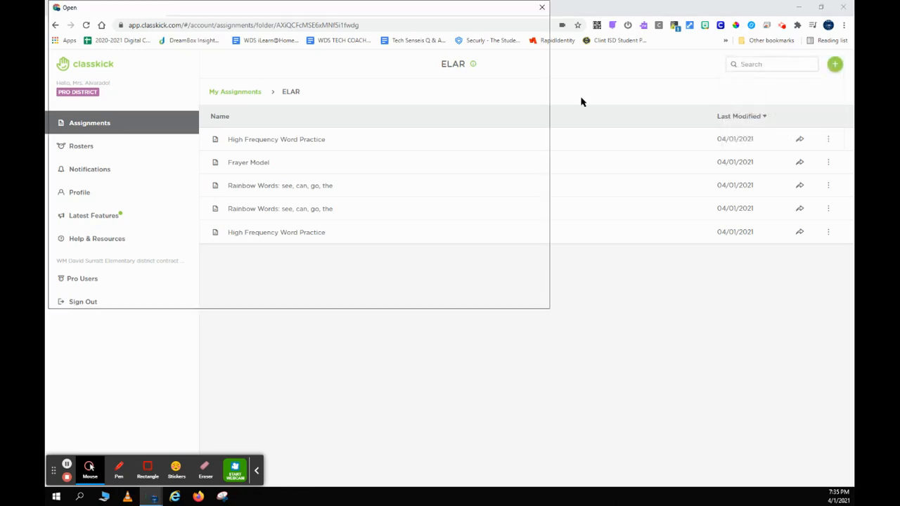
pyautogui.click(228, 198)
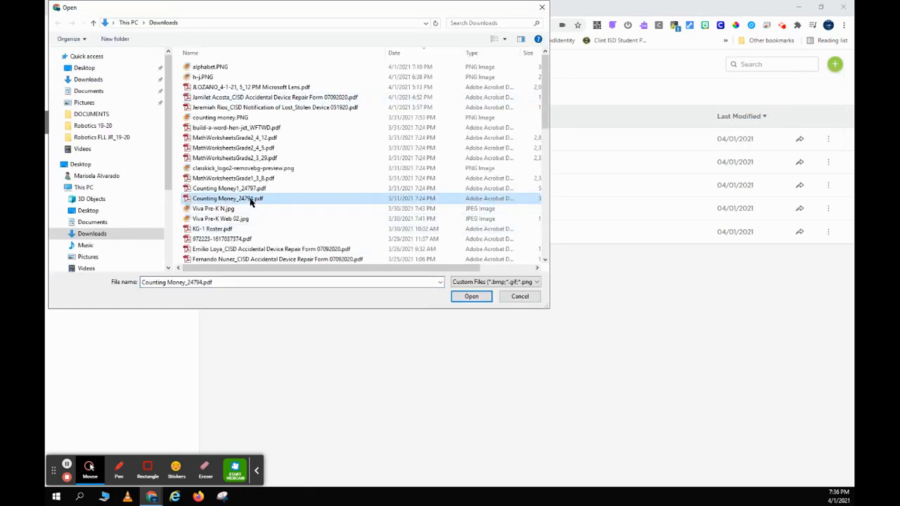
pyautogui.click(471, 296)
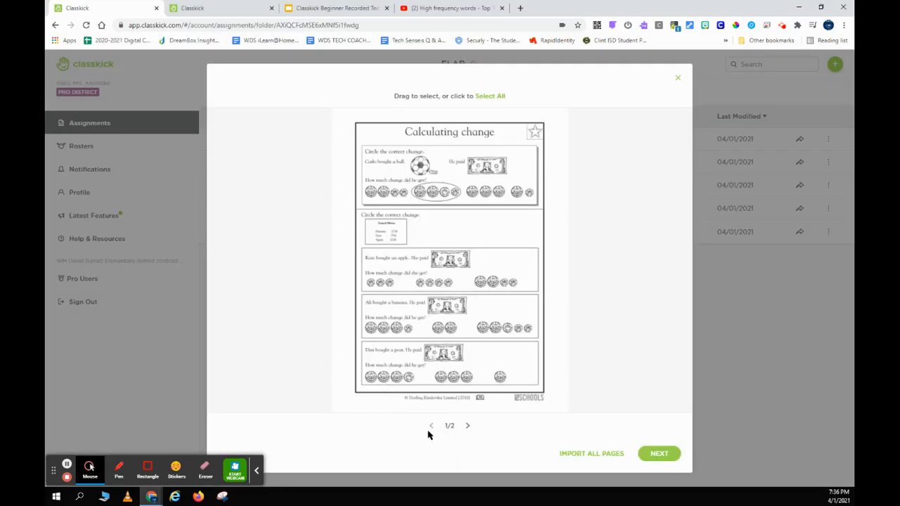
pyautogui.click(648, 456)
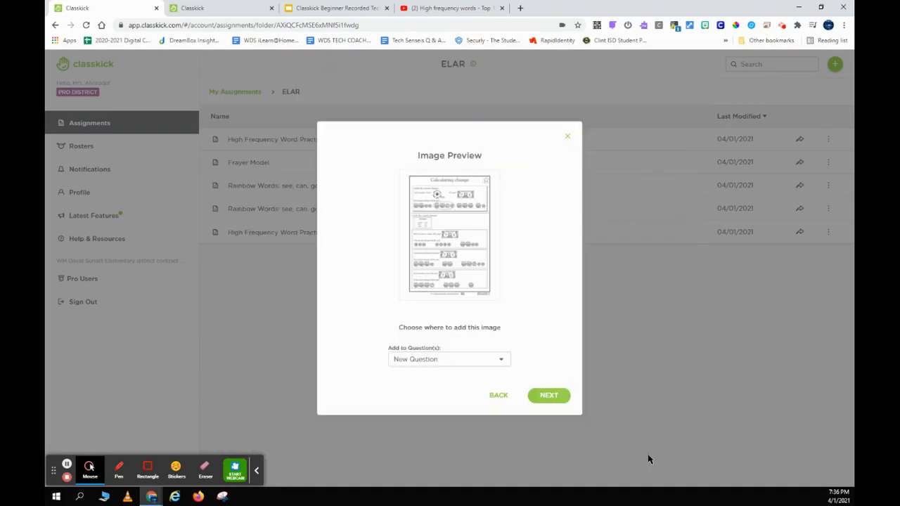
pyautogui.click(549, 400)
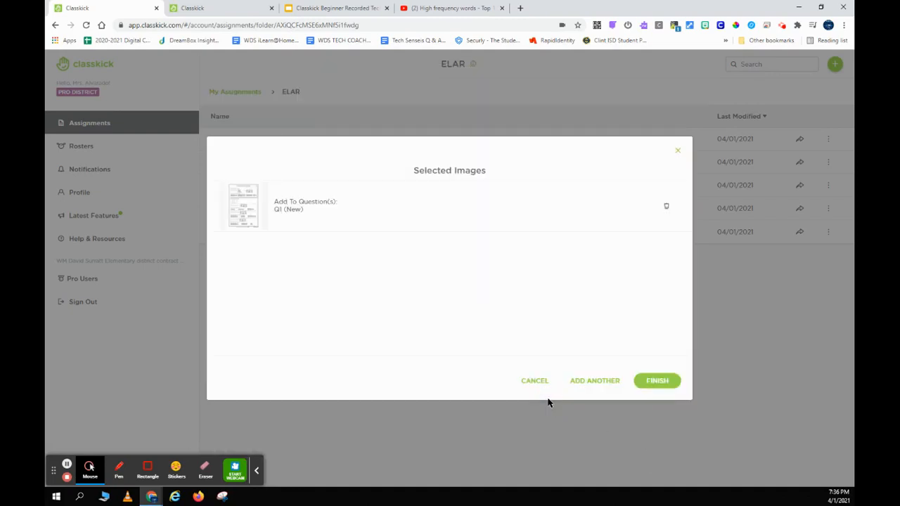
pyautogui.click(655, 384)
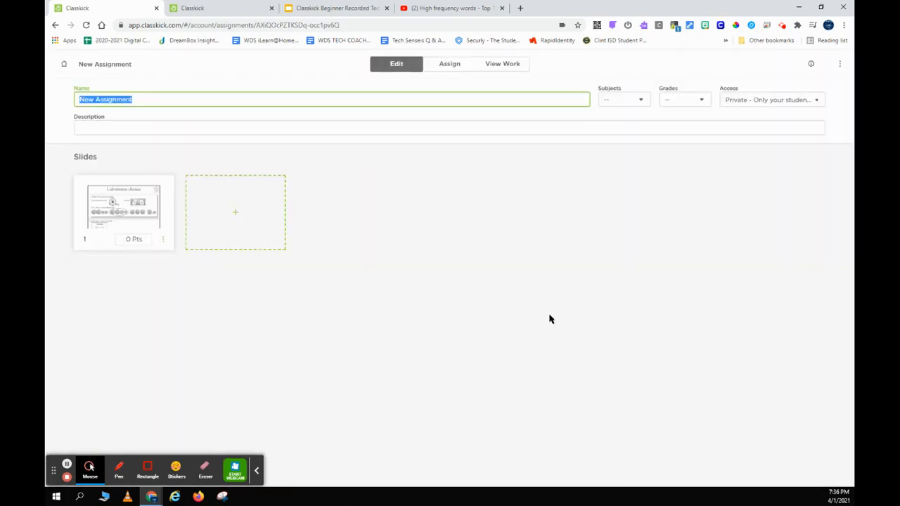
# Name the assignment 'Calculating Change Test Assignment' and select the worksheet image on slide 1.
pyautogui.write('C')
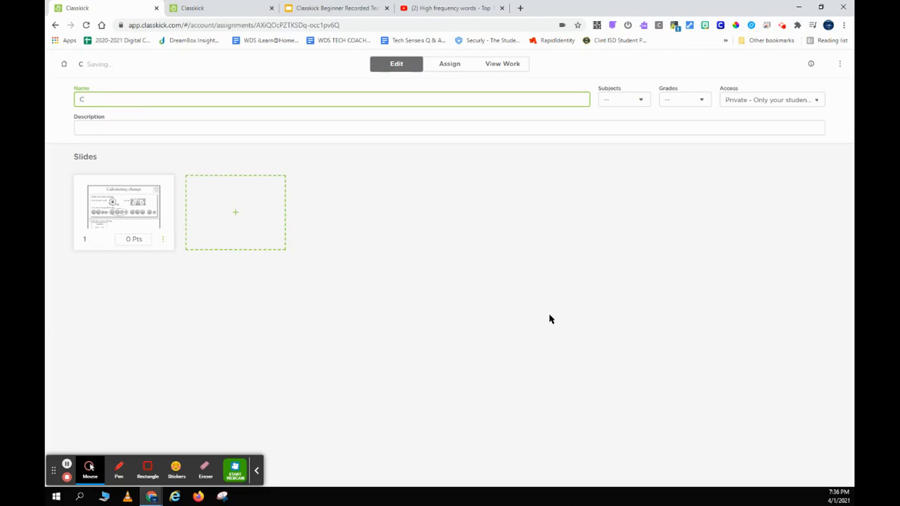
pyautogui.write('alculating Change Test Assignment')
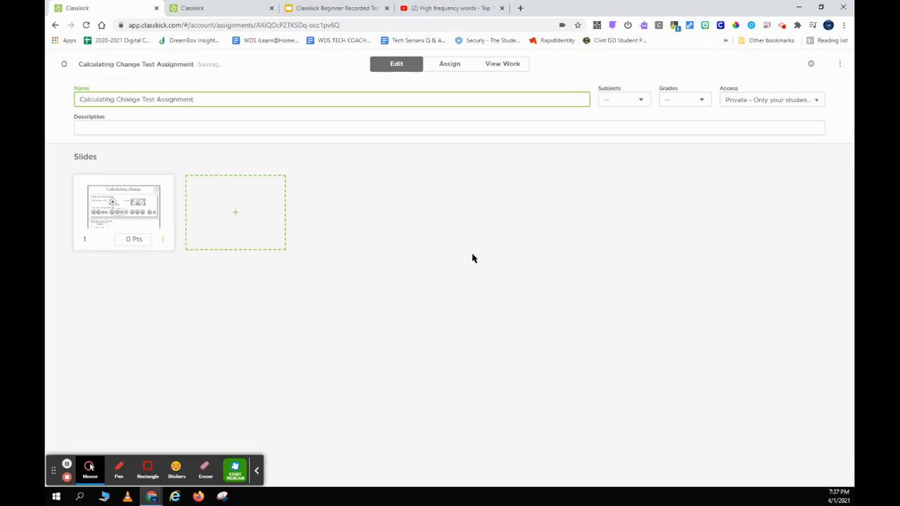
pyautogui.click(118, 205)
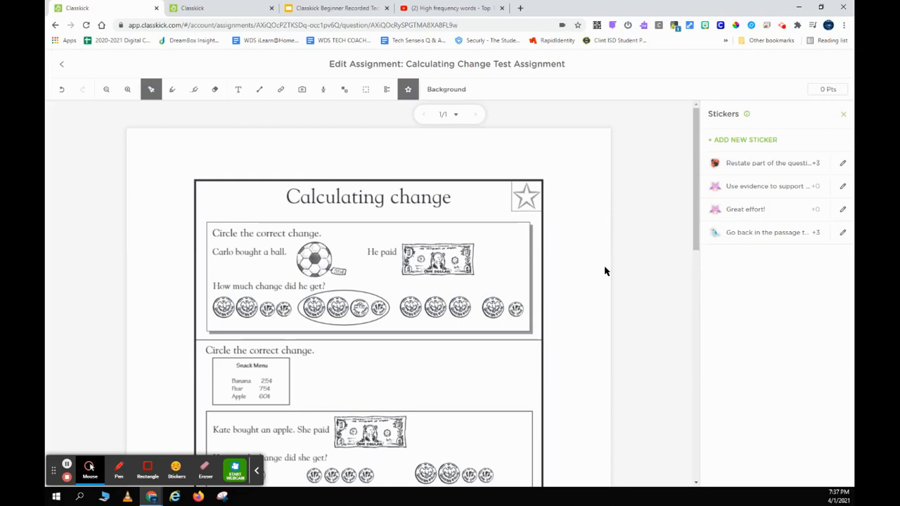
pyautogui.scroll(-10, 605, 271)
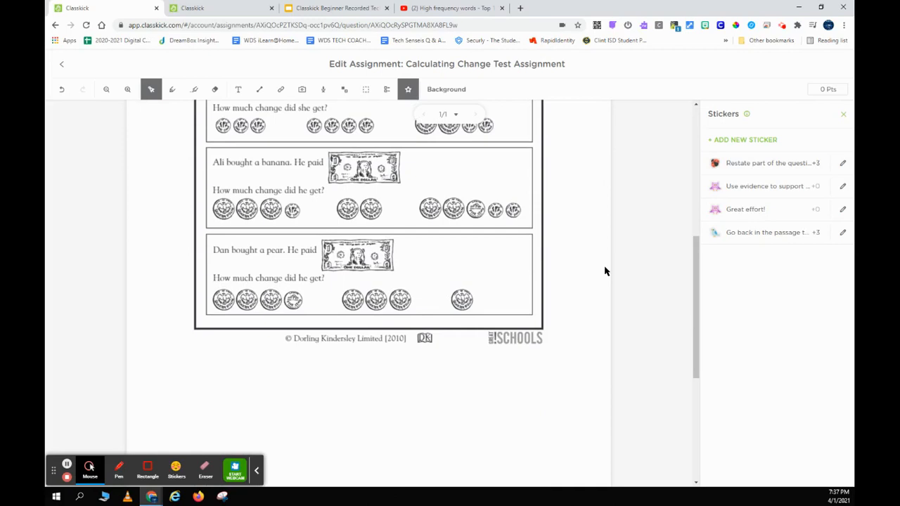
pyautogui.scroll(10, 605, 271)
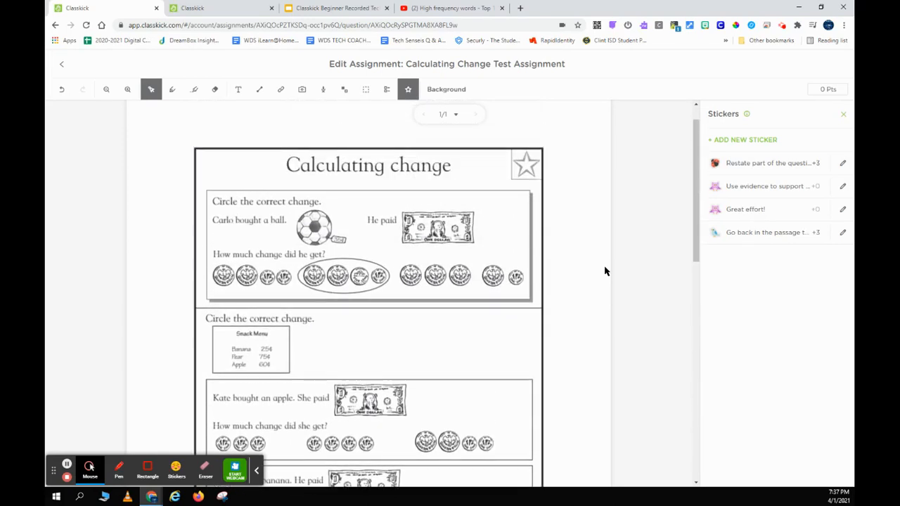
pyautogui.click(305, 184)
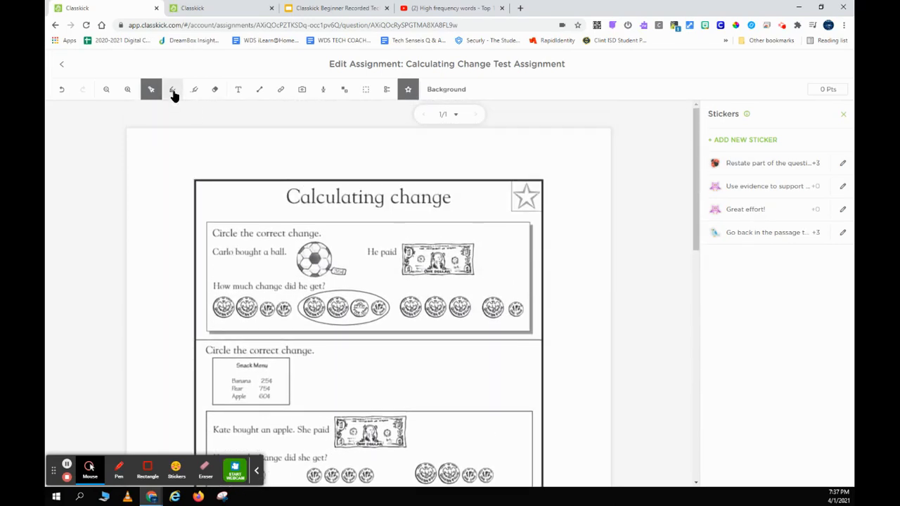